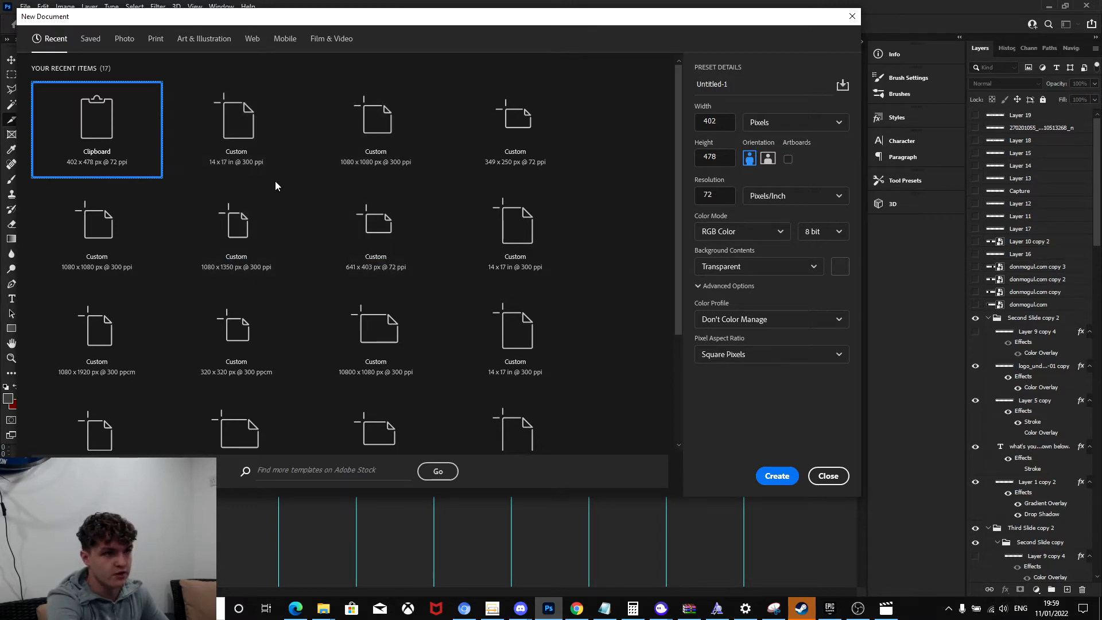
Create a new document 14 inches wide and 17 inches high at a resolution of 300 pixels/inch.
click(759, 126)
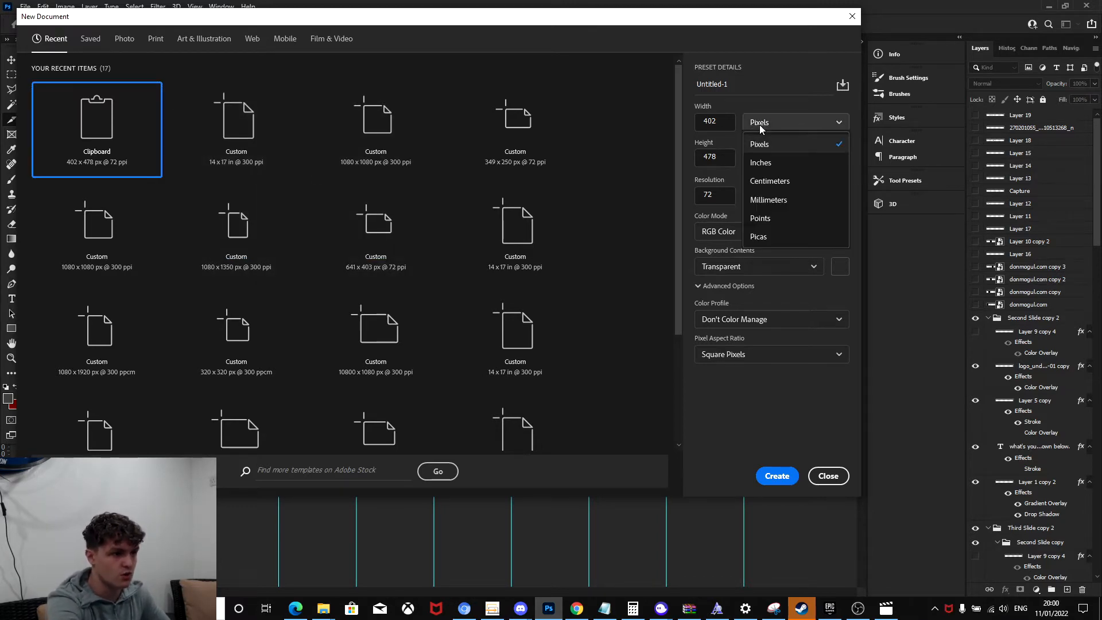
click(775, 165)
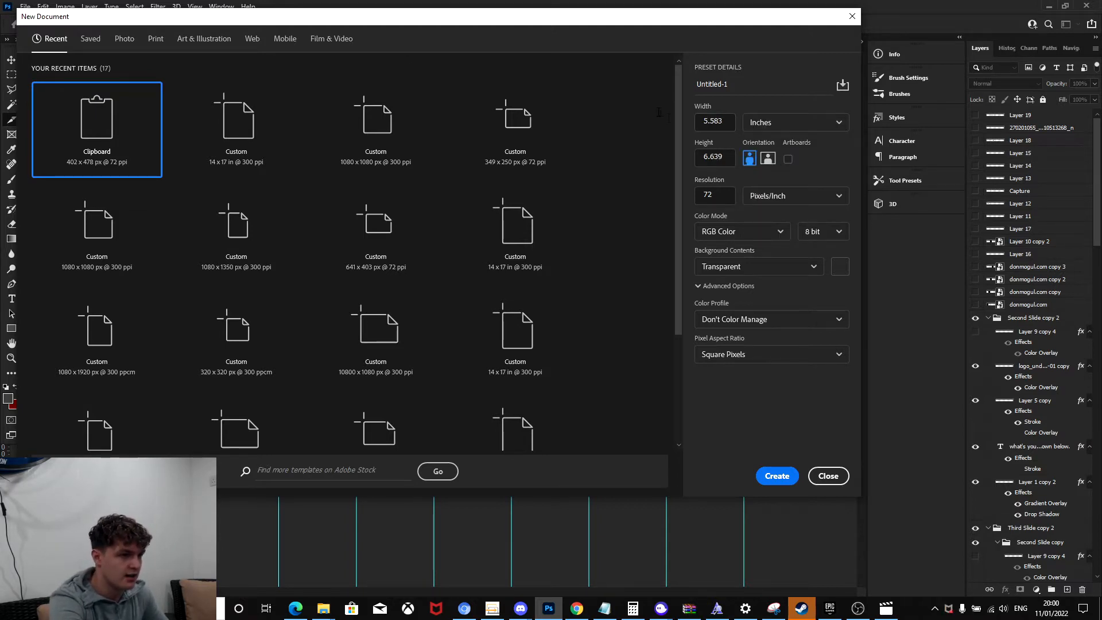
click(718, 125)
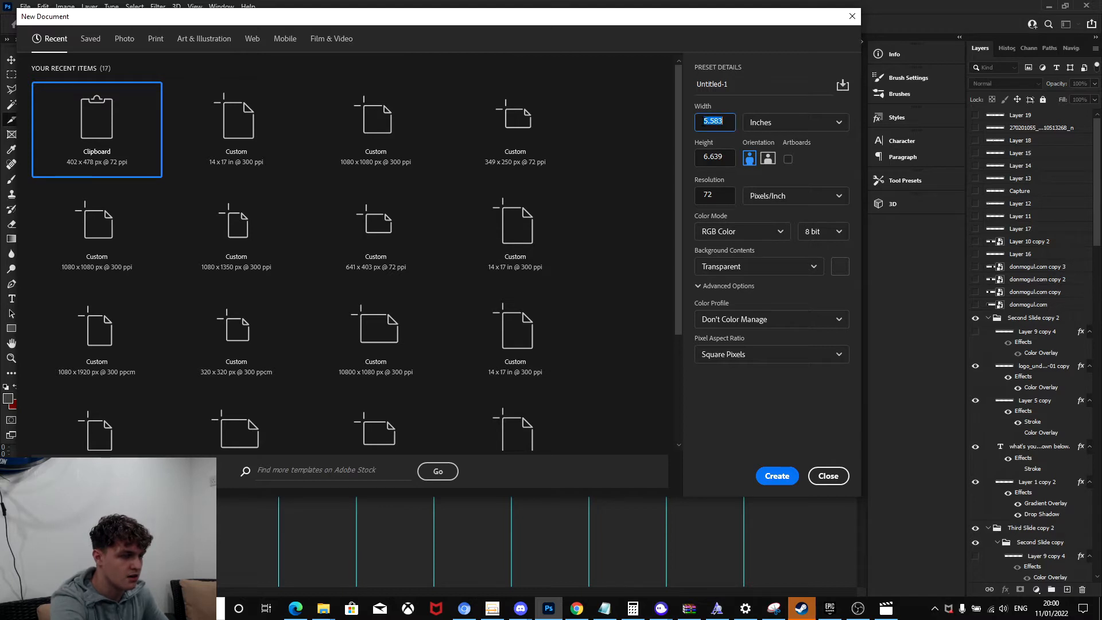
text(14)
click(723, 158)
text(17)
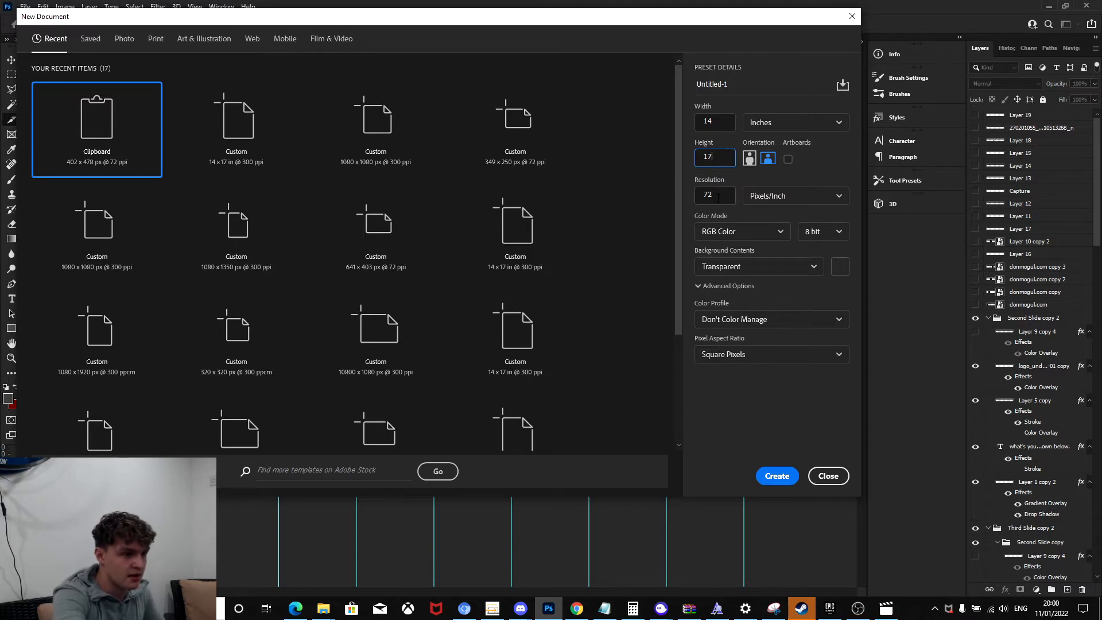
drag(715, 194, 697, 197)
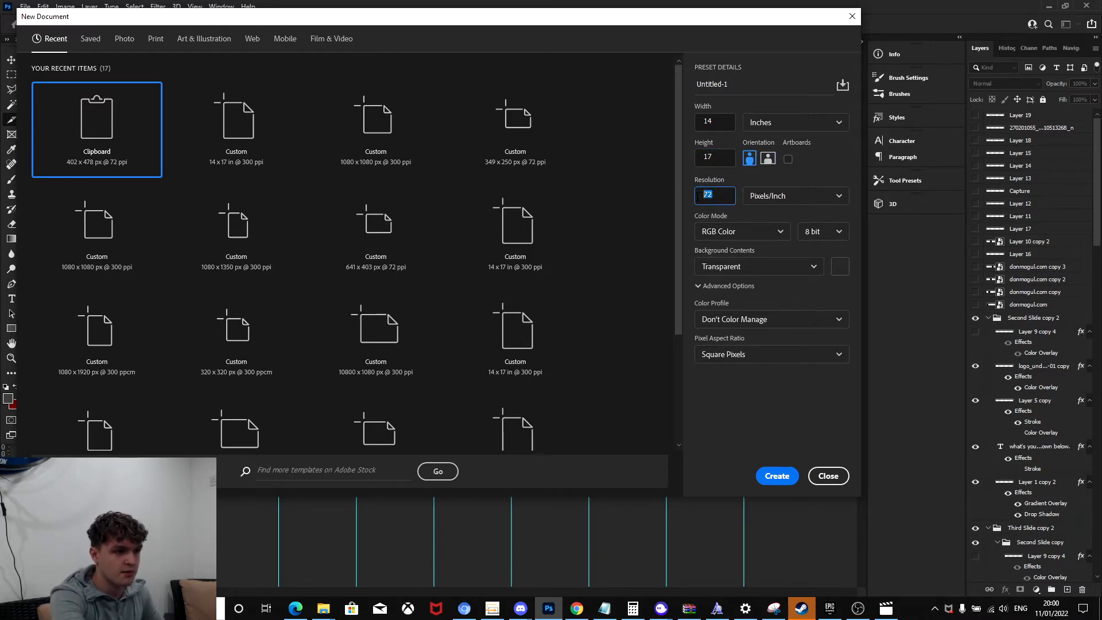
text(300)
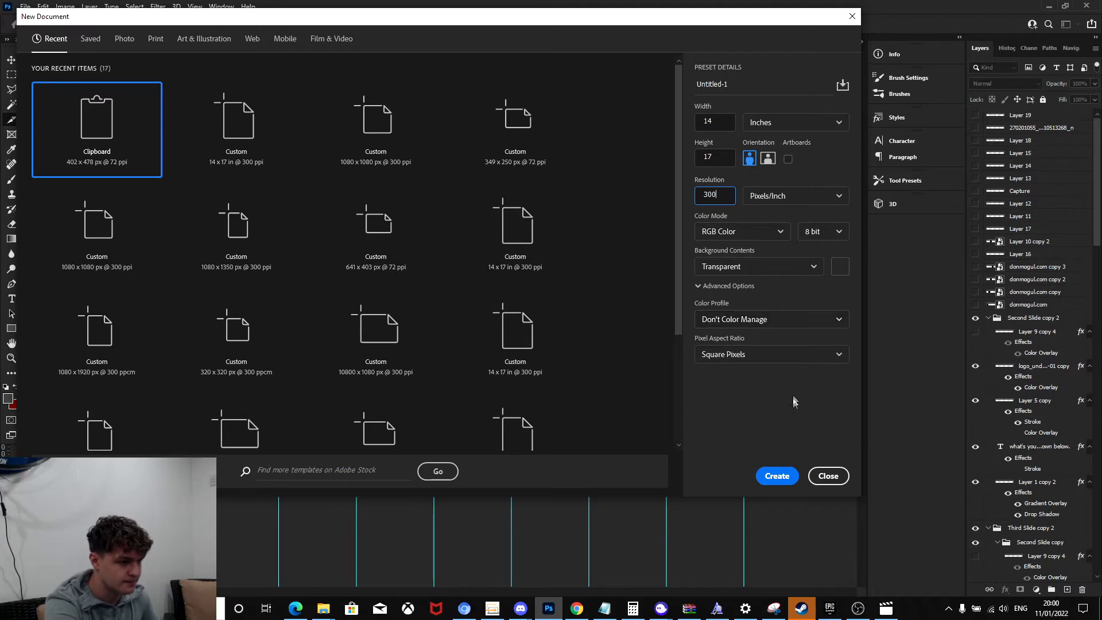
click(784, 479)
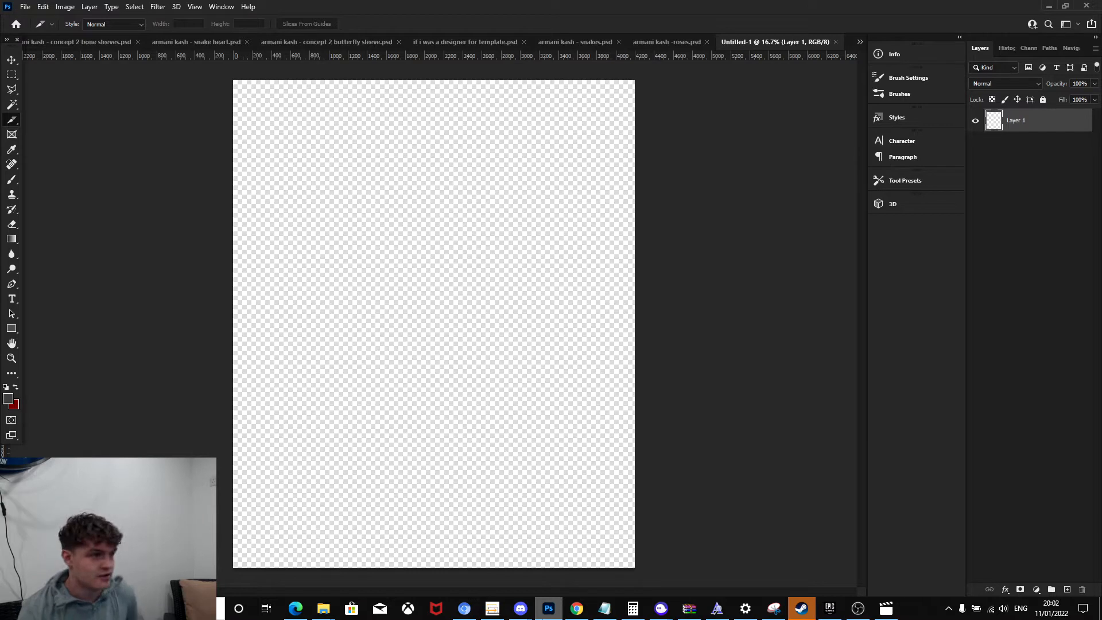
click(23, 6)
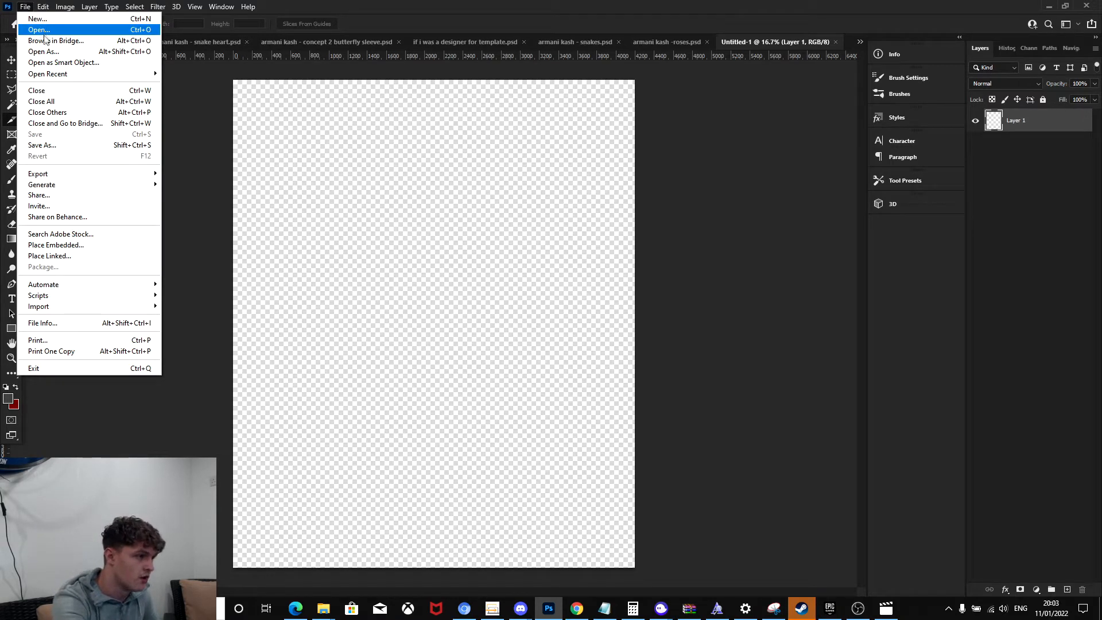
mouse_move(55, 77)
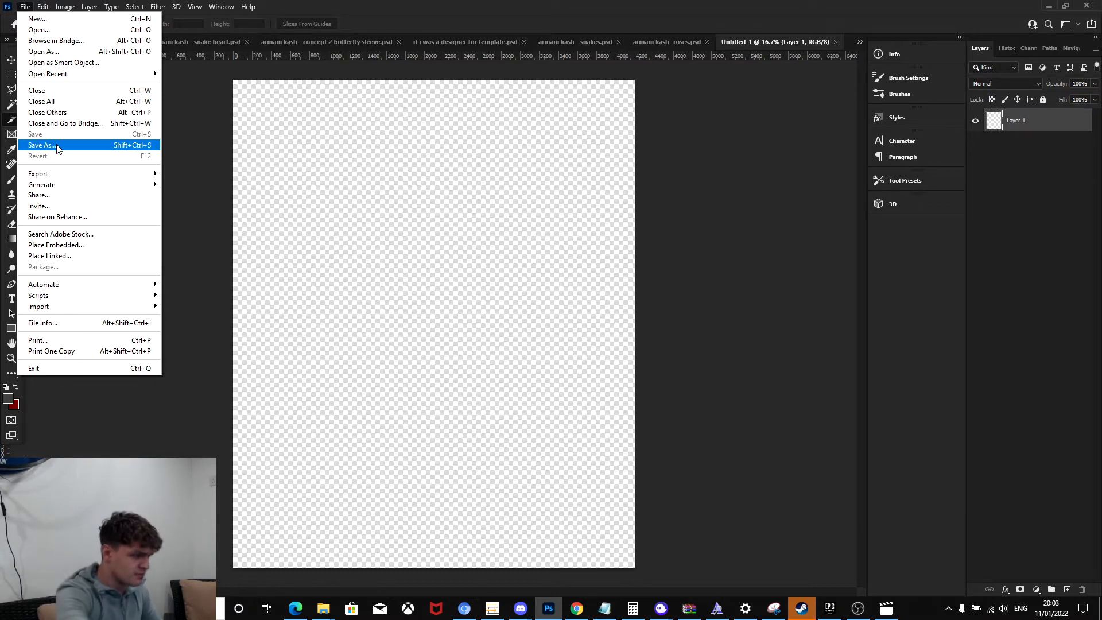
mouse_move(60, 176)
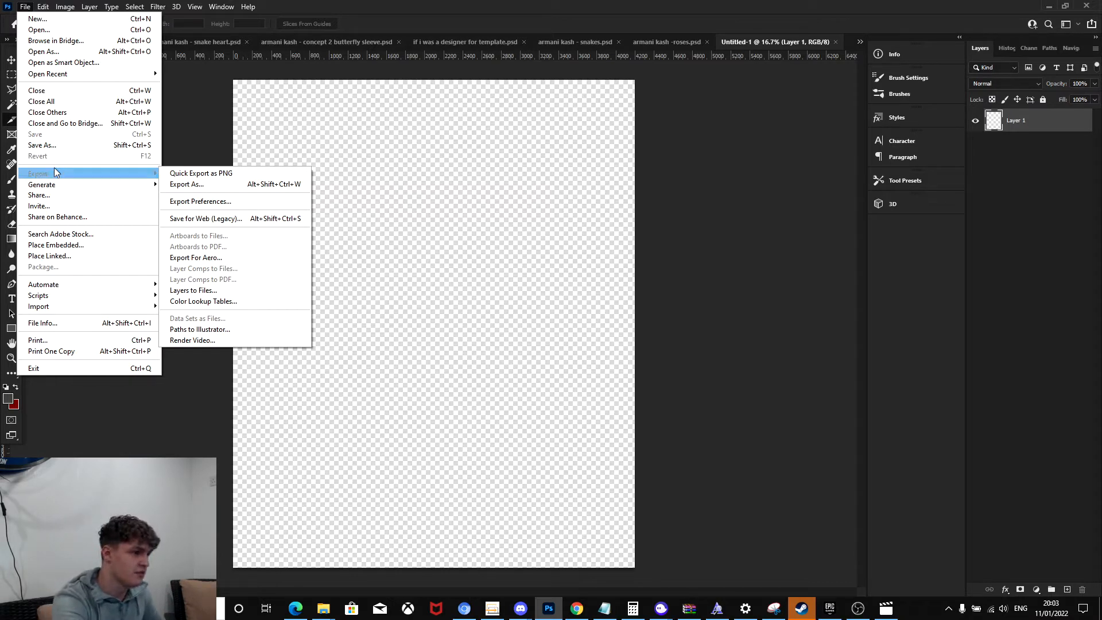
click(44, 7)
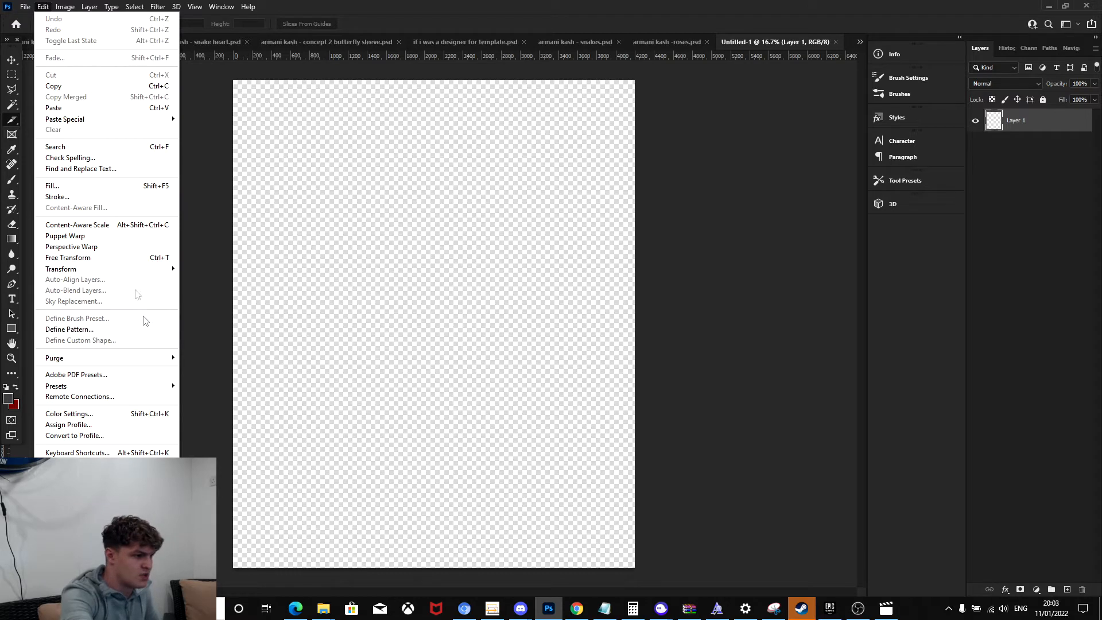
mouse_move(65, 5)
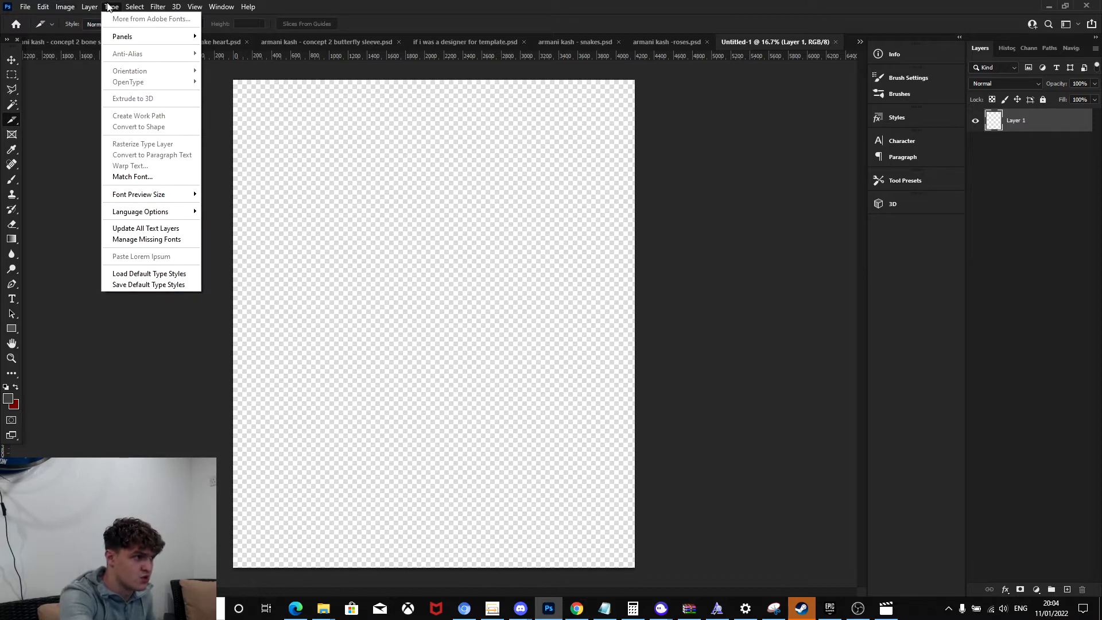
mouse_move(125, 7)
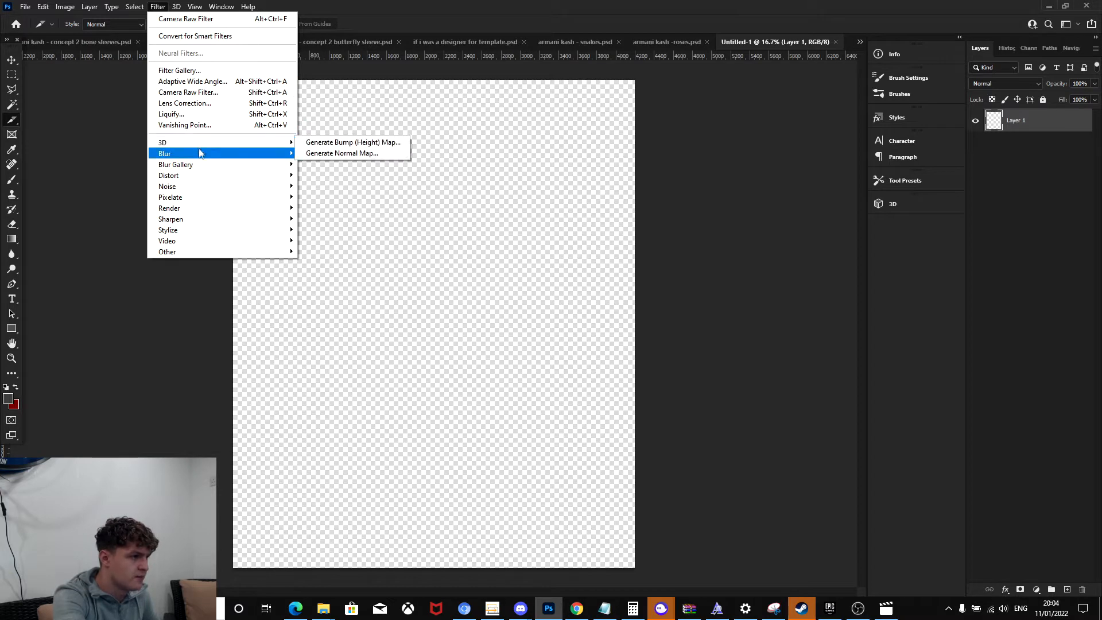
mouse_move(202, 155)
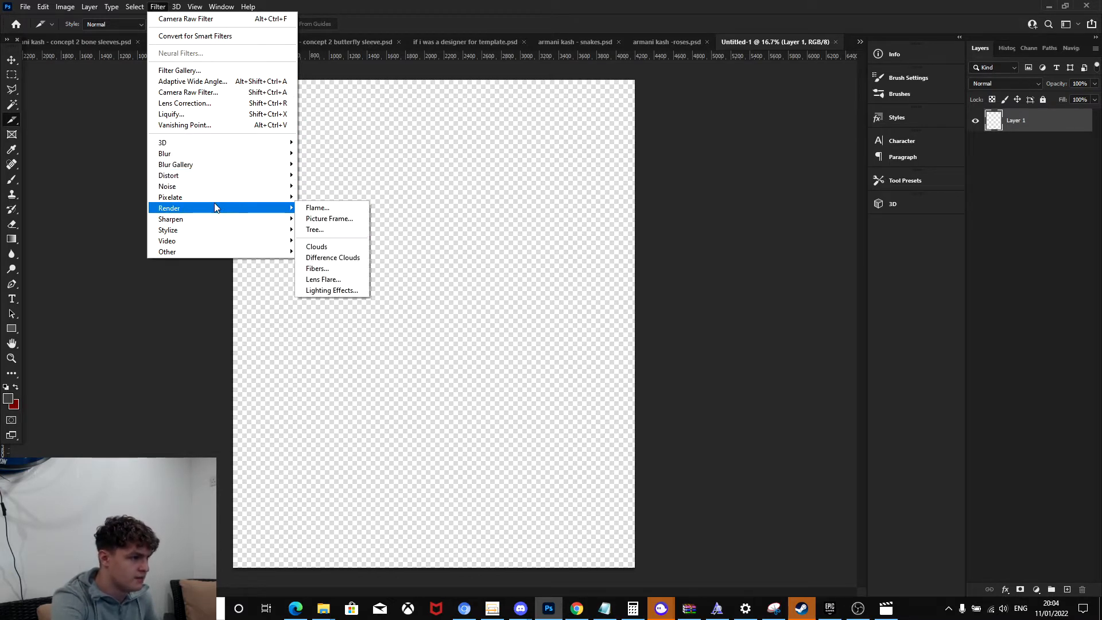
mouse_move(214, 199)
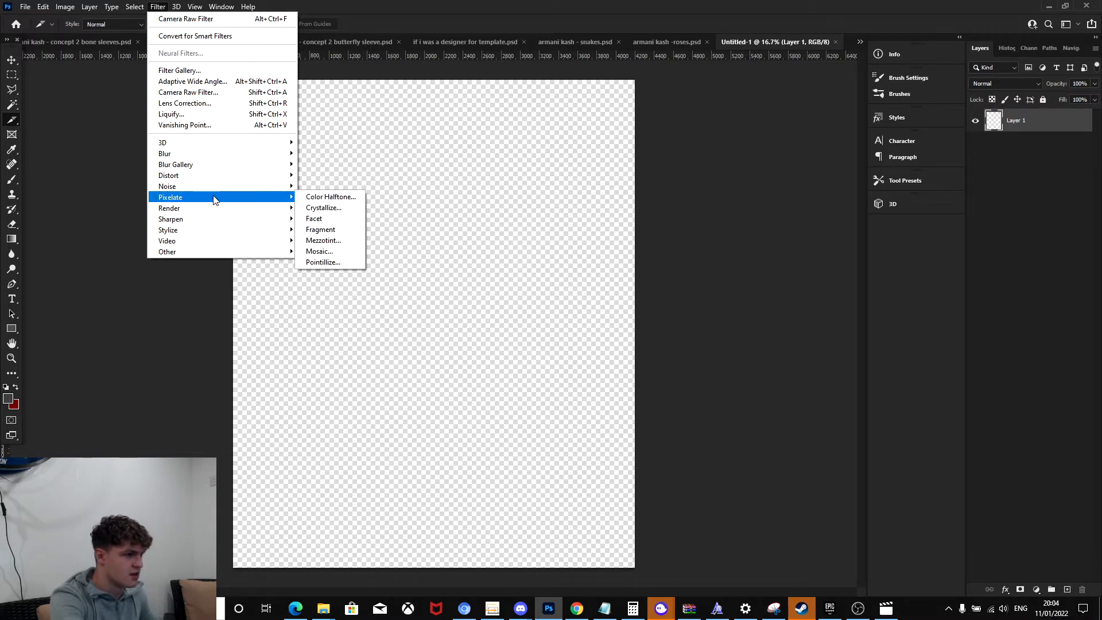
click(89, 96)
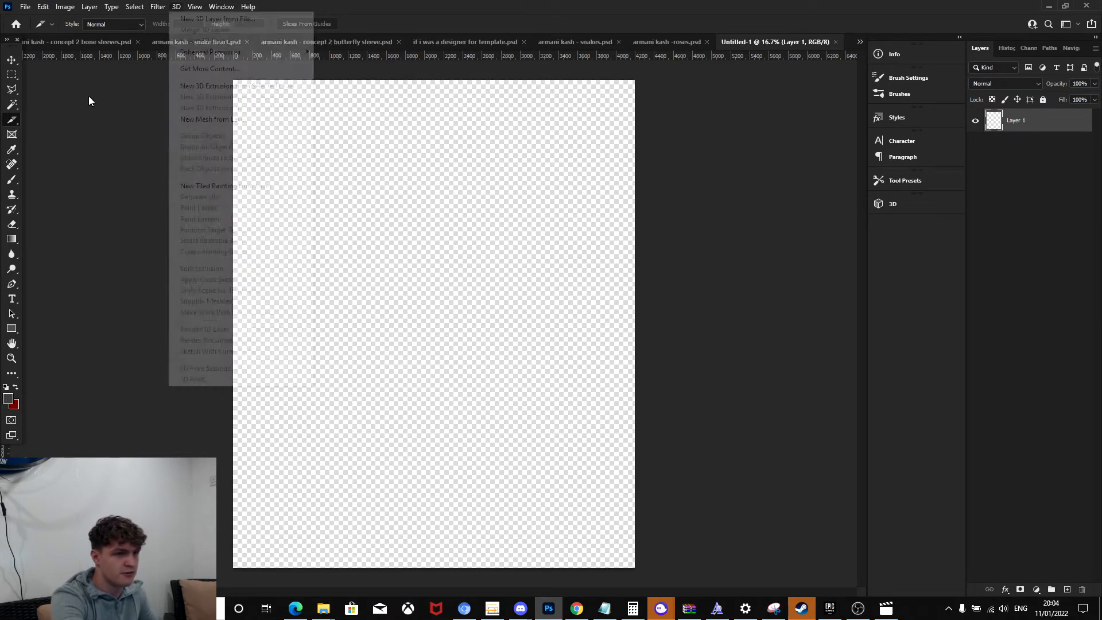
click(7, 61)
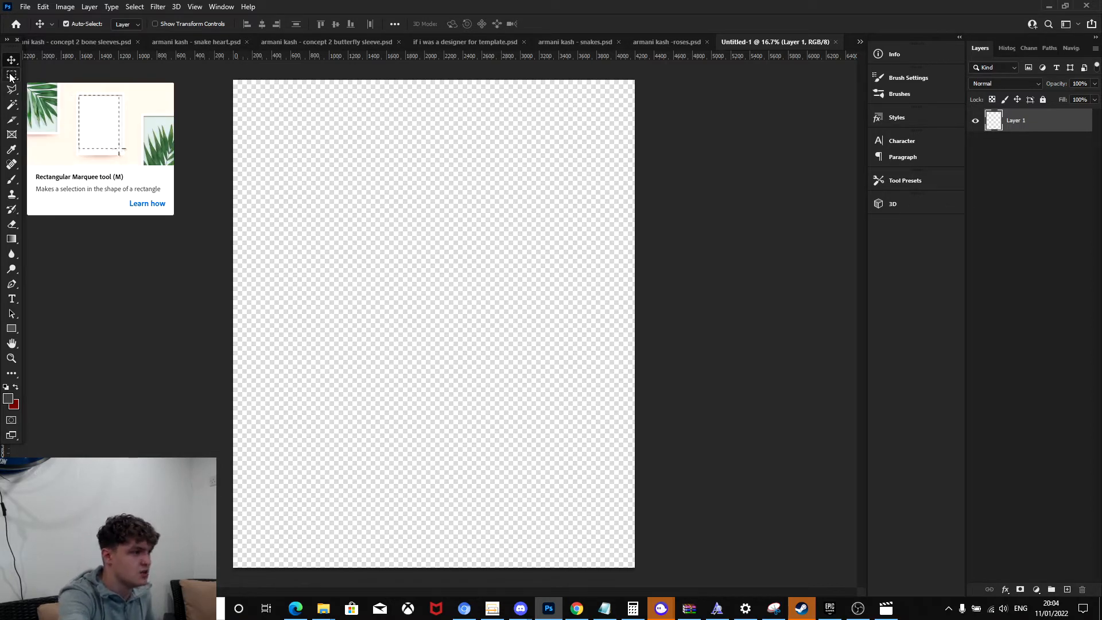
click(10, 76)
right_click(10, 76)
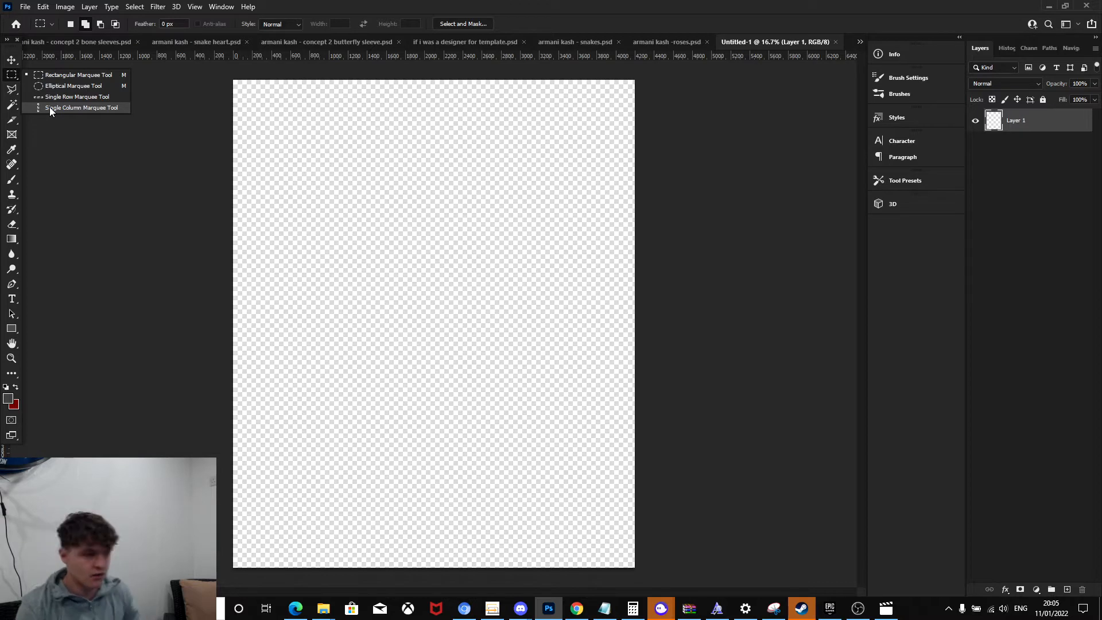
click(10, 92)
click(9, 92)
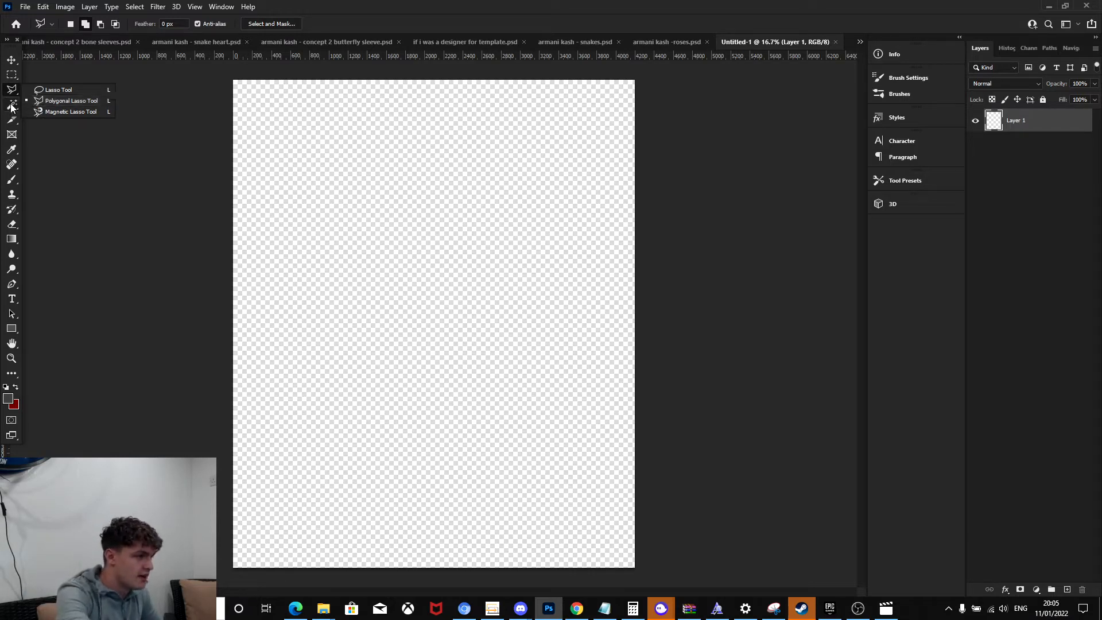
click(11, 105)
right_click(11, 105)
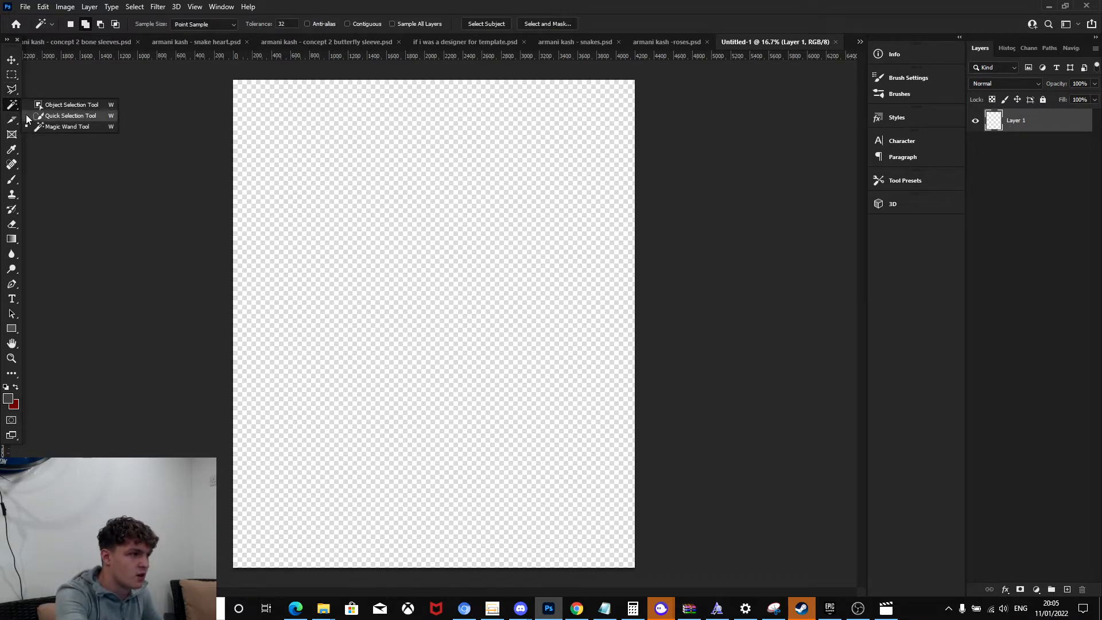
click(13, 102)
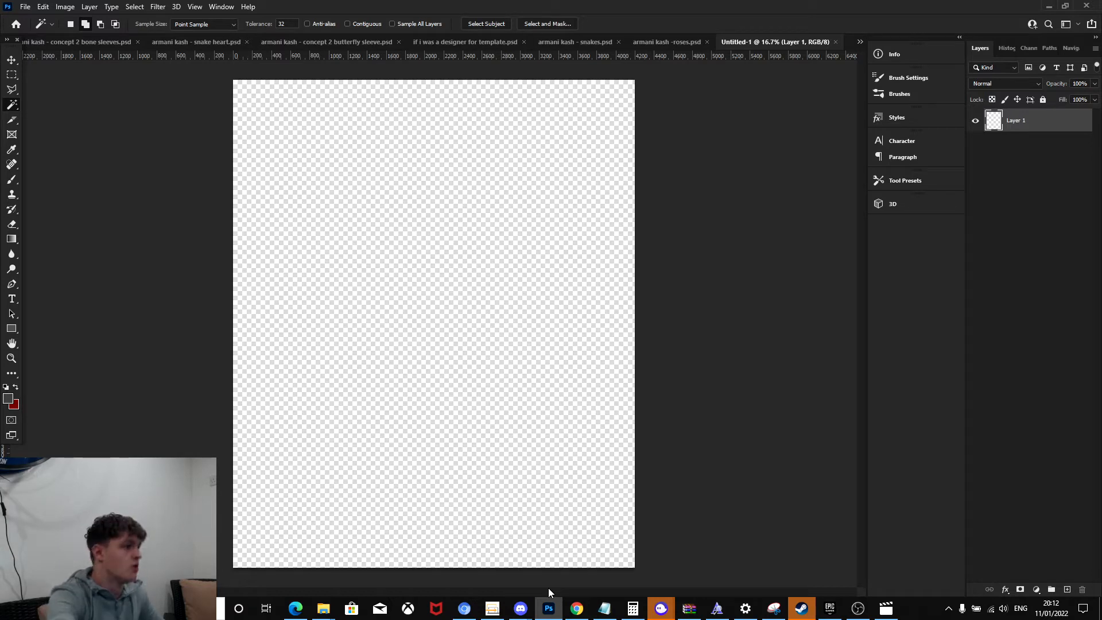
Place the 0_Al-Pacino-actor image from the Downloads folder as an embedded object in the blank document.
click(24, 7)
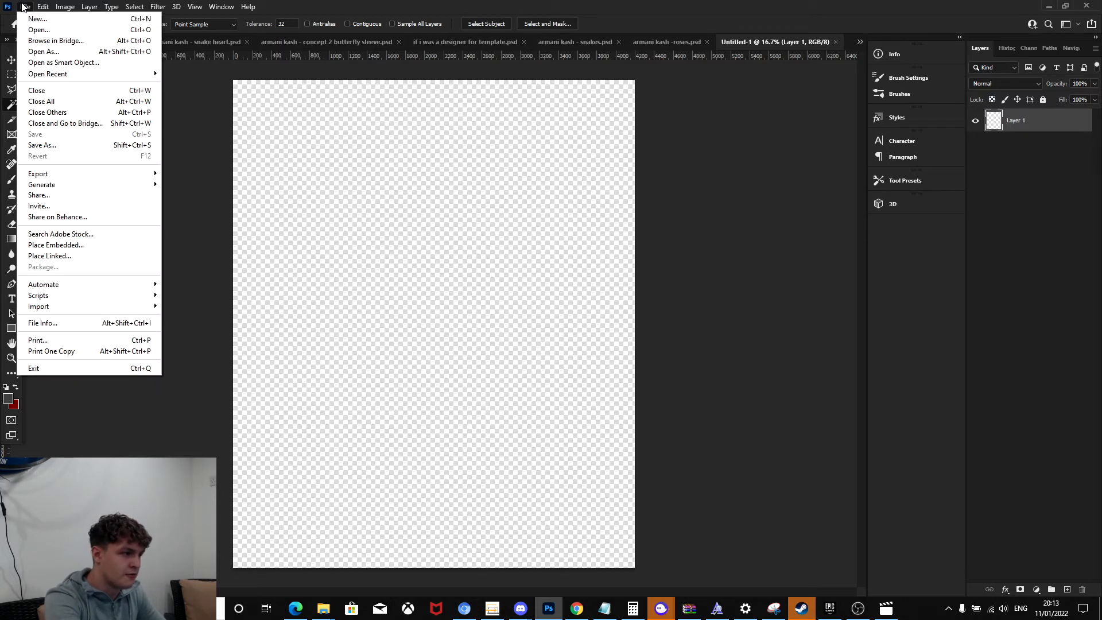
click(77, 247)
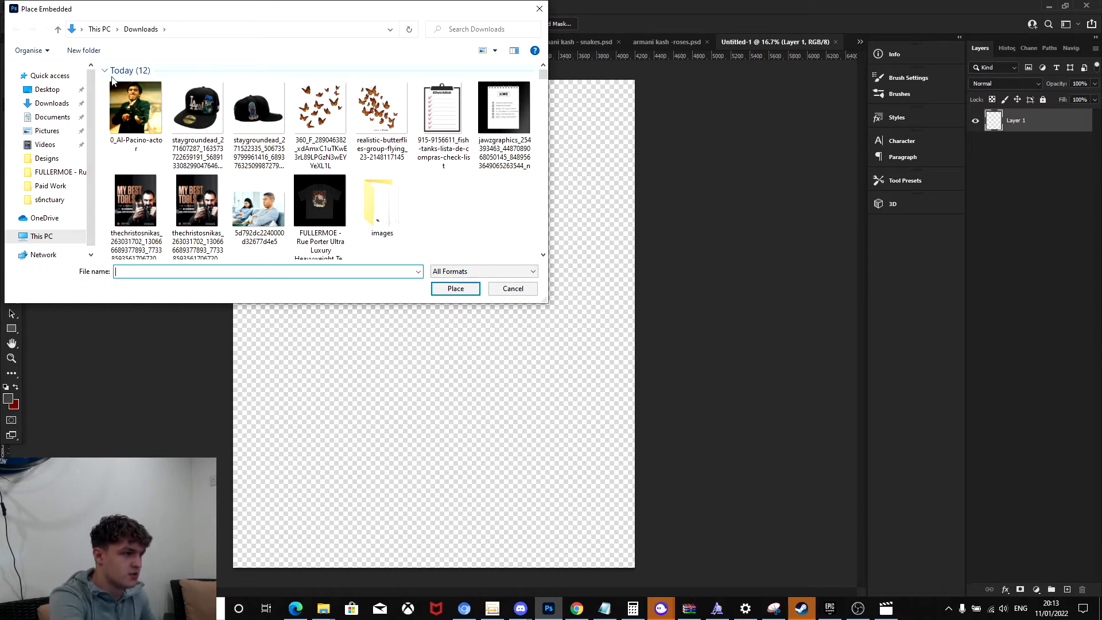
double_click(141, 111)
key(Return)
key(w)
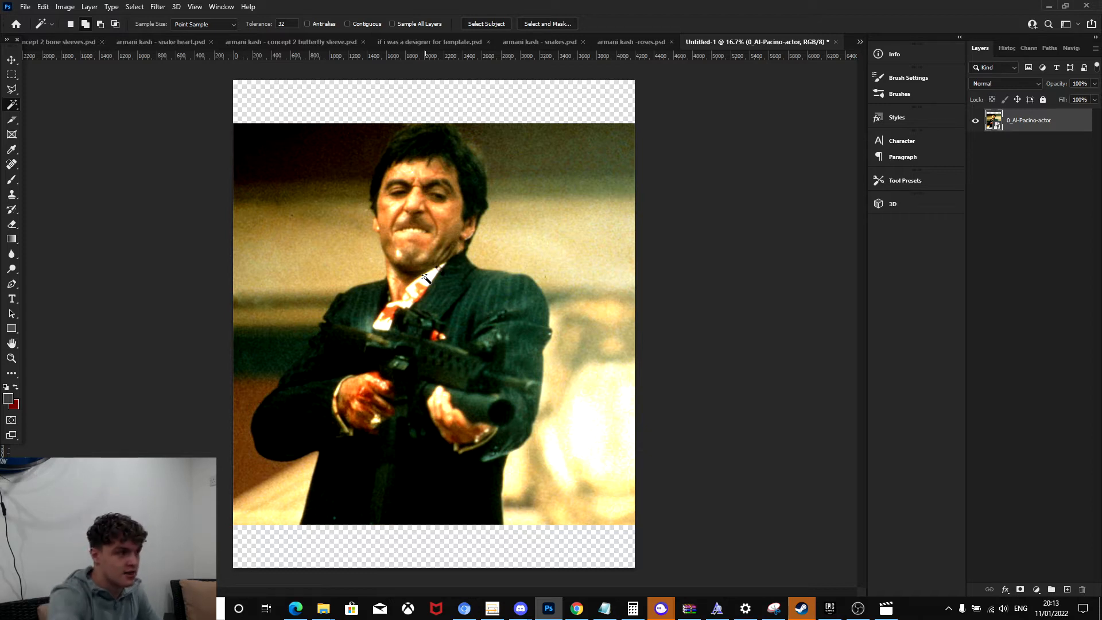
Scale the placed photo down proportionally to about 49%, keeping its upper-left corner fixed.
click(8, 64)
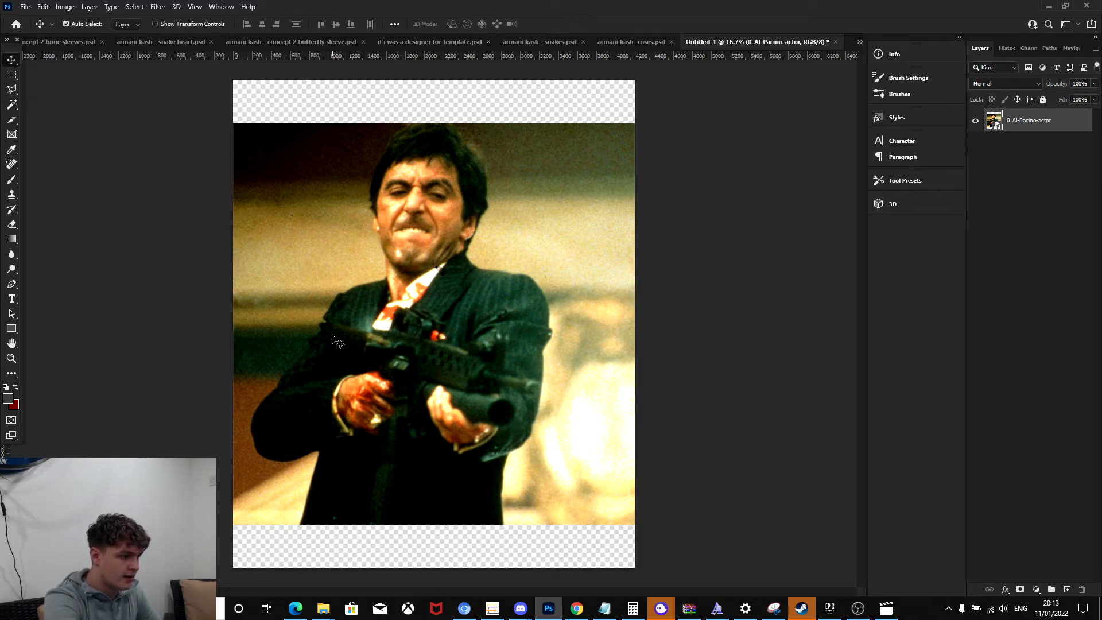
key(ctrl)
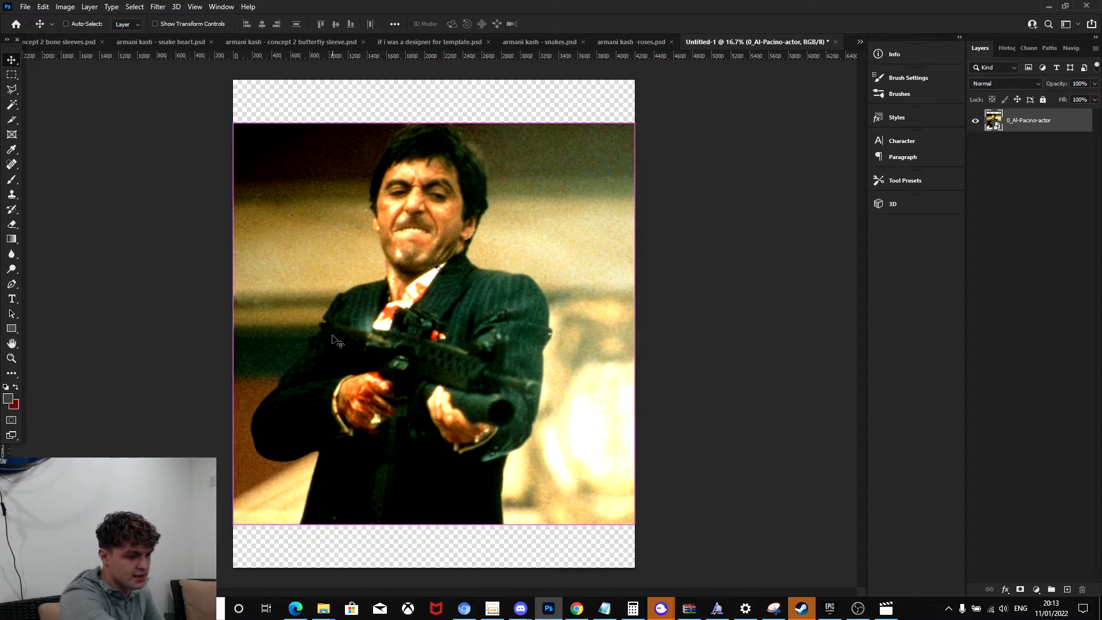
key(ctrl+t)
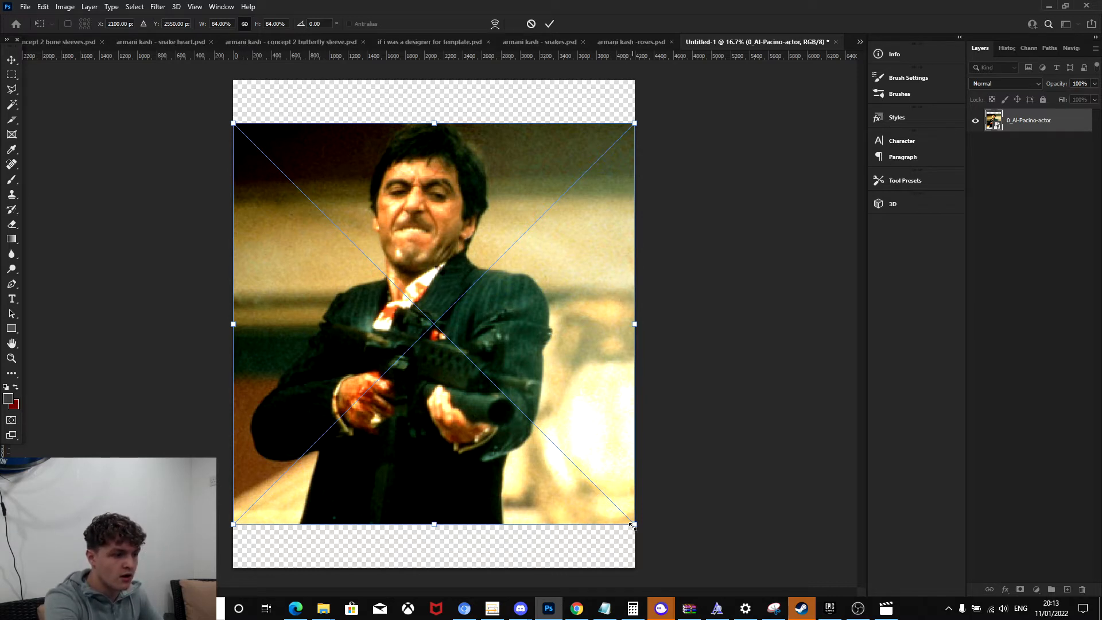
drag(632, 526, 474, 347)
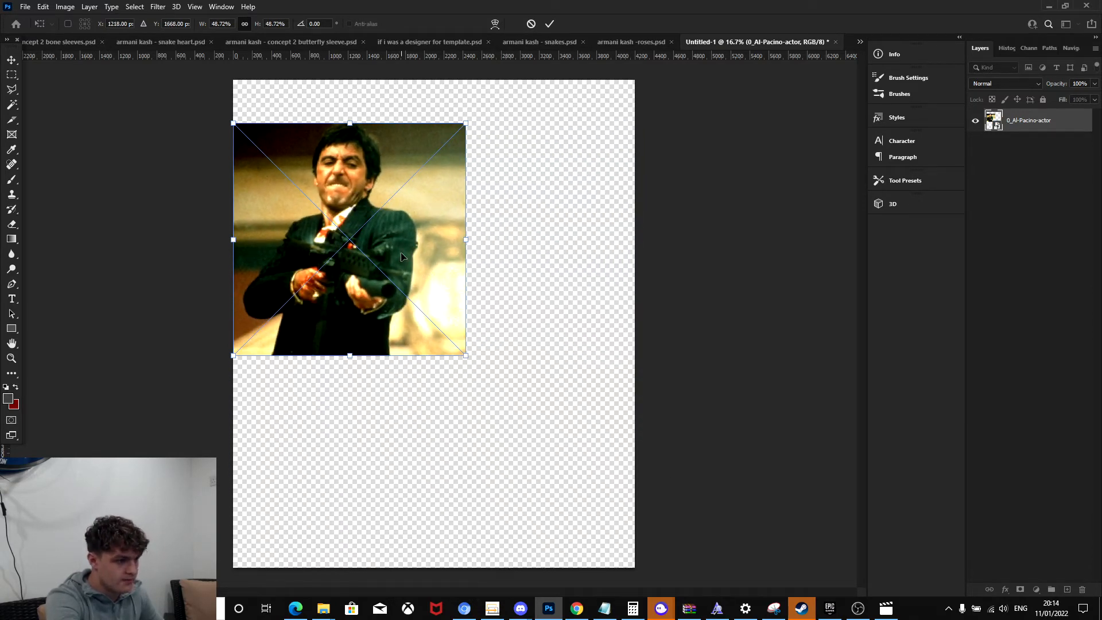
key(Return)
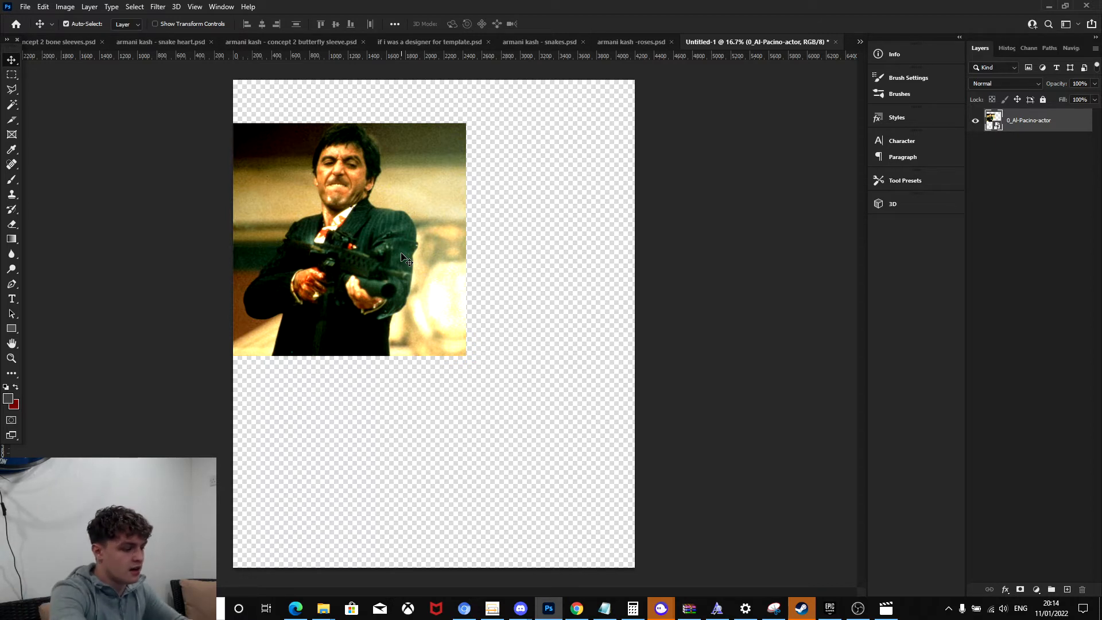
Try scaling the photo non-proportionally to about 33.6% width and 31.8% height, and undo that transform.
key(ctrl+t)
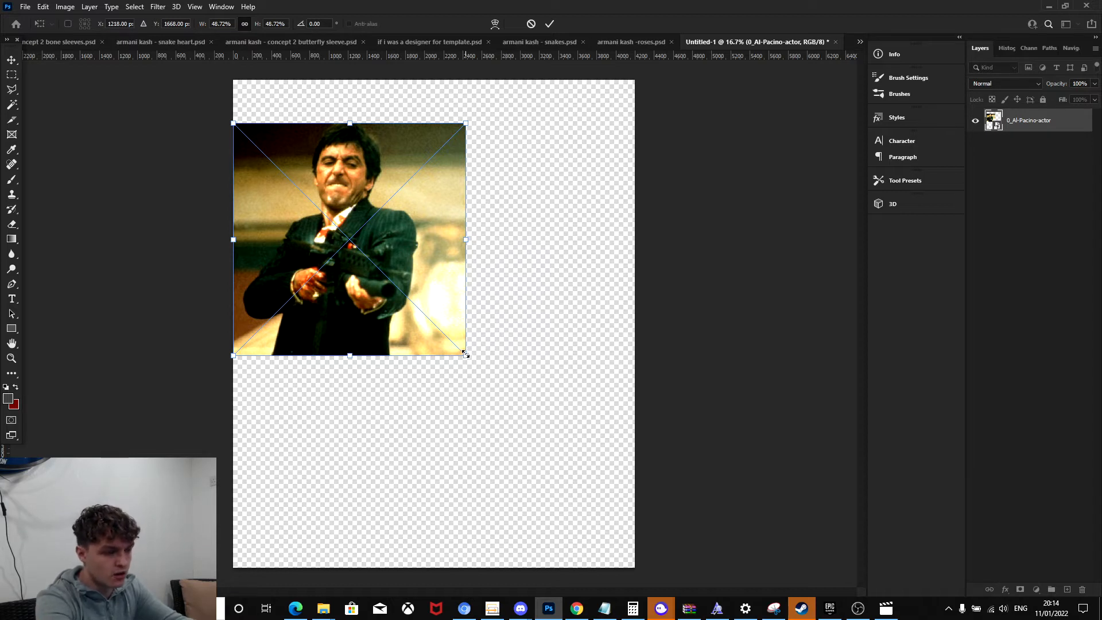
drag(465, 355, 394, 274)
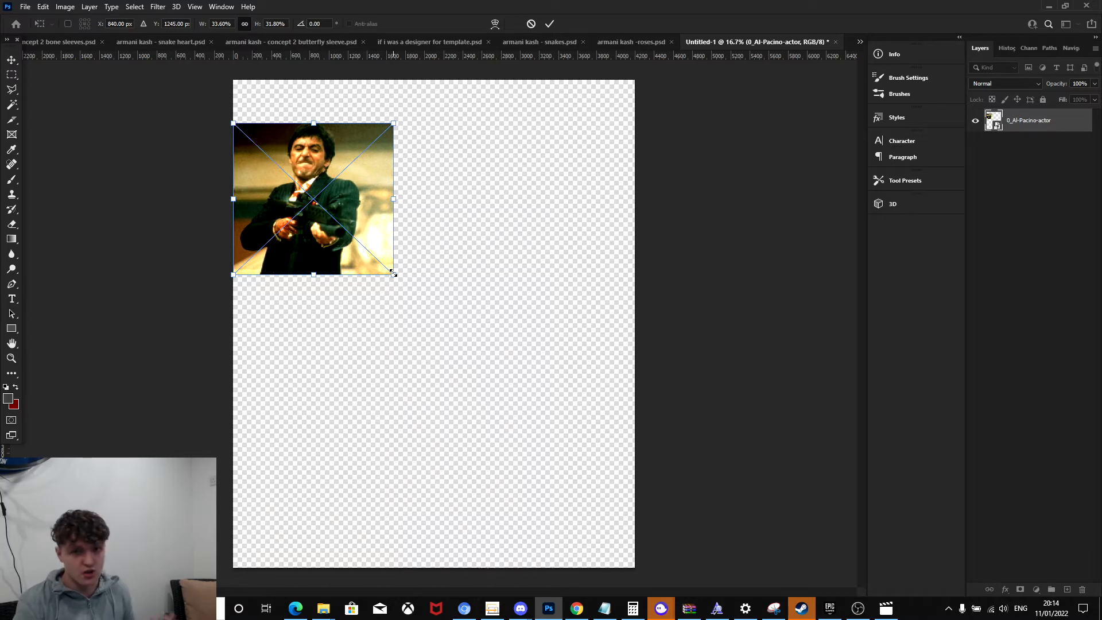
key(Return)
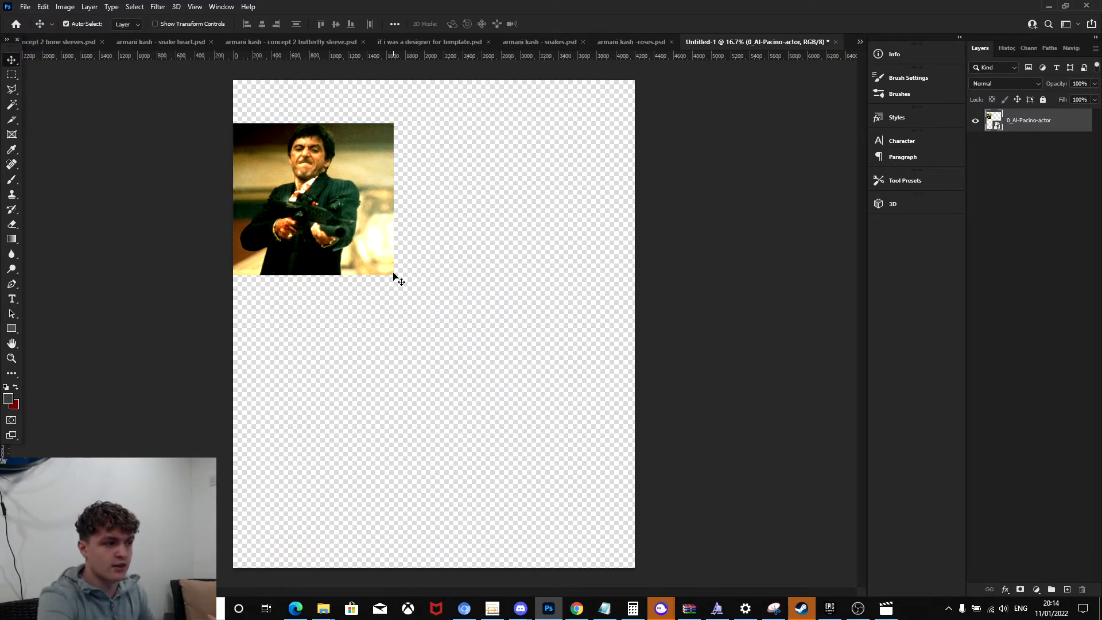
key(ctrl)
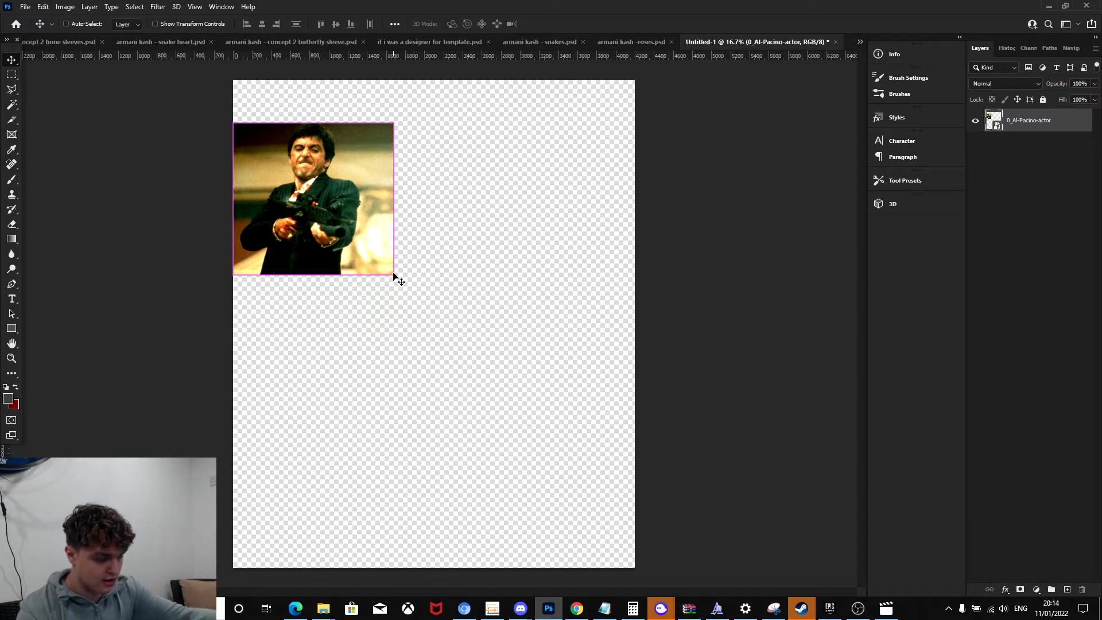
key(ctrl+z)
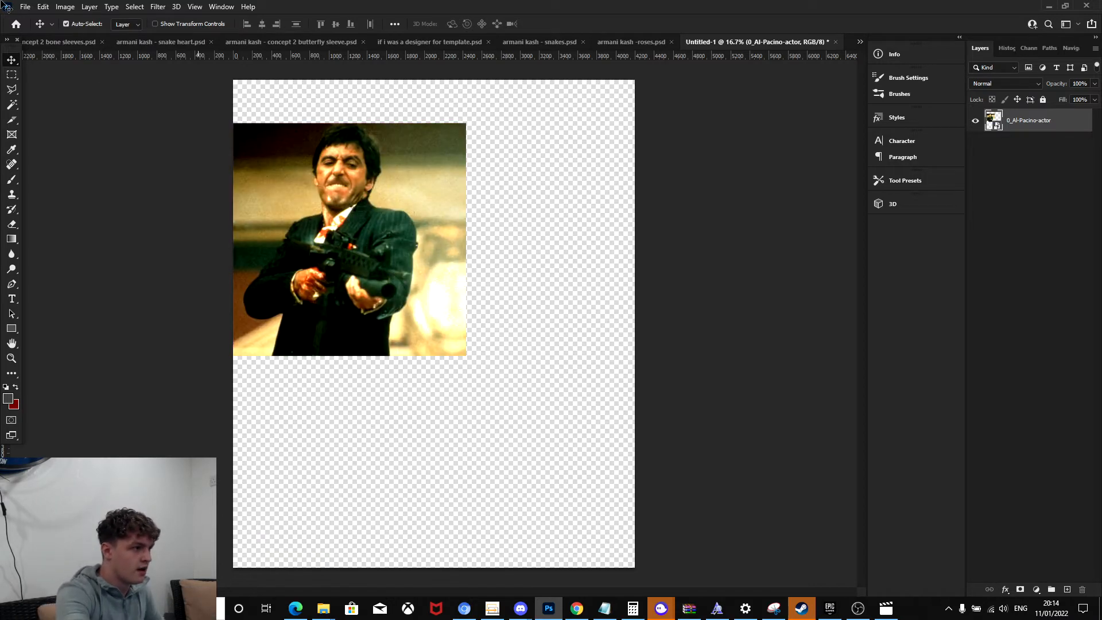
click(42, 8)
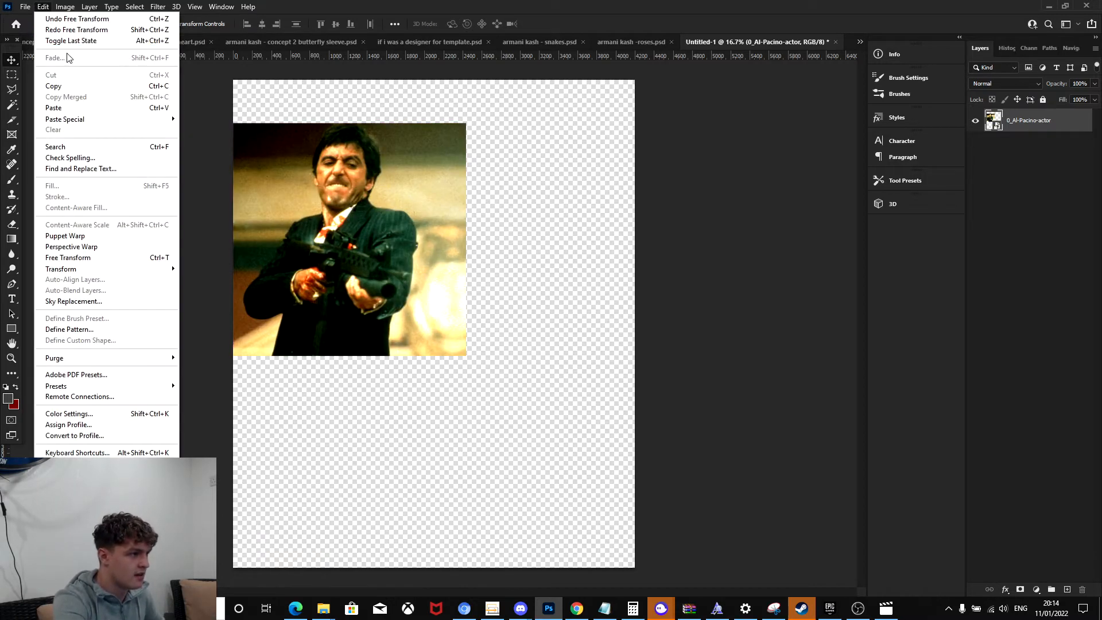
Move the photo to the horizontal centre of the canvas, slightly above the middle.
click(414, 200)
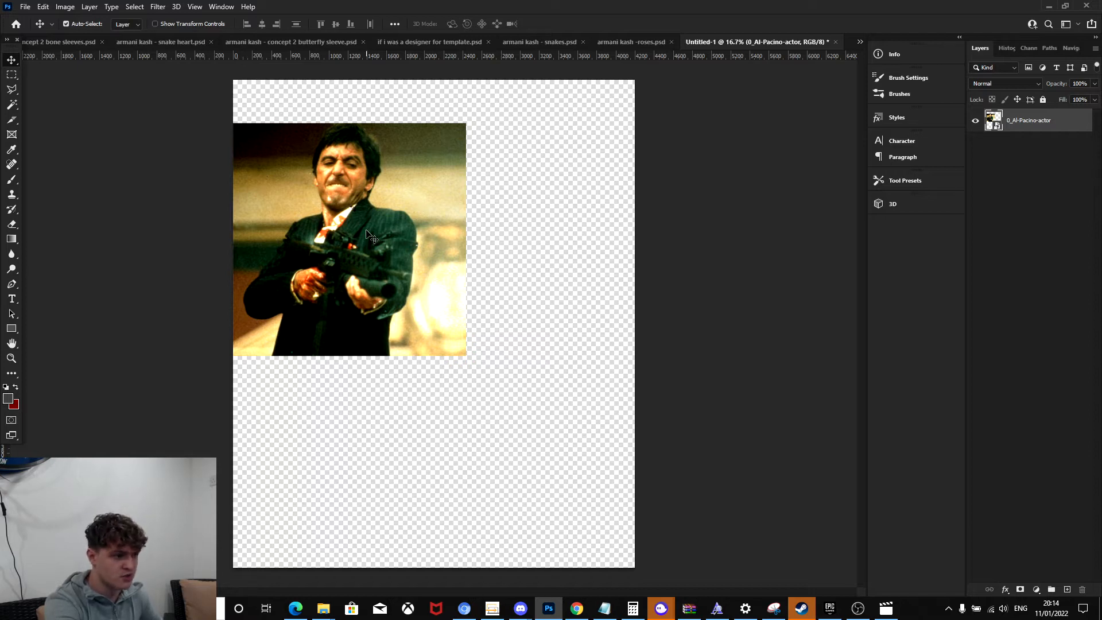
drag(366, 231, 452, 271)
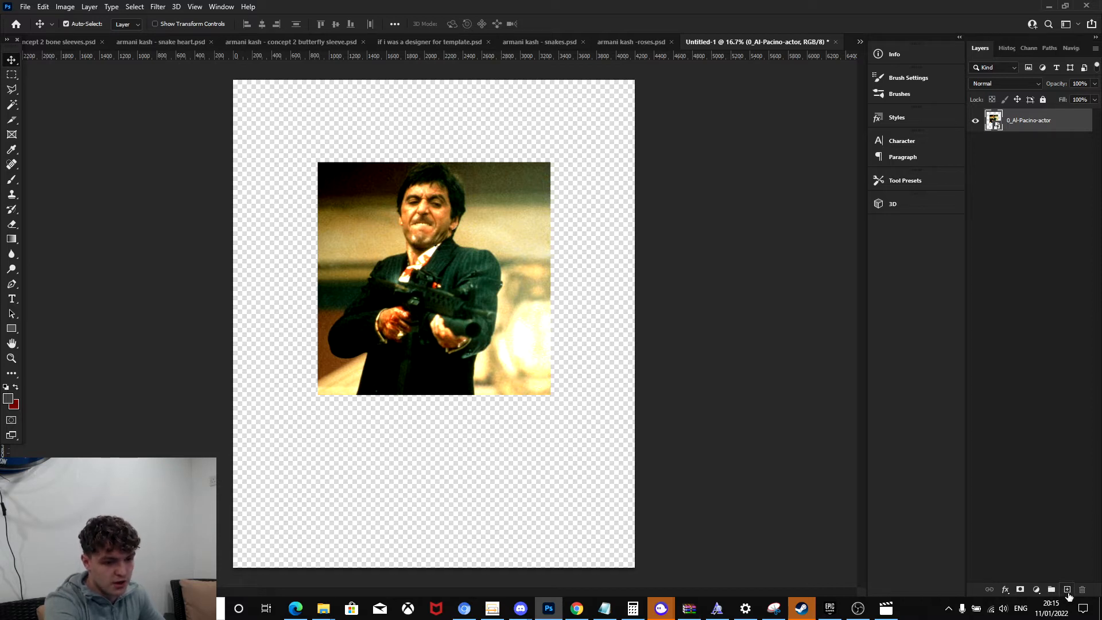
Add a new layer above the photo and draw a wide elliptical marquee selection over the photo's upper part.
click(1067, 590)
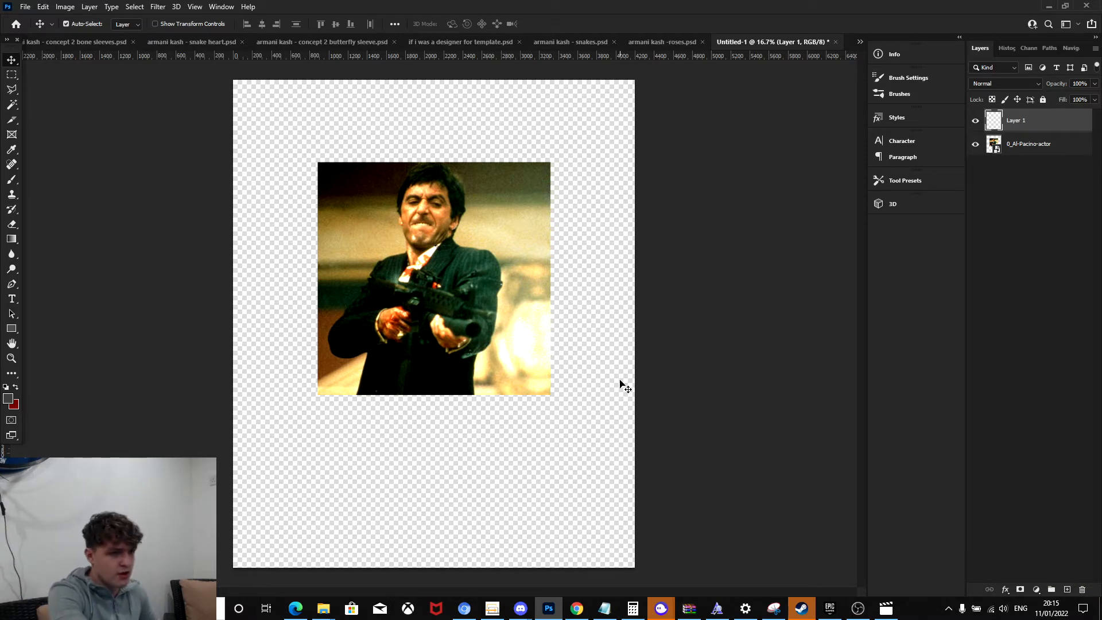
click(17, 83)
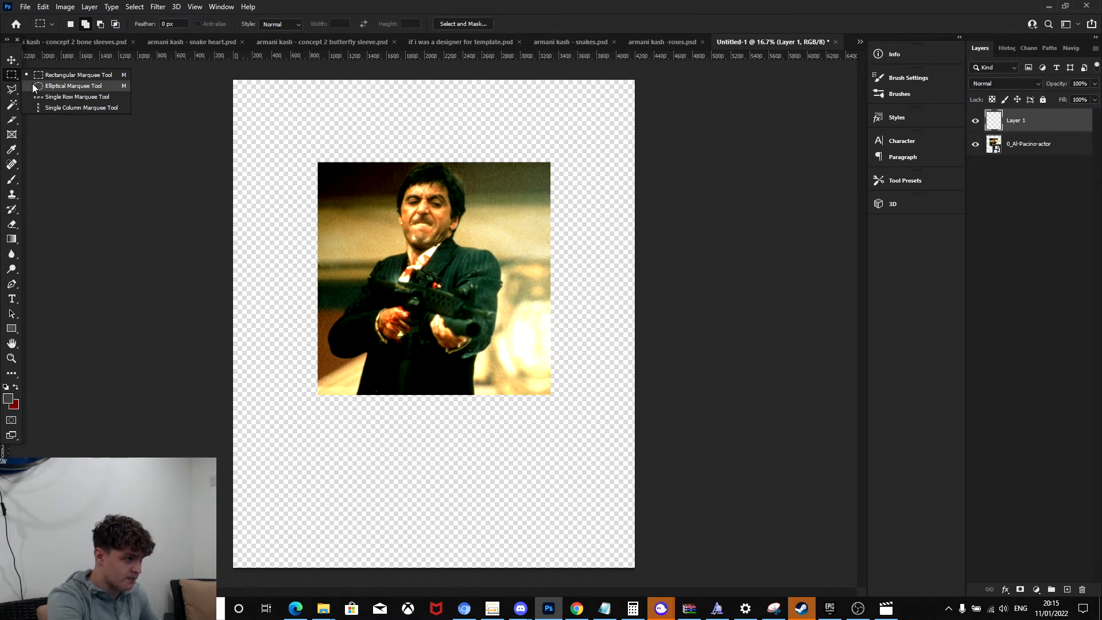
click(49, 86)
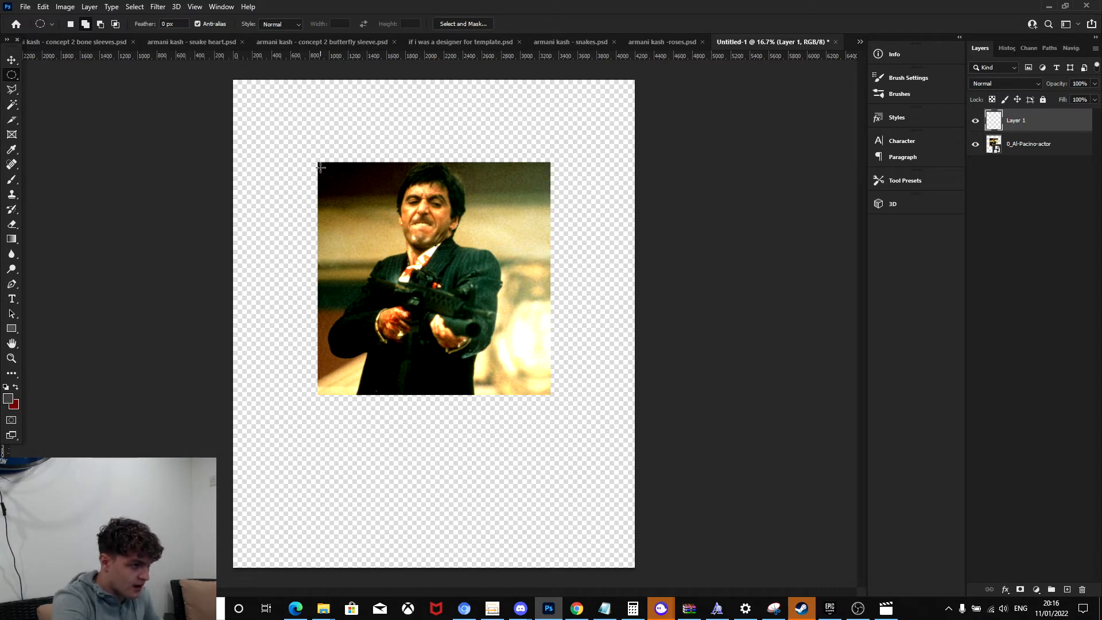
drag(319, 166, 563, 356)
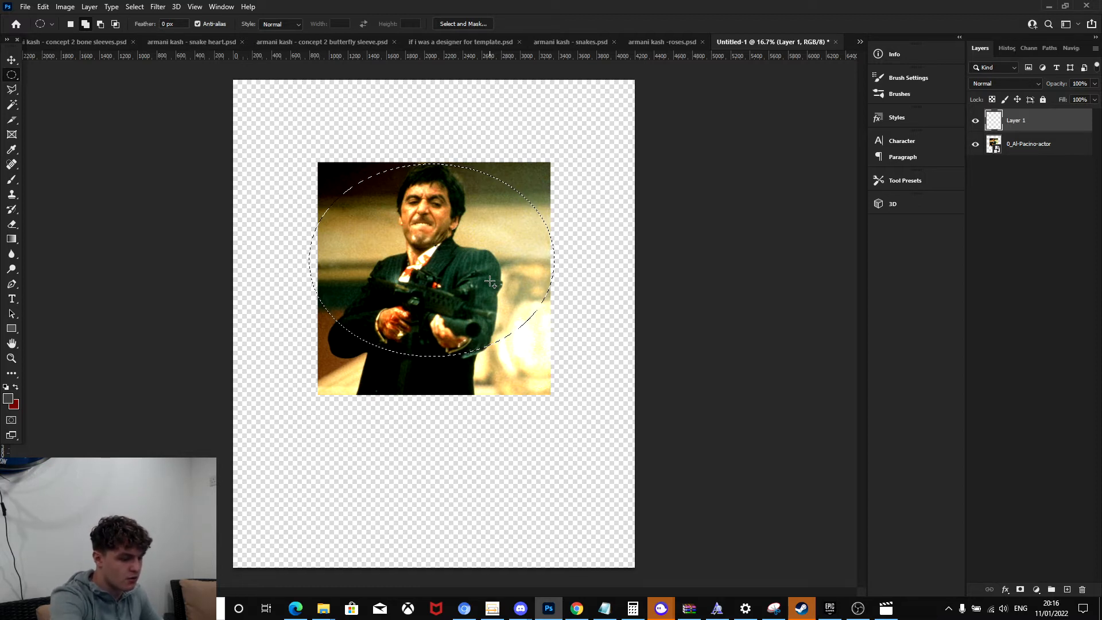
Fill the elliptical selection with white at 100% opacity in Normal mode and deselect it.
right_click(490, 282)
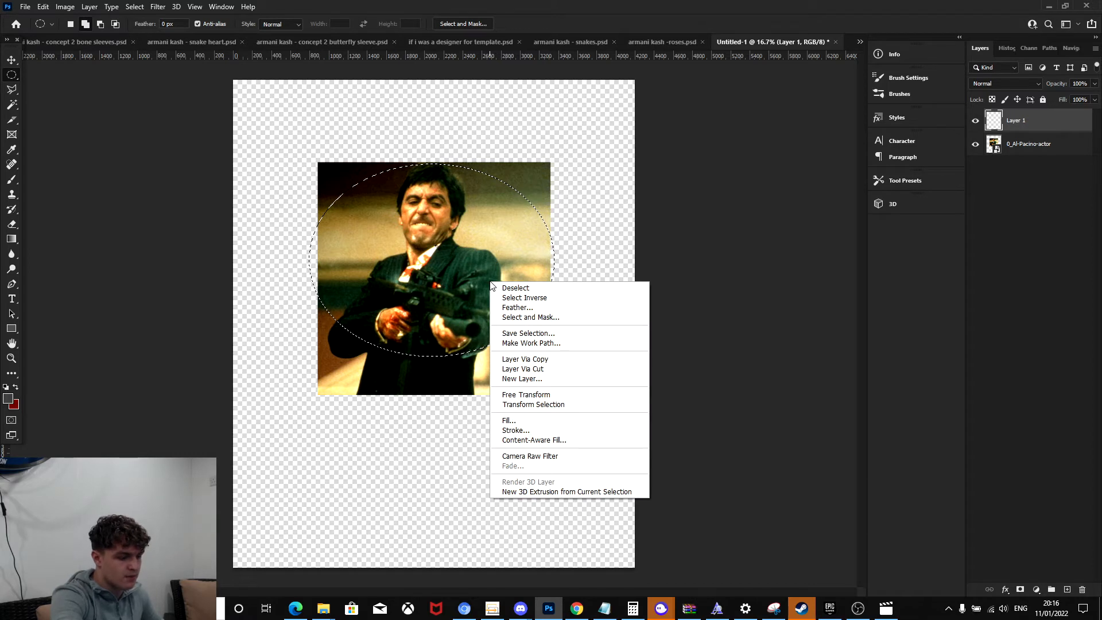
click(524, 422)
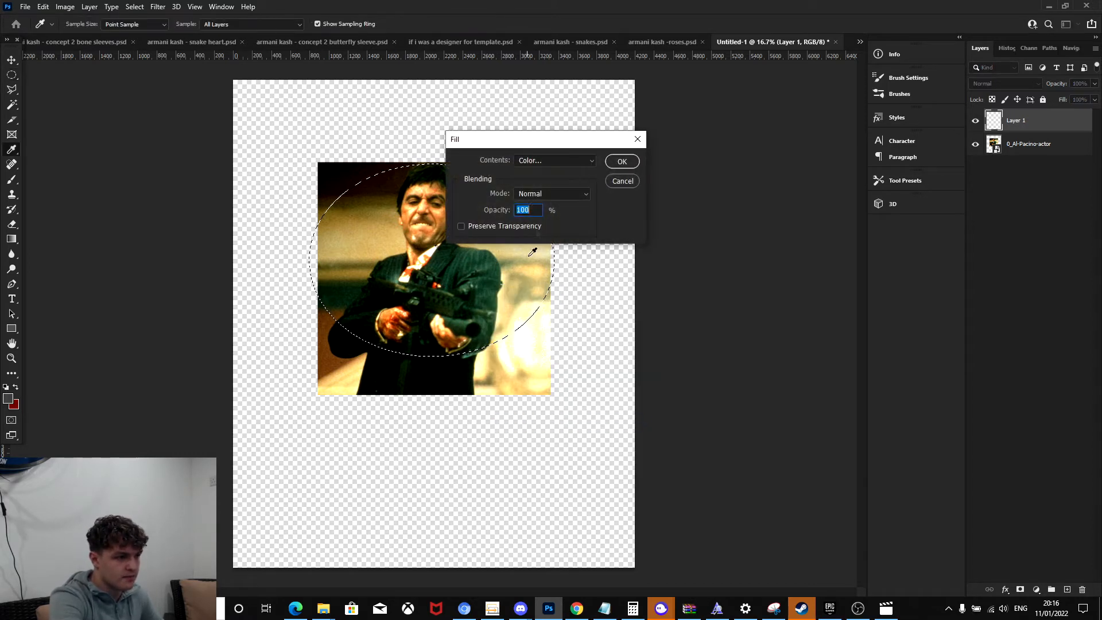
click(616, 163)
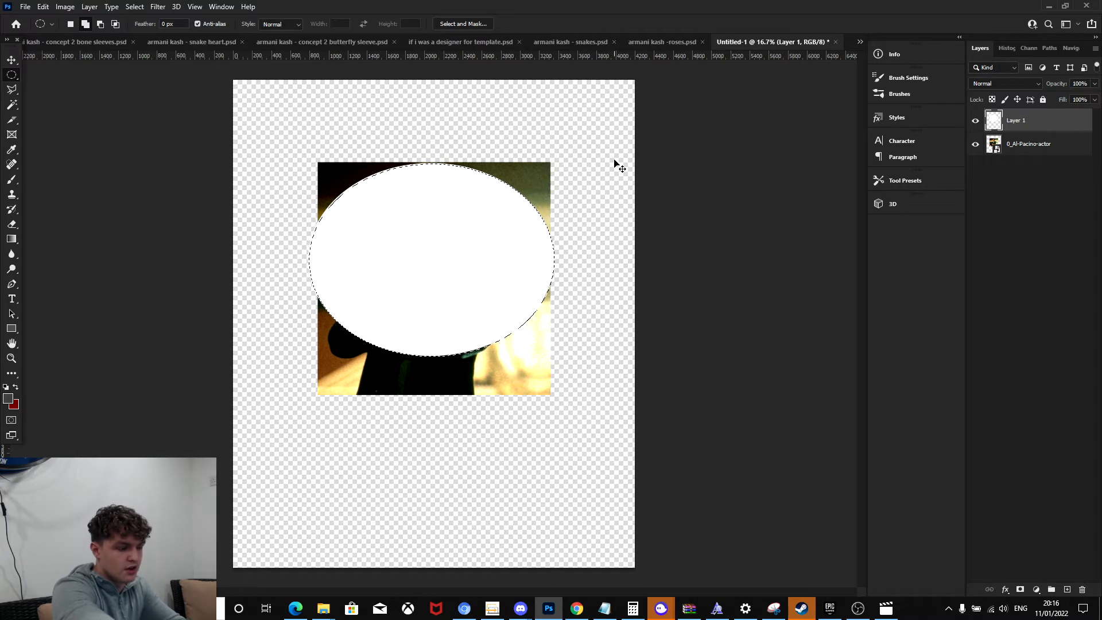
key(ctrl+d)
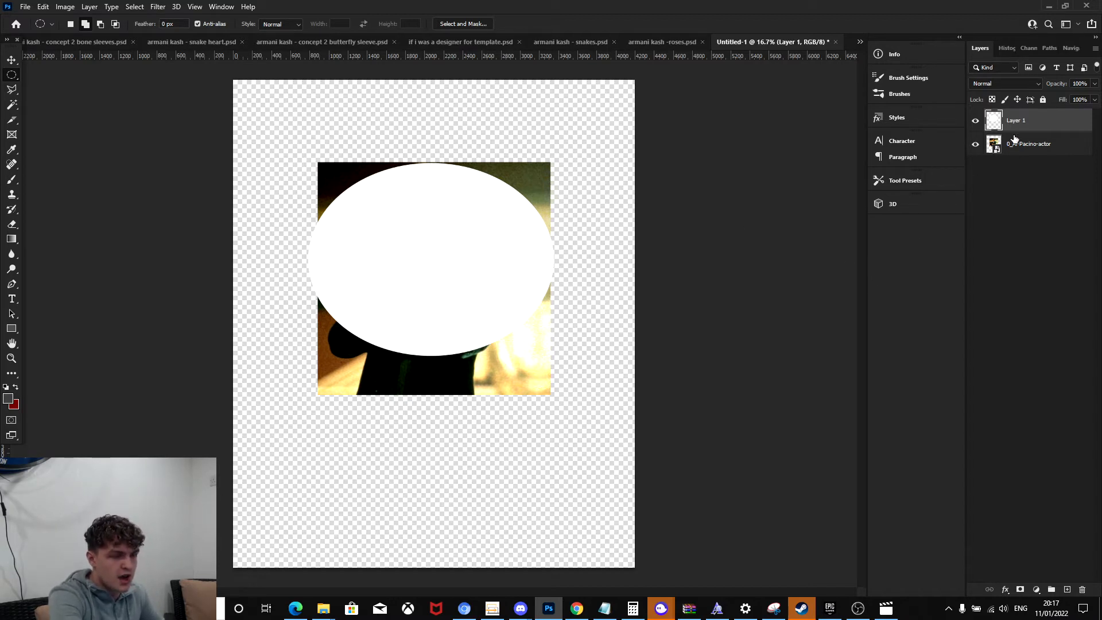
Move the photo layer above the ellipse layer, add a layer mask to it and invert the mask to black.
drag(1018, 150, 1010, 118)
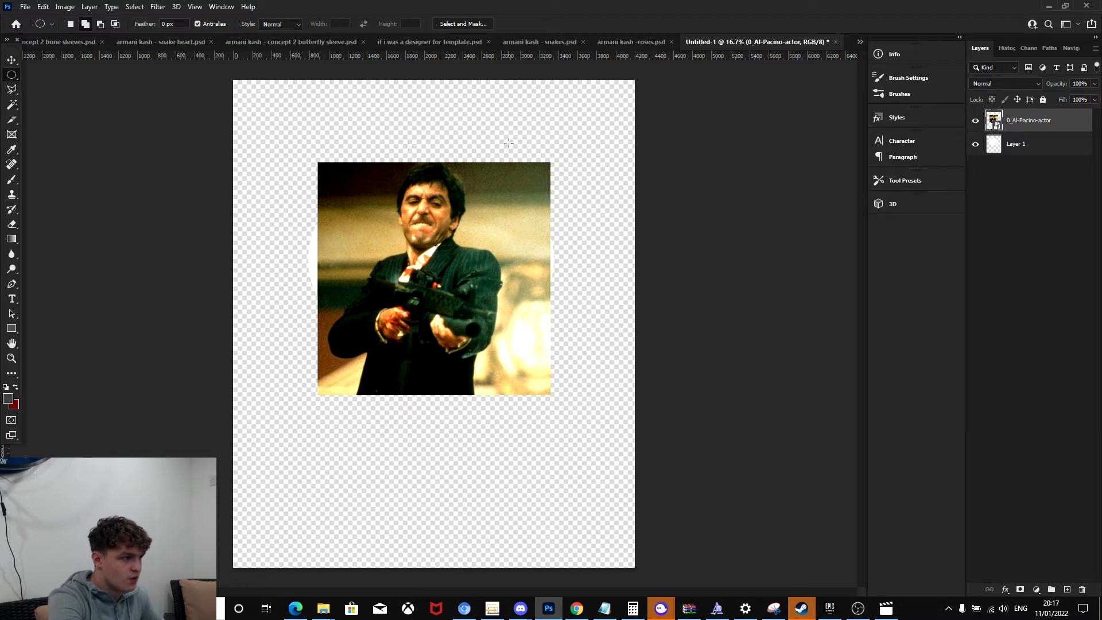
click(1021, 589)
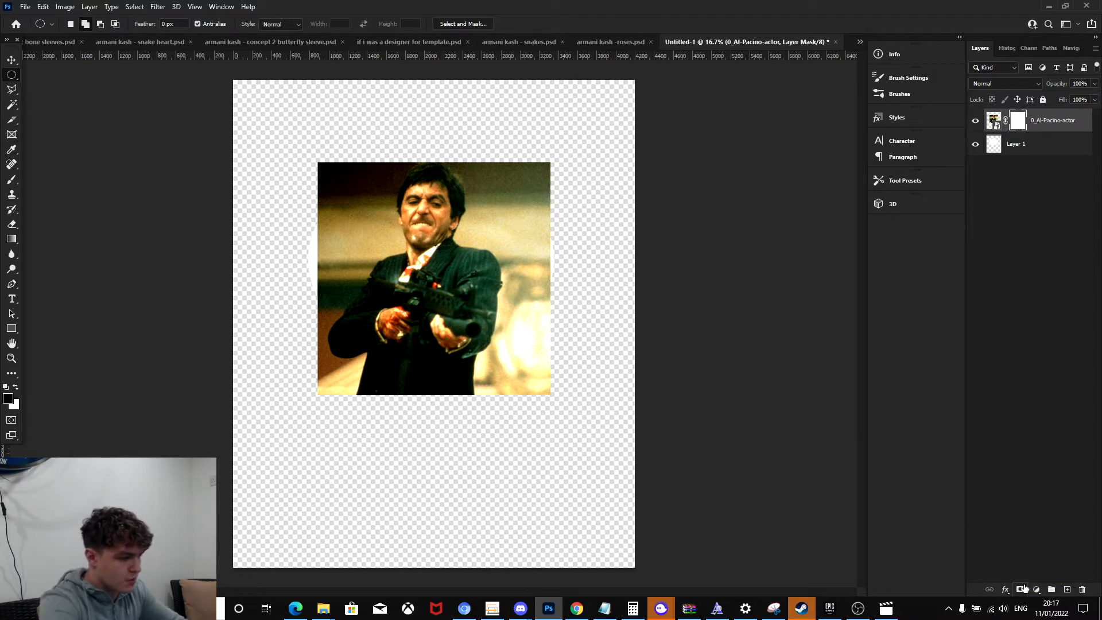
key(ctrl+i)
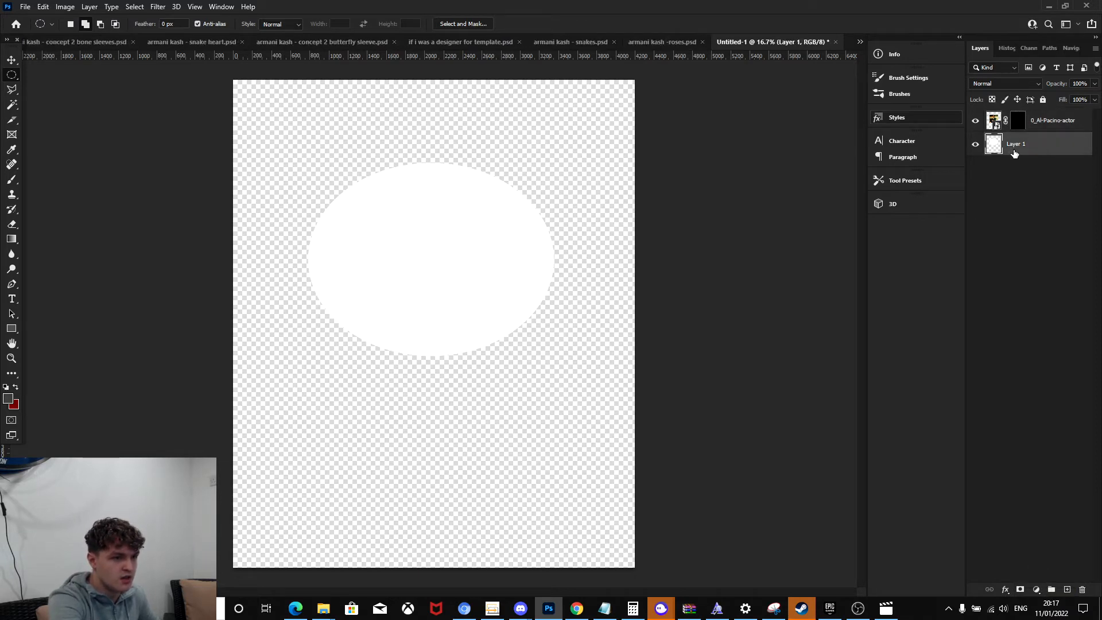
Select the white ellipse on Layer 1 with the Magic Wand, fill that area of the photo's mask with white and deselect.
key(w)
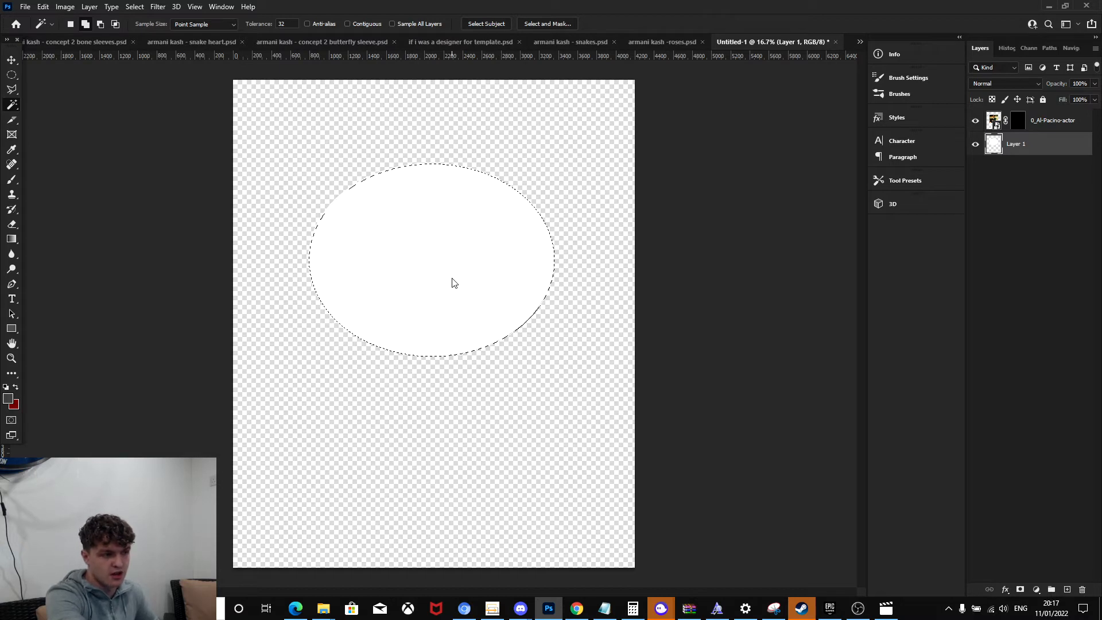
click(1018, 120)
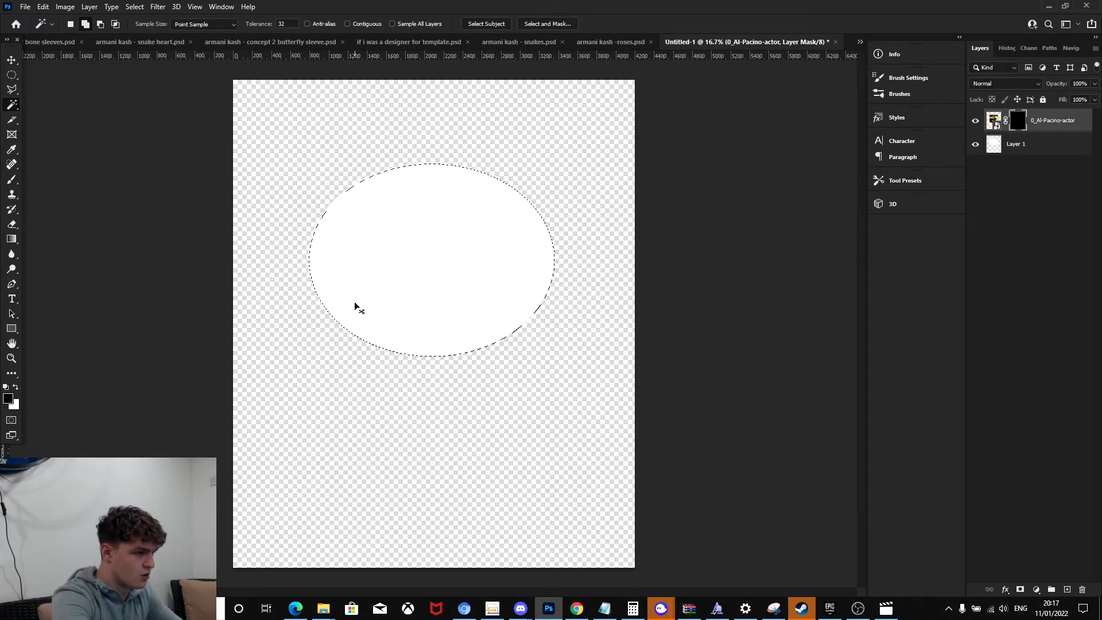
key(ctrl+BackSpace)
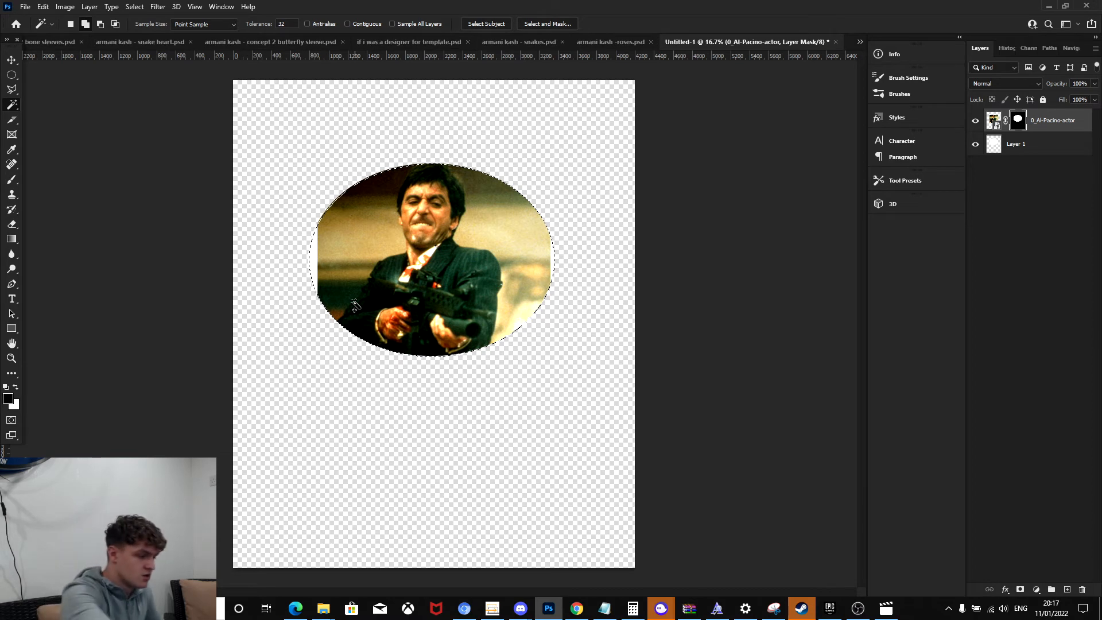
key(ctrl+d)
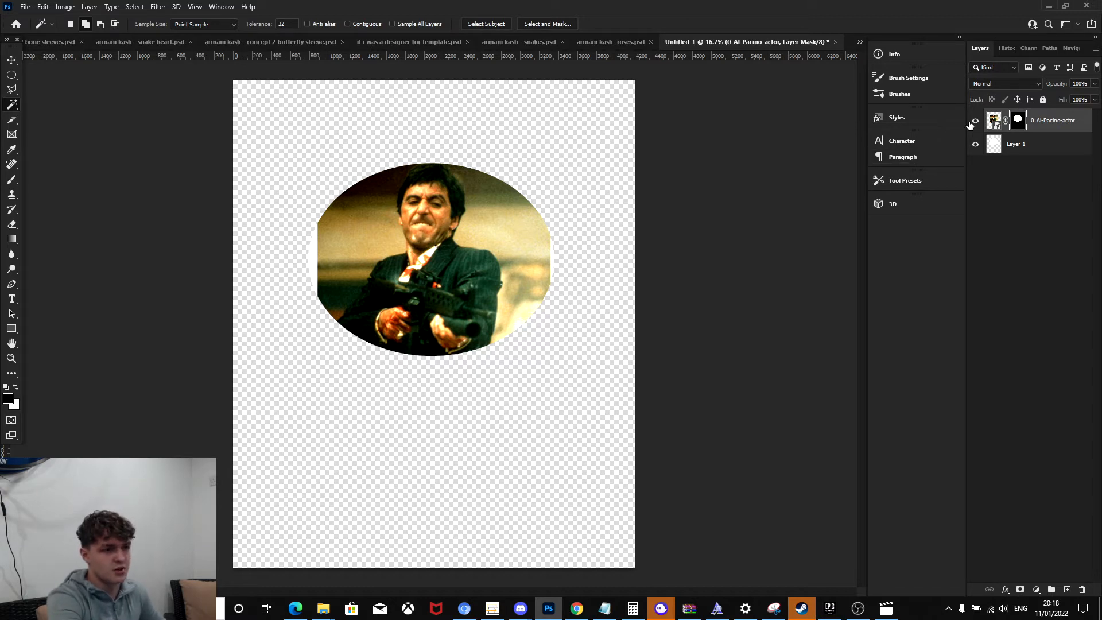
Scale the masked photo proportionally to about 105.4% so that it spans the ellipse's full width.
click(994, 120)
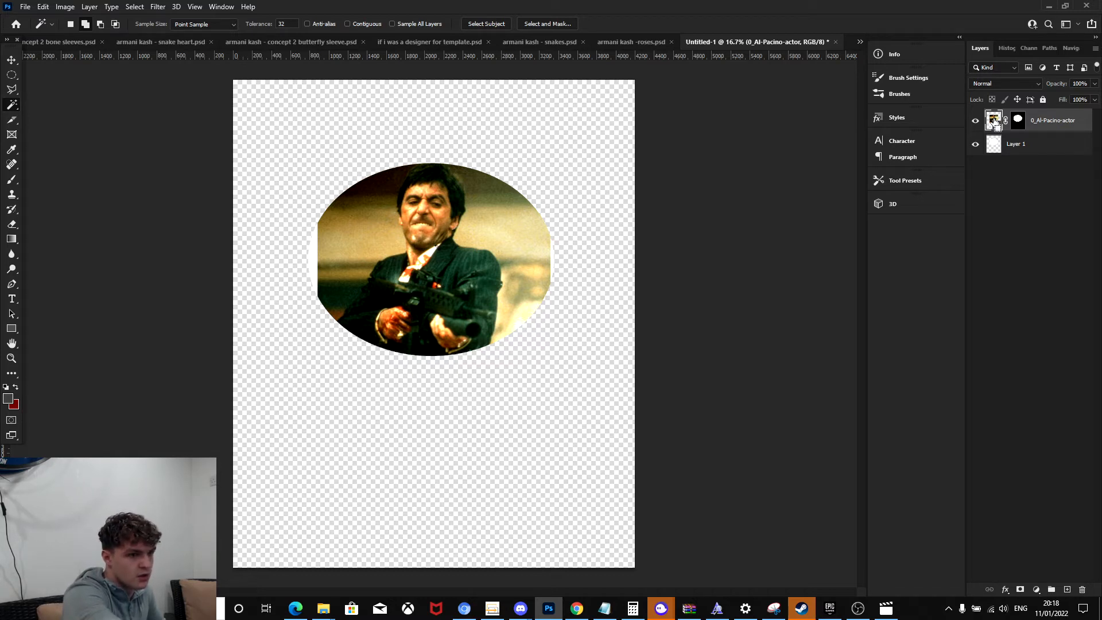
key(ctrl+t)
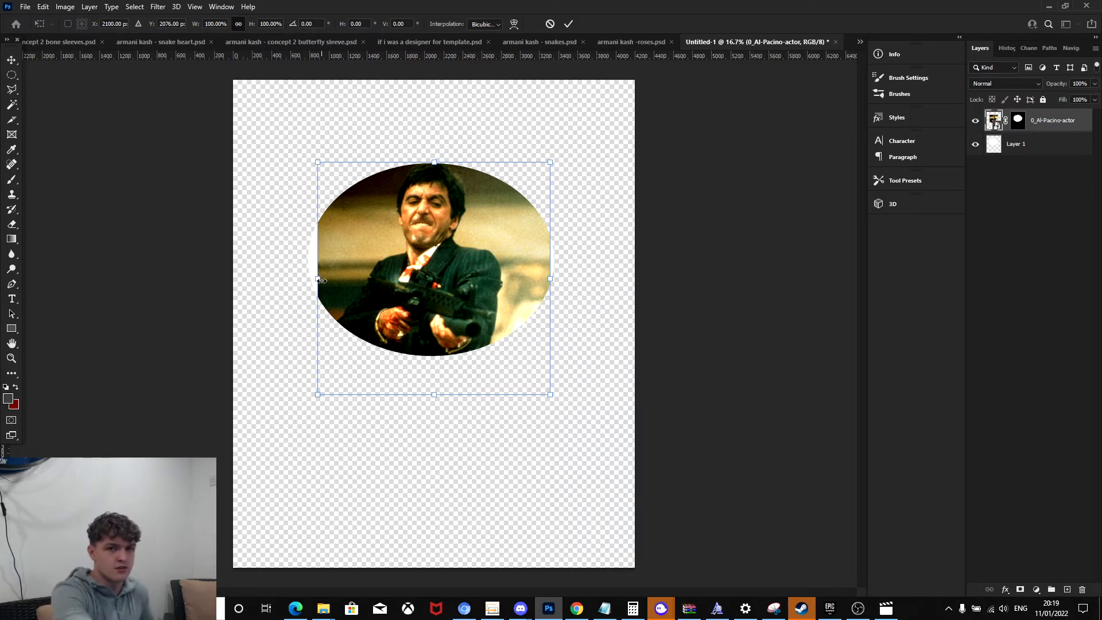
drag(319, 281, 308, 280)
drag(550, 280, 554, 284)
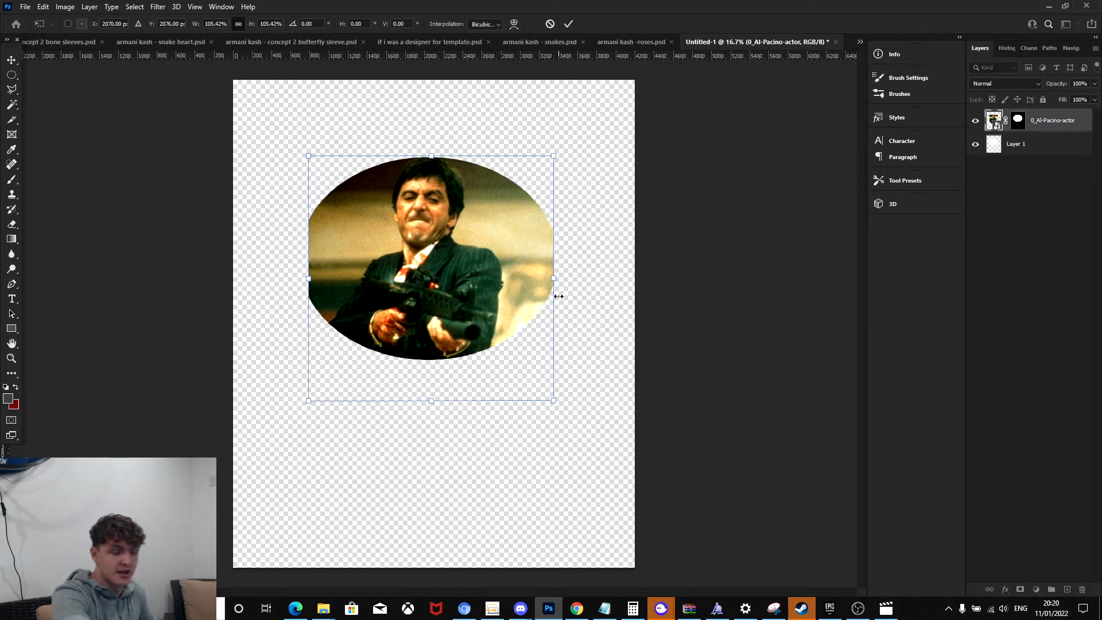
key(Return)
Clip the photo layer to the ellipse on Layer 1 and switch to the Move tool.
key(w)
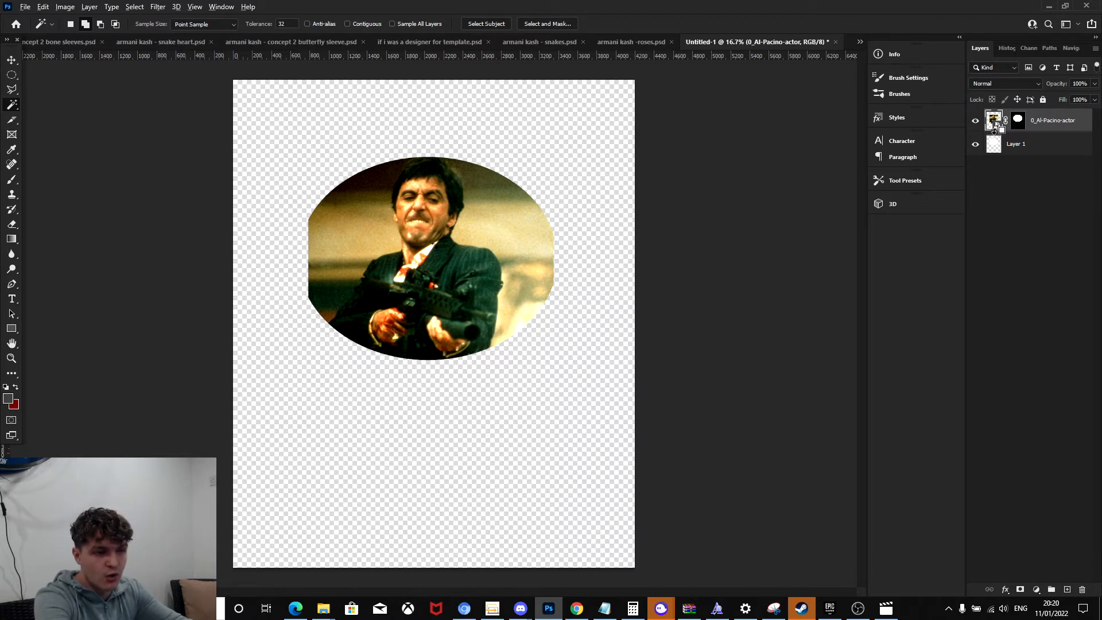
alt+click(997, 130)
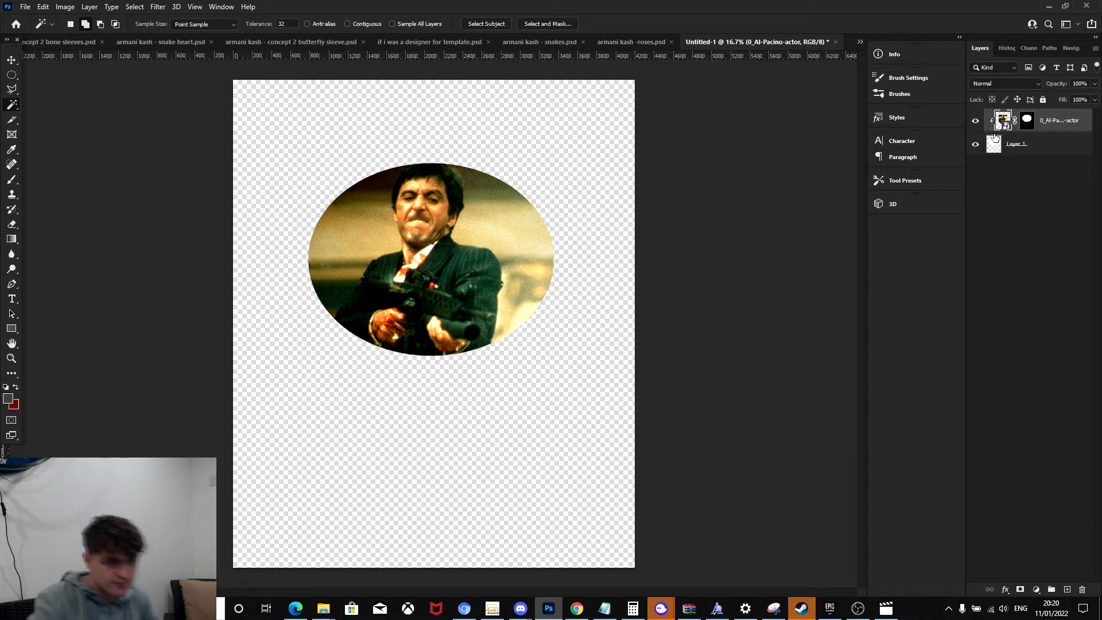
click(13, 60)
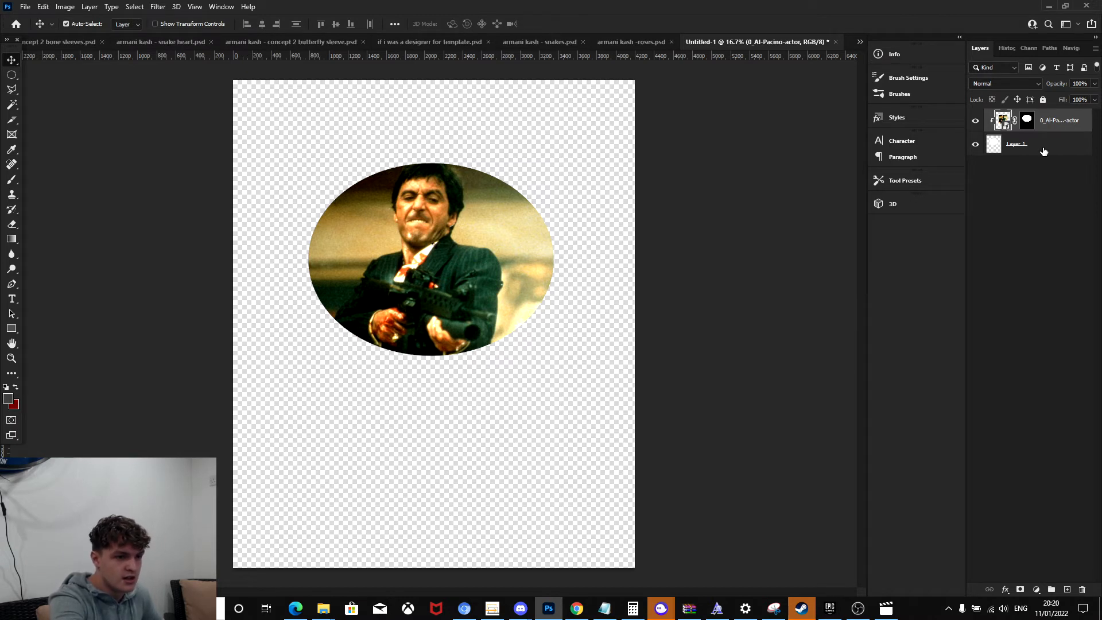
Add a Stroke layer style to the ellipse on Layer 1 with position Outside and a size of 57 px.
click(1044, 151)
right_click(1044, 151)
right_click(1037, 143)
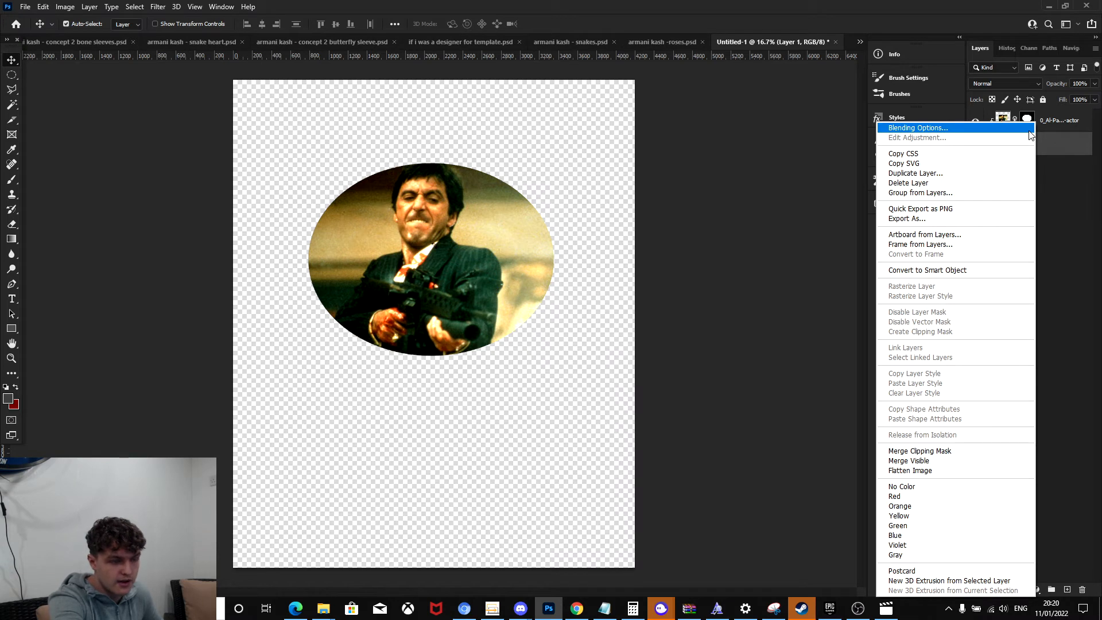
click(1029, 129)
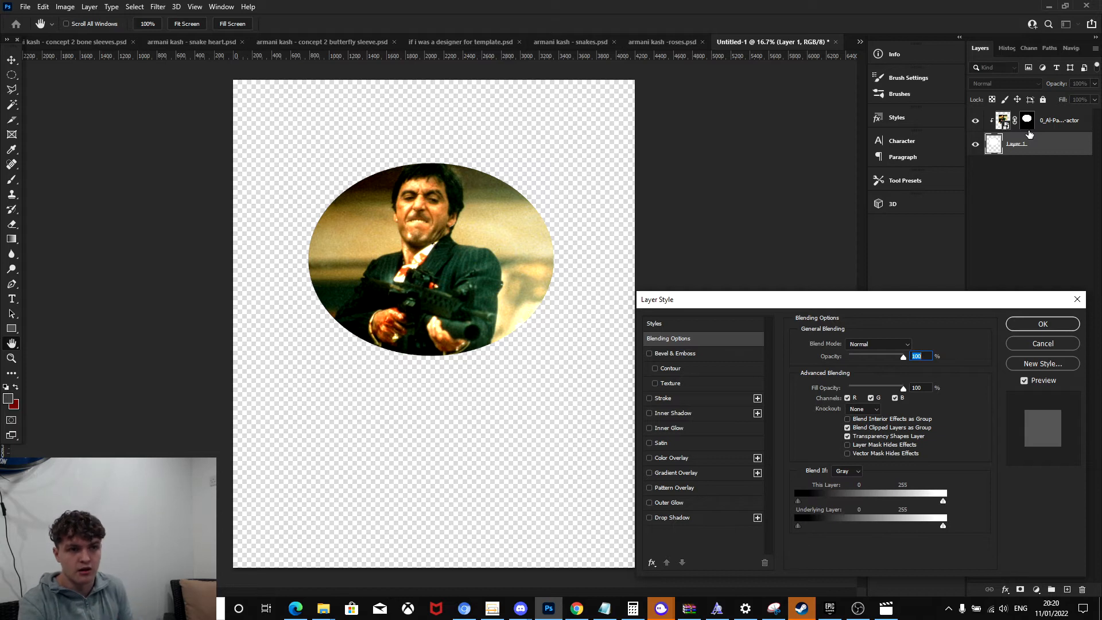
click(714, 402)
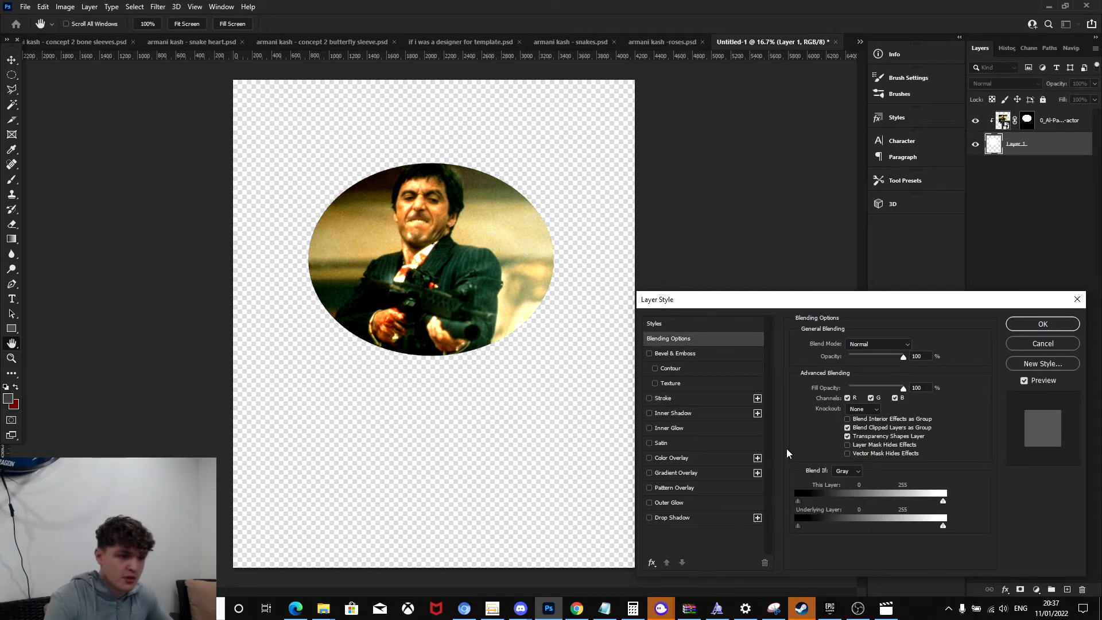
click(676, 403)
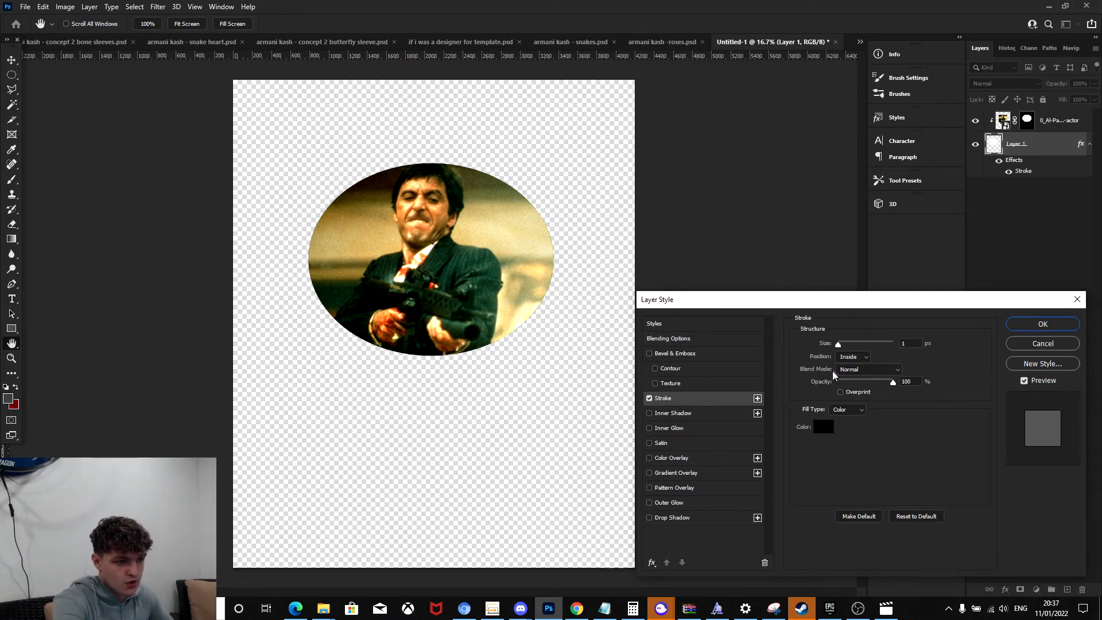
click(852, 357)
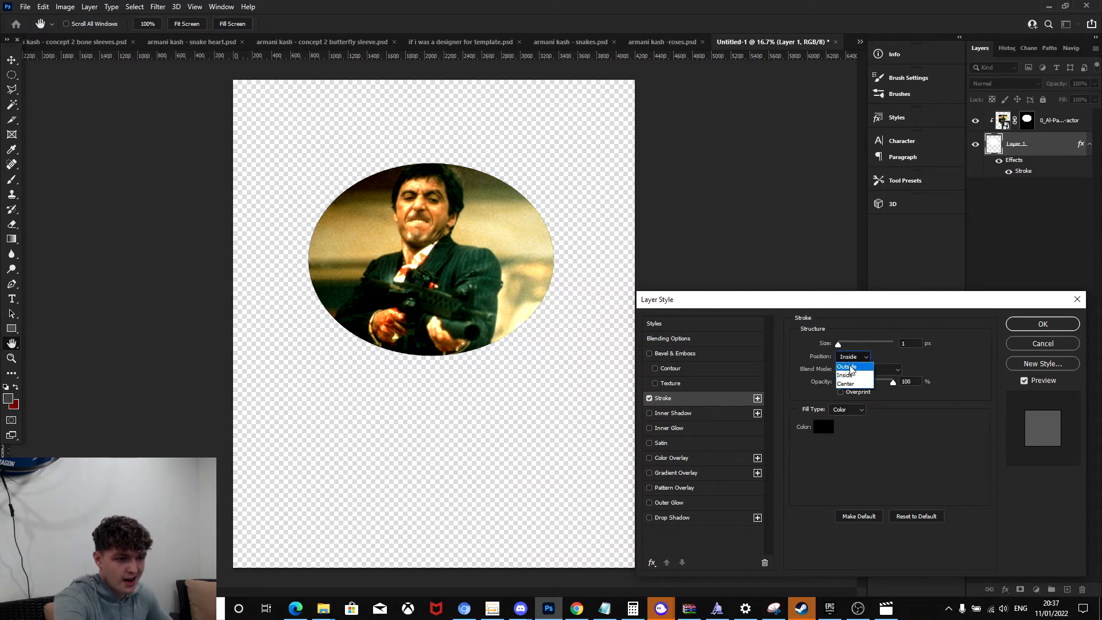
click(851, 367)
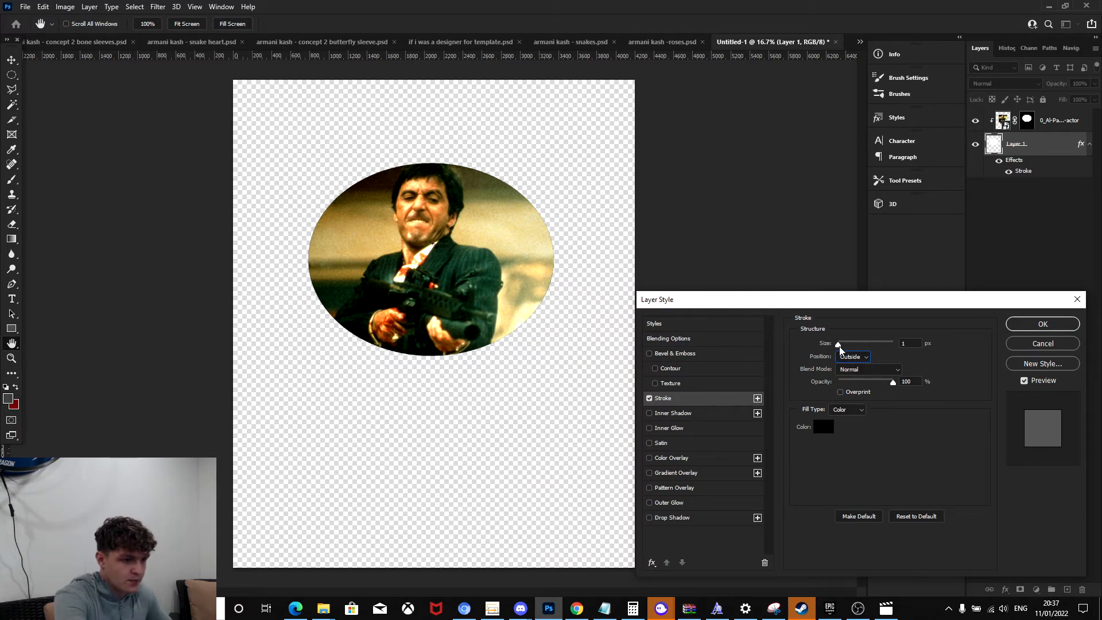
drag(839, 344, 855, 349)
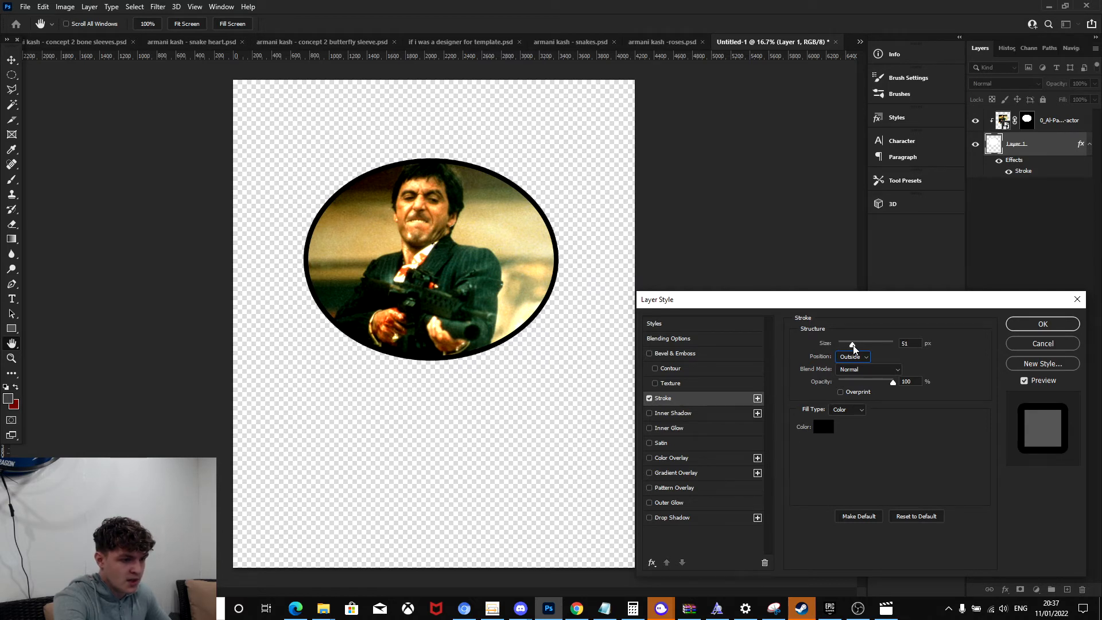
drag(855, 348, 855, 350)
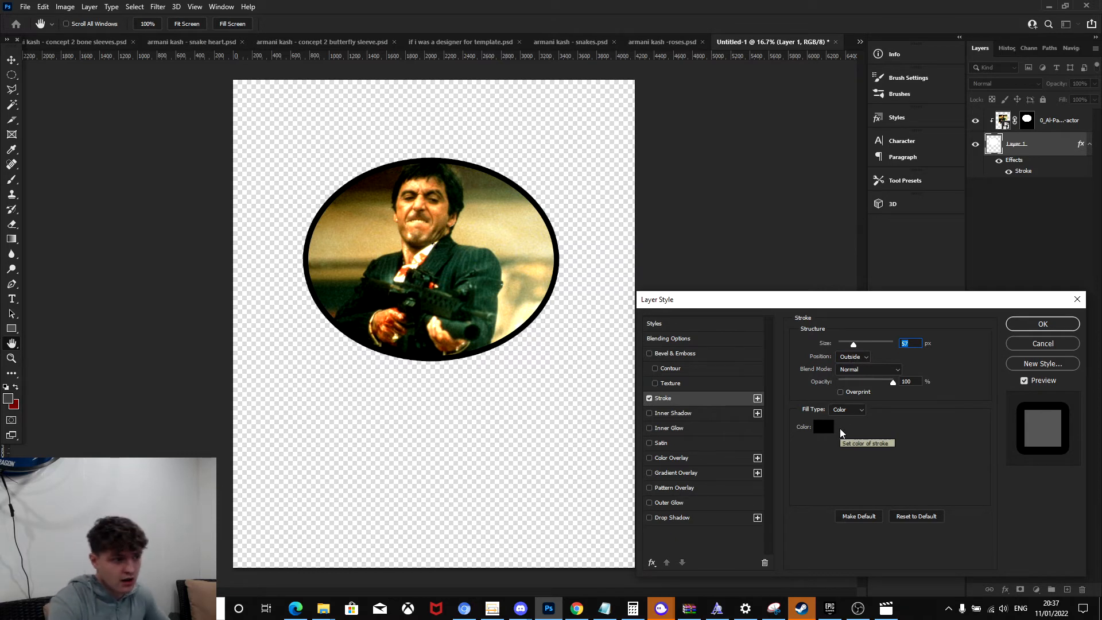
Set the ellipse's stroke colour to red e60f0f and apply the layer style.
click(818, 429)
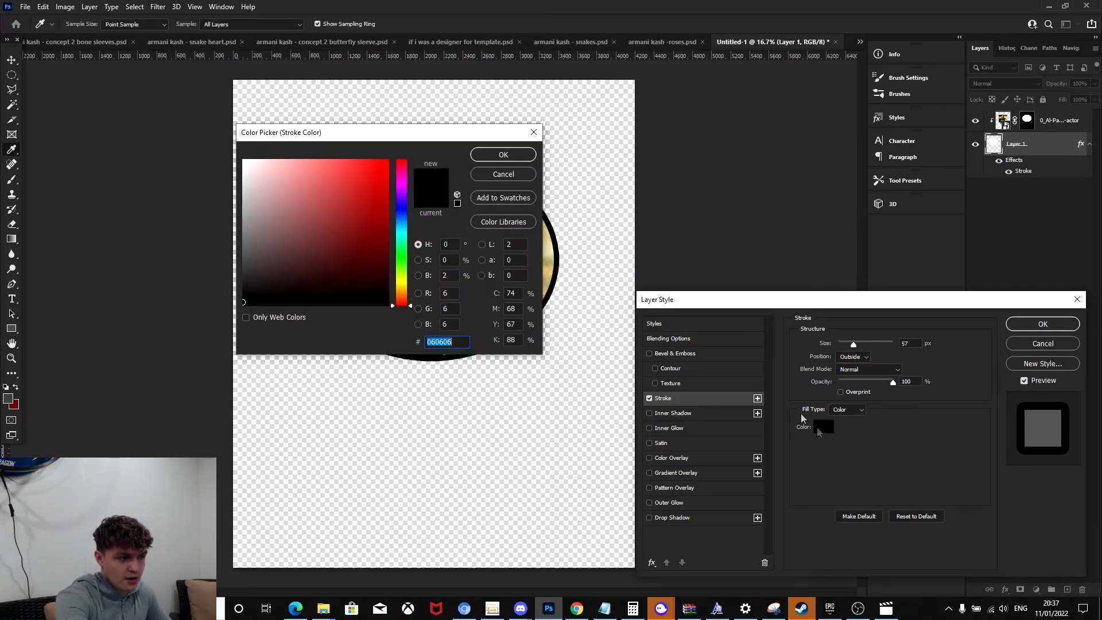
click(379, 181)
drag(379, 182, 378, 174)
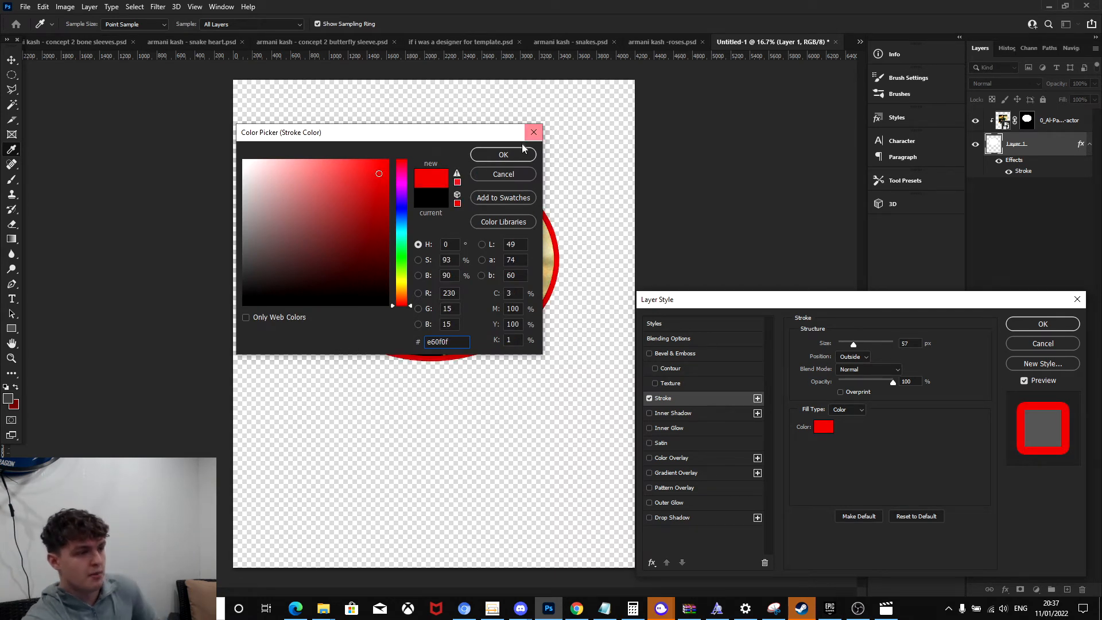
click(504, 155)
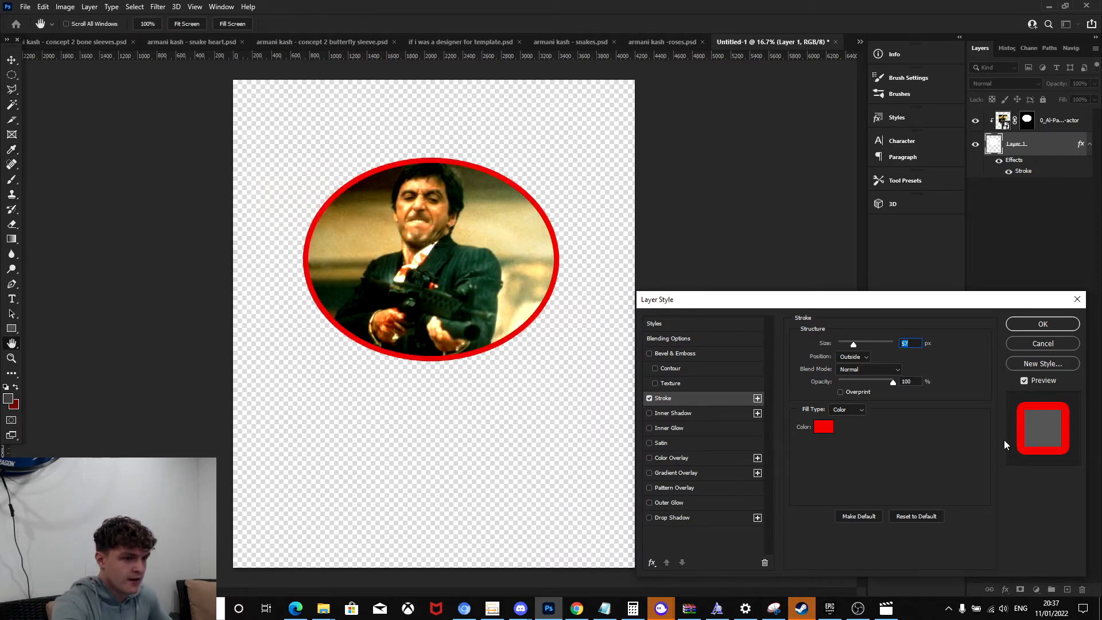
click(1037, 326)
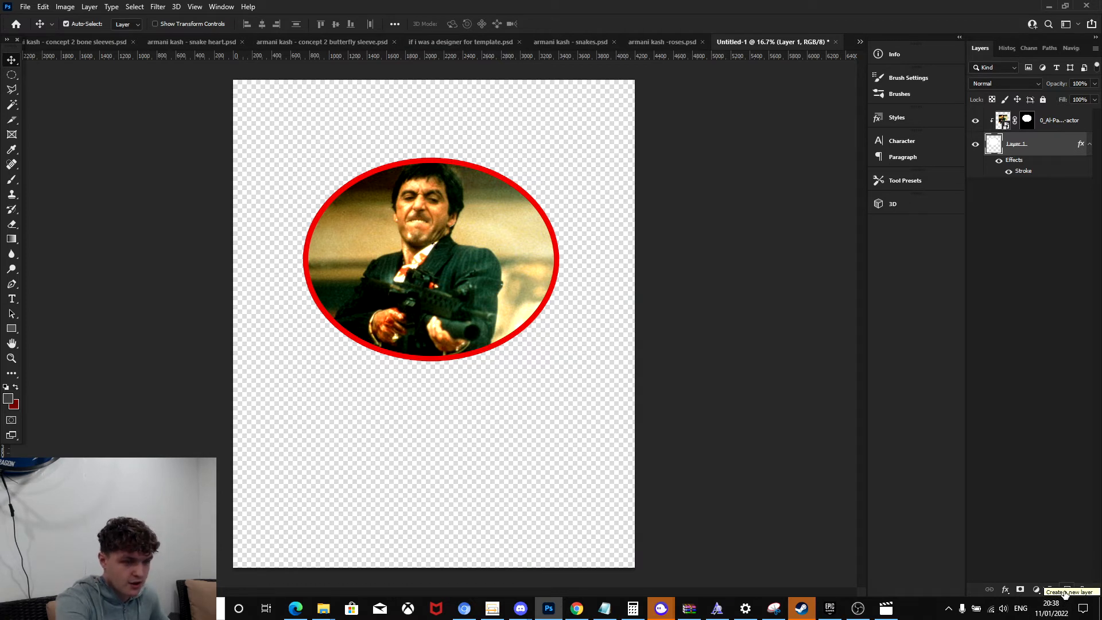
Add a black Solid Color fill layer beneath the ellipse on Layer 1 as the background.
click(1065, 594)
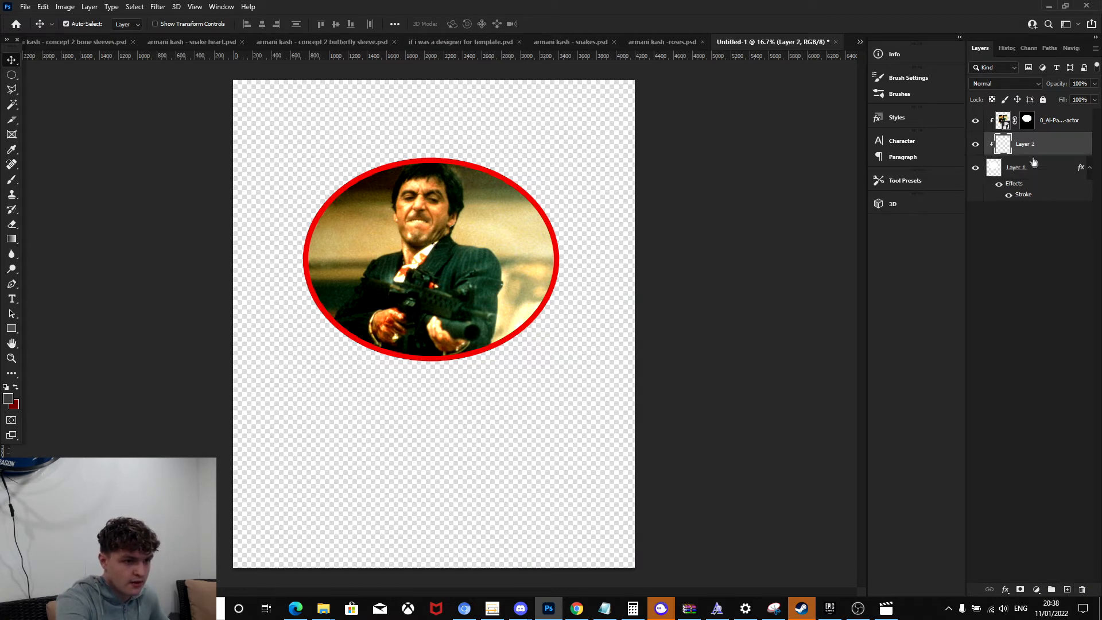
drag(1031, 155, 1039, 192)
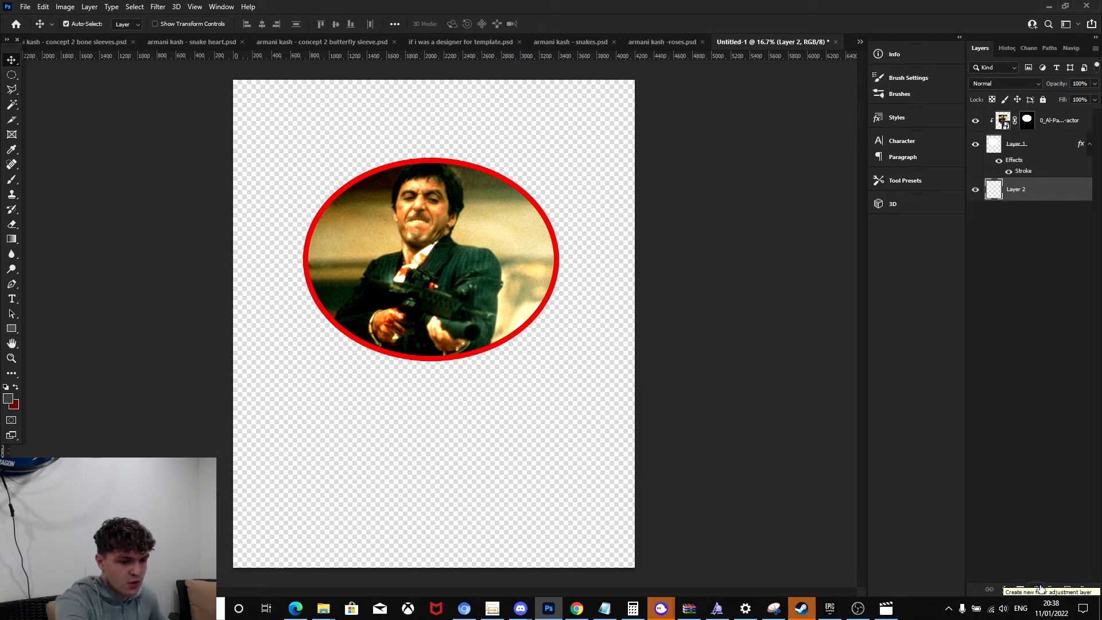
click(1038, 590)
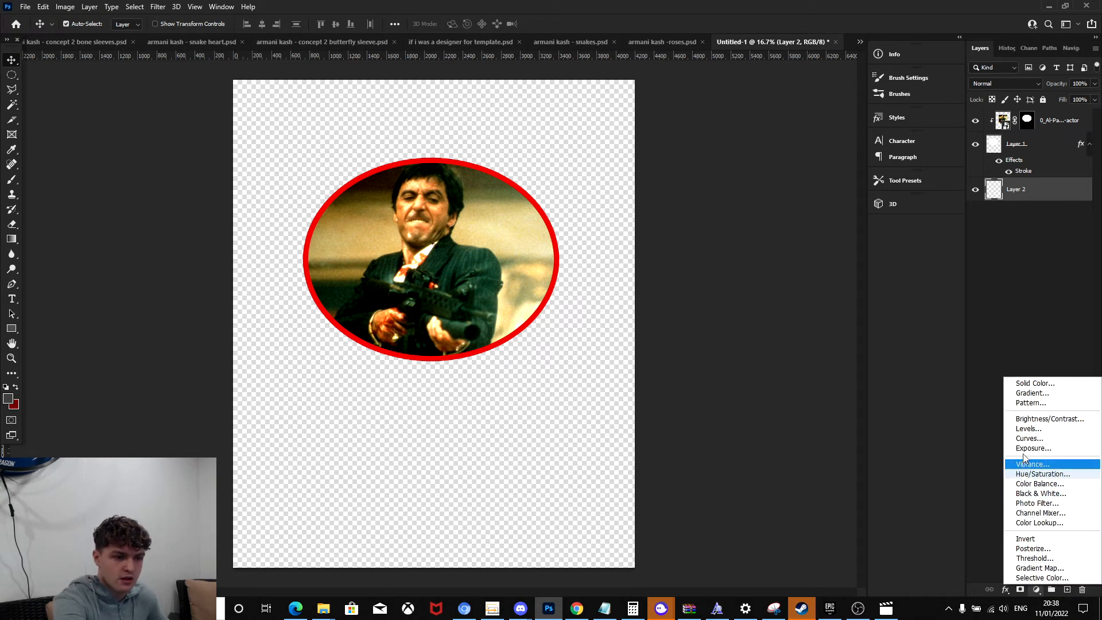
click(1023, 384)
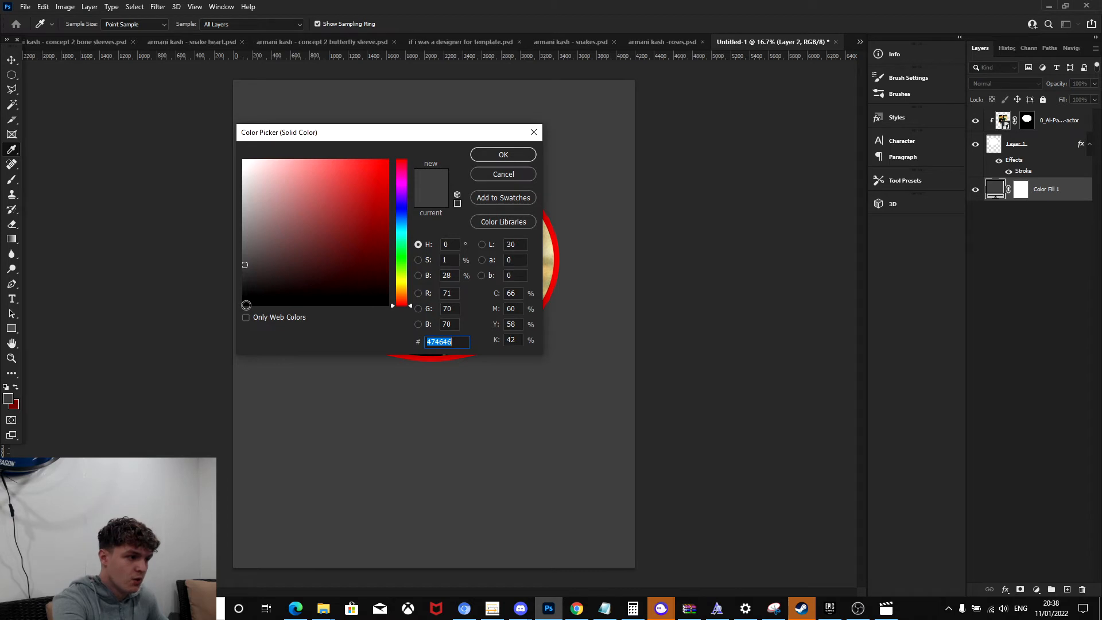
click(245, 306)
click(524, 156)
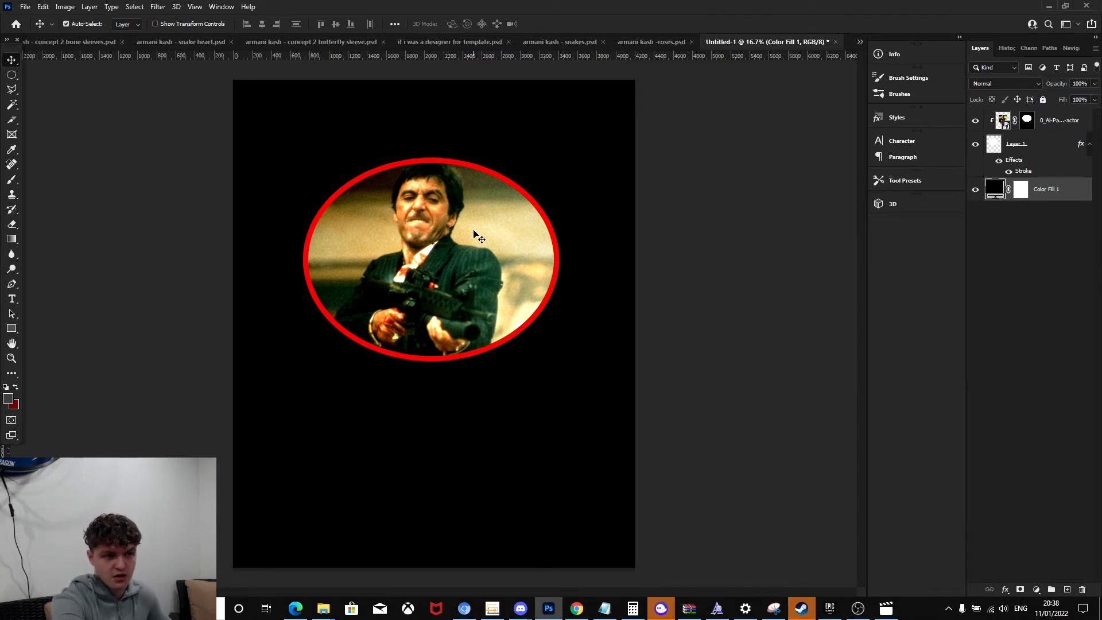
Open the Filter Gallery for the photo layer and hide the Texturizer effect.
click(474, 232)
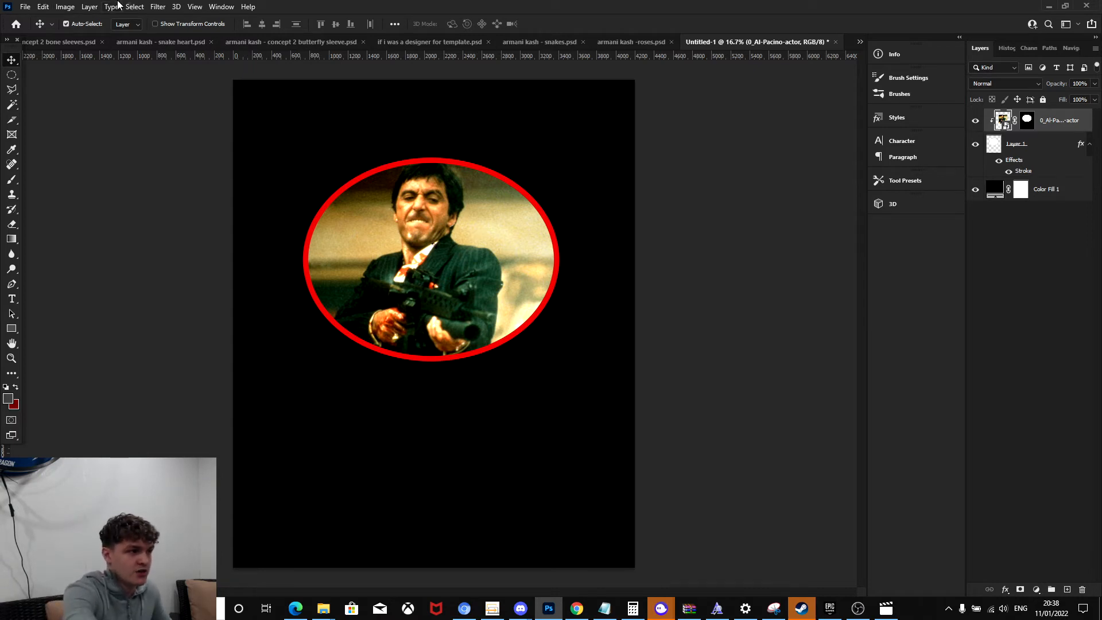
click(156, 6)
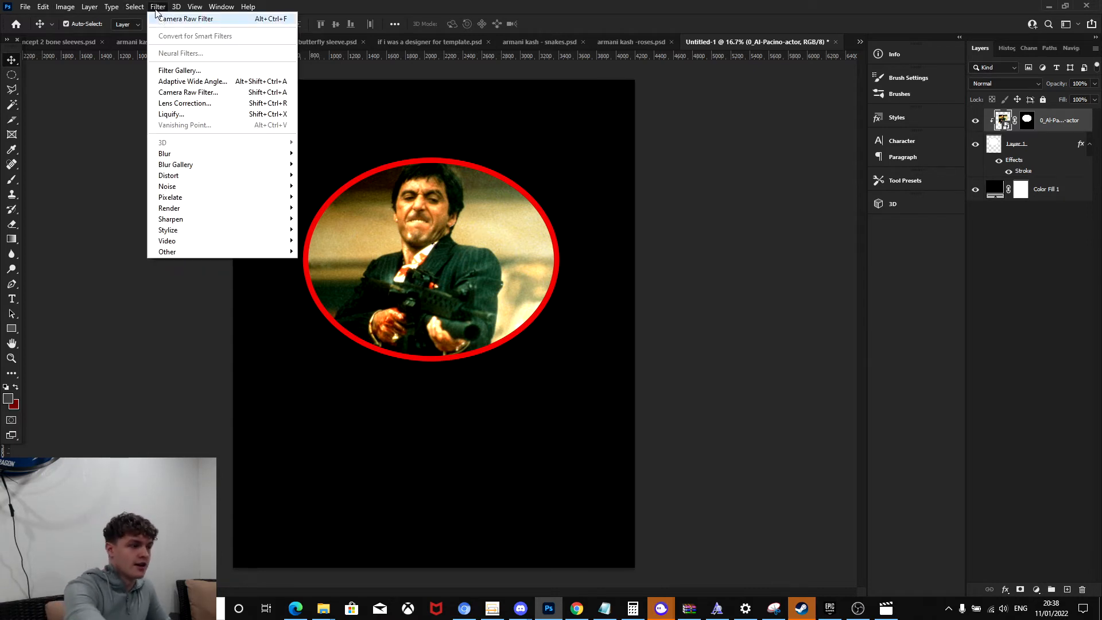
click(206, 71)
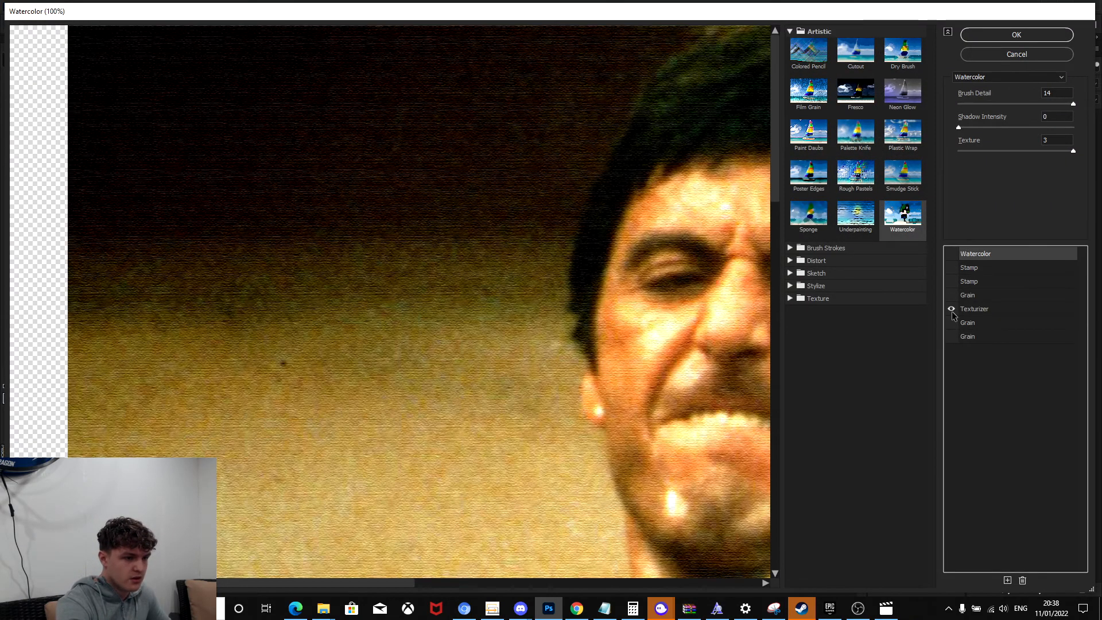
click(951, 310)
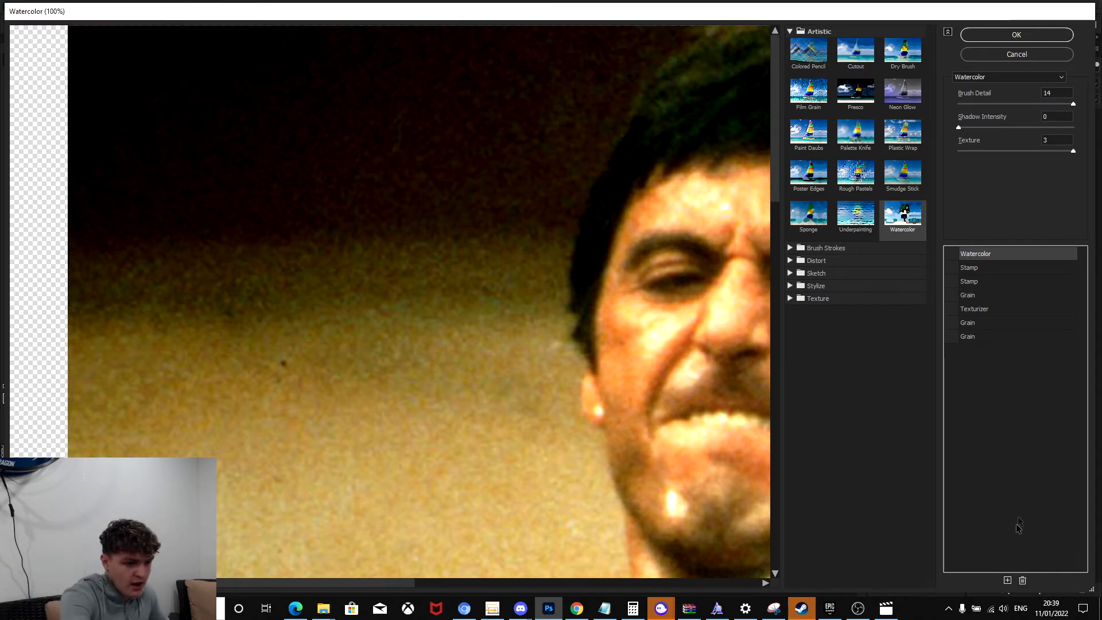
Add a new effect layer in the Filter Gallery and set it to Grain from the Texture category.
click(1007, 580)
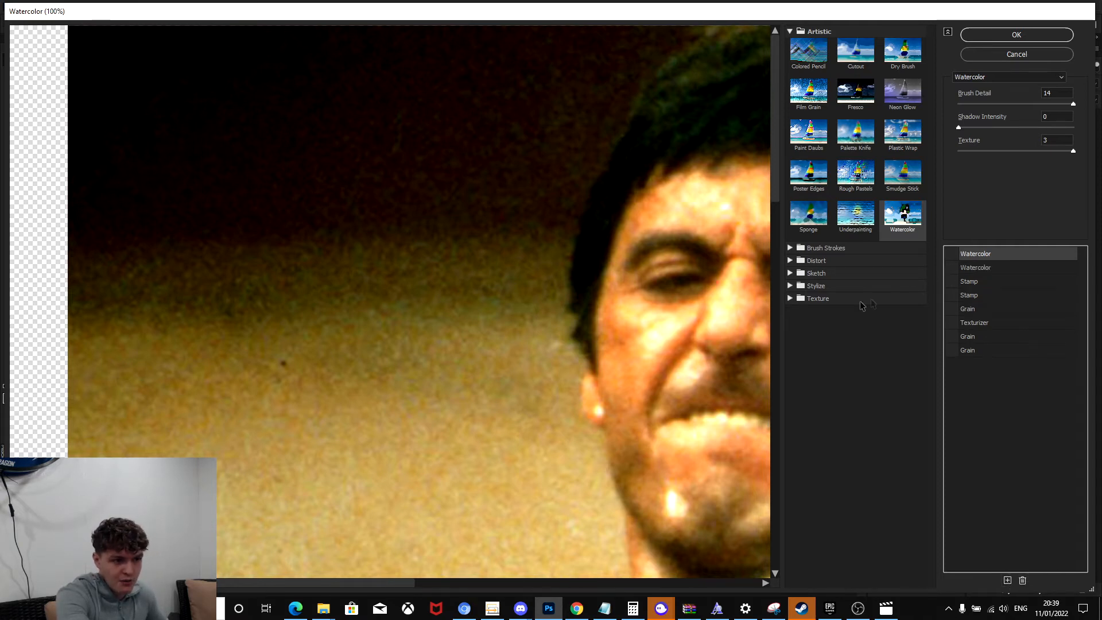
click(791, 286)
click(790, 274)
click(790, 261)
click(790, 261)
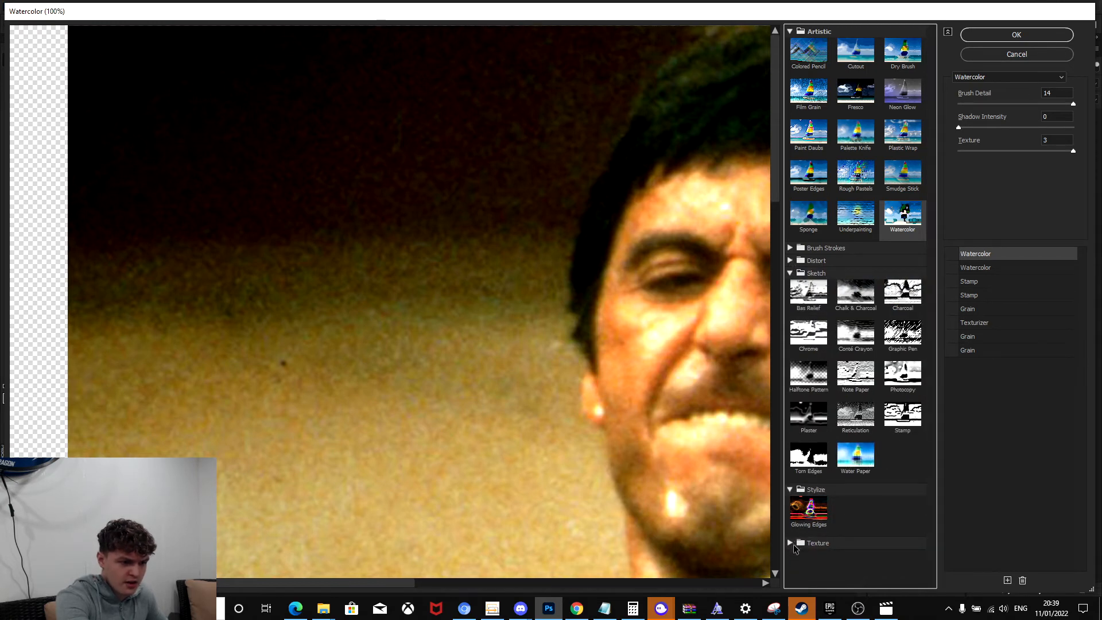
click(795, 543)
click(866, 564)
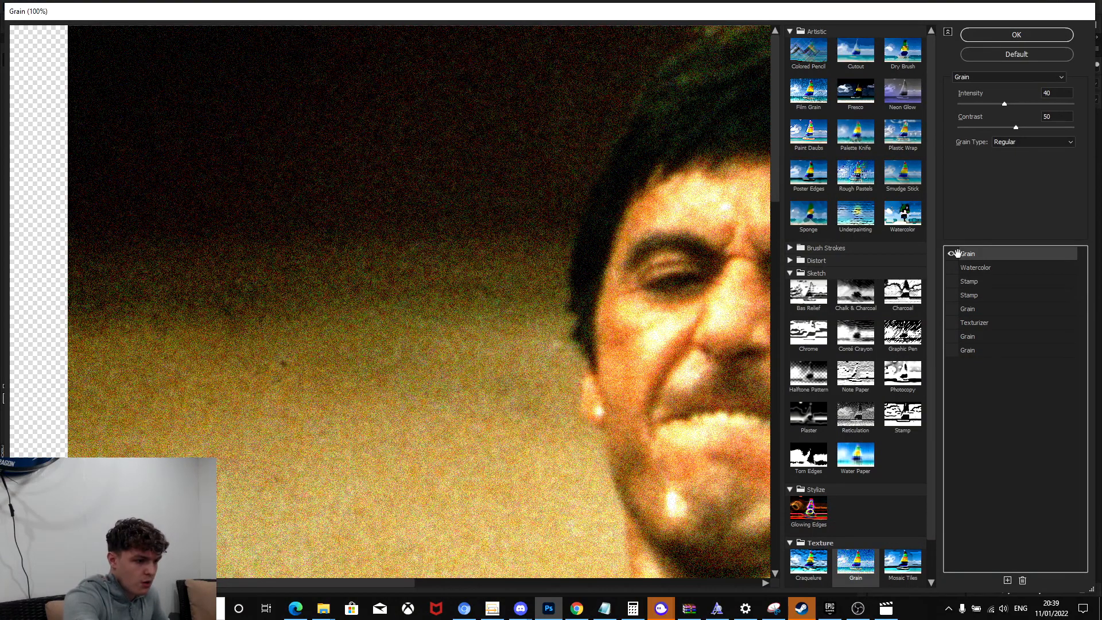
Set the Grain effect to intensity 77 and contrast 96 with the Regular grain type, and apply it to the photo.
key(ctrl+minus)
key(ctrl+minus)
key(ctrl+minus)
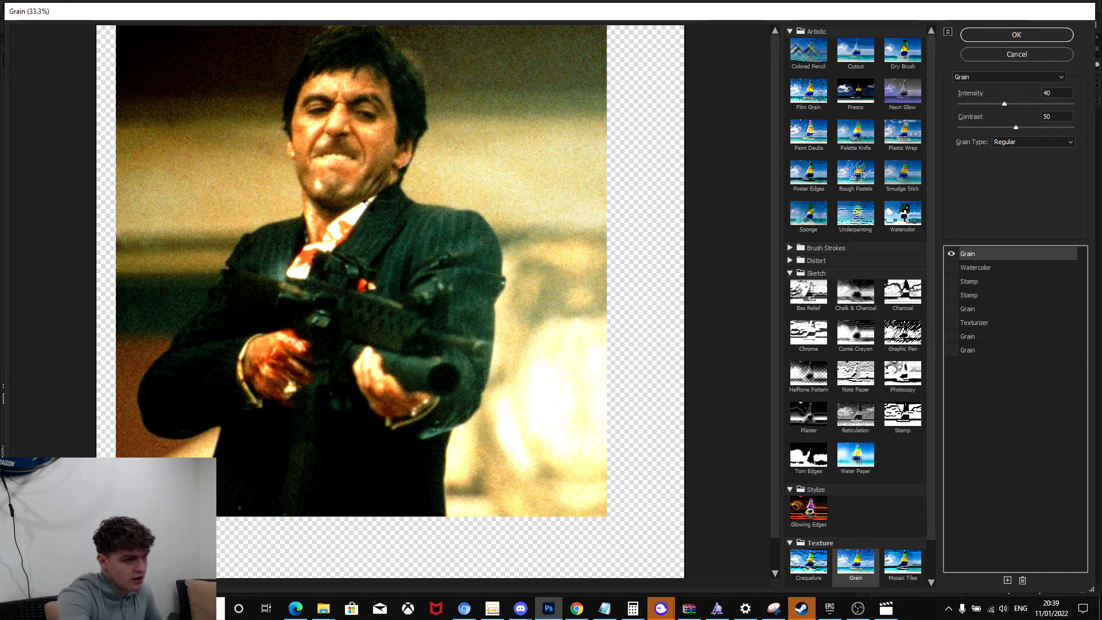
click(1026, 138)
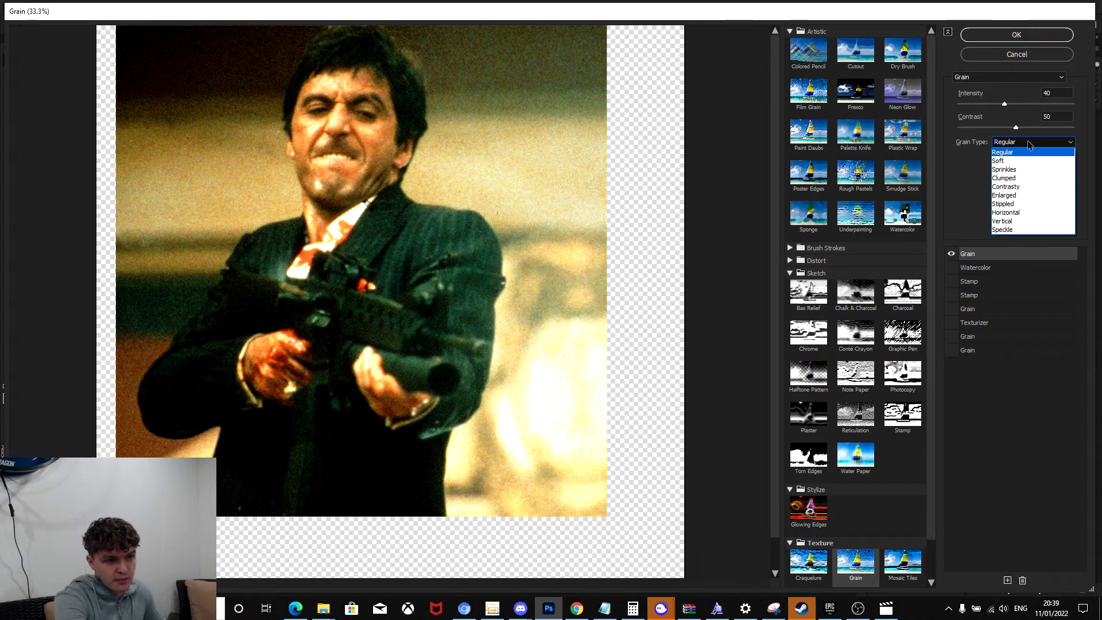
click(1027, 143)
drag(1001, 105, 1076, 132)
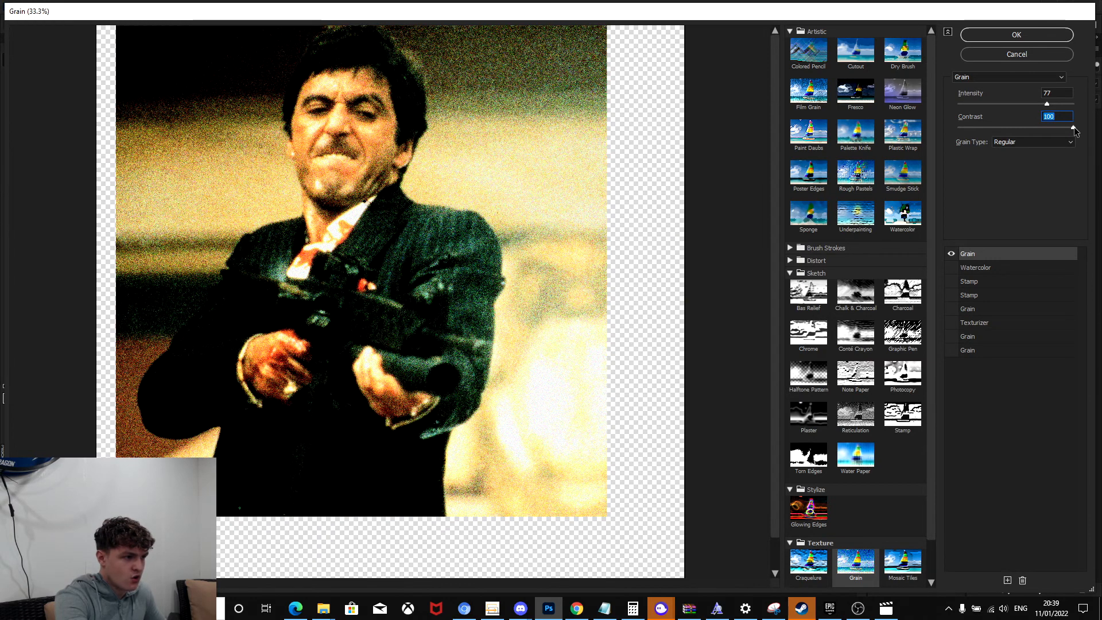
drag(1075, 132, 1070, 132)
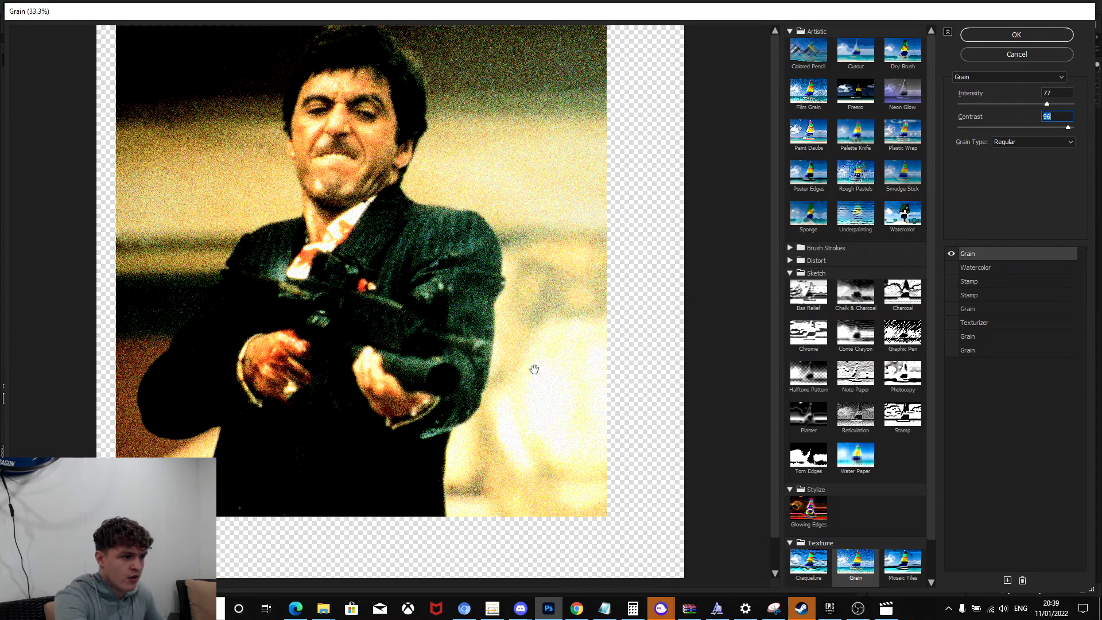
click(995, 36)
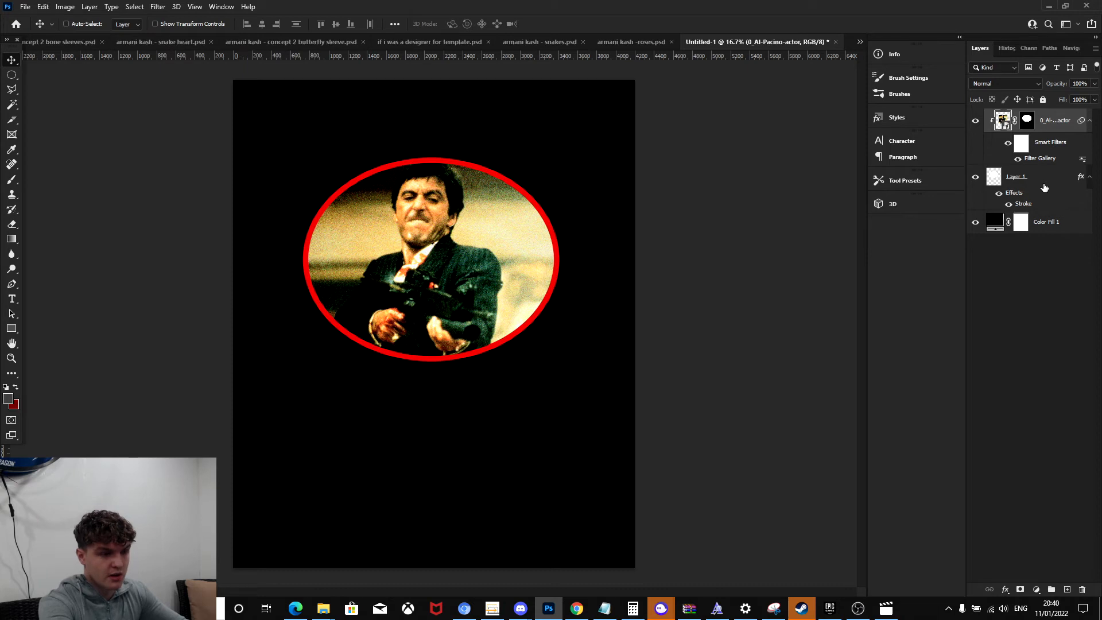
Move the photo and the ellipse on Layer 1 together down towards the middle of the canvas.
ctrl+click(1044, 187)
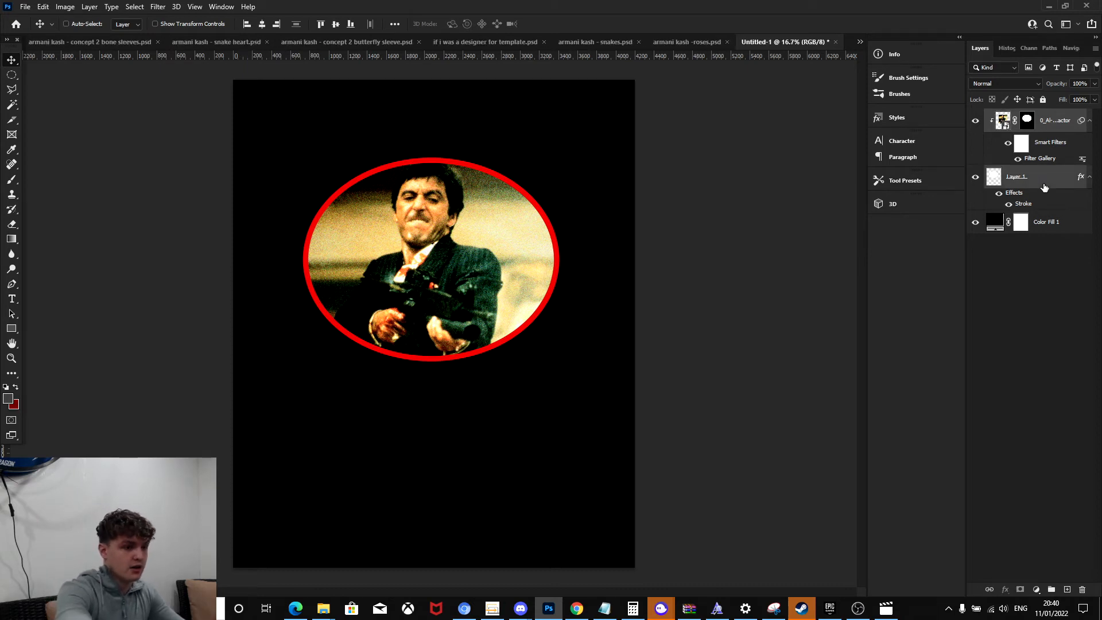
key(ctrl+t)
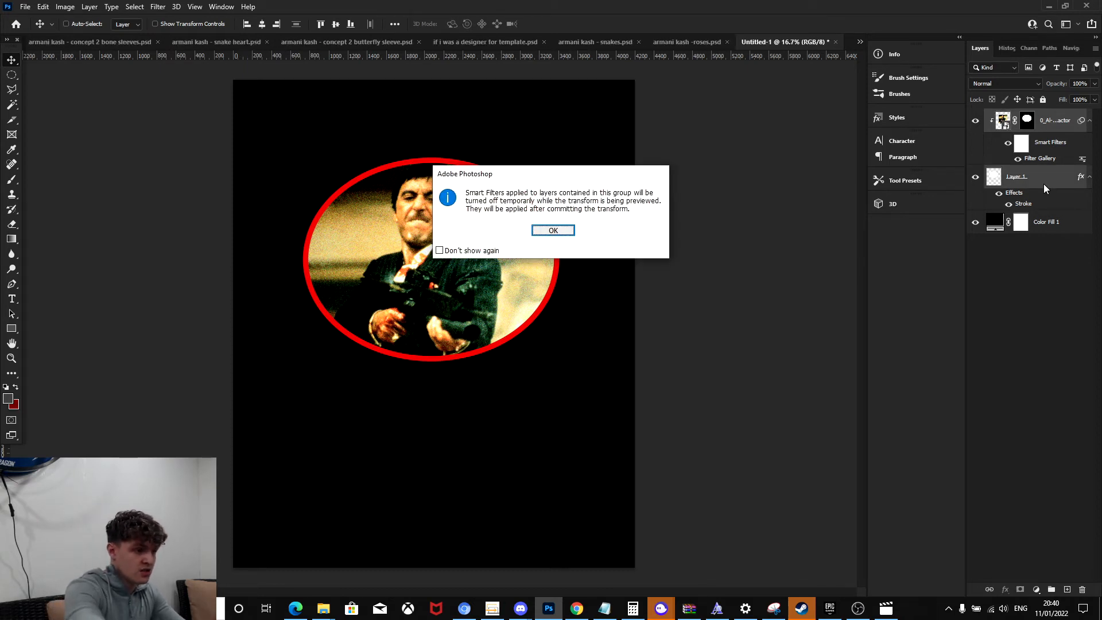
click(553, 230)
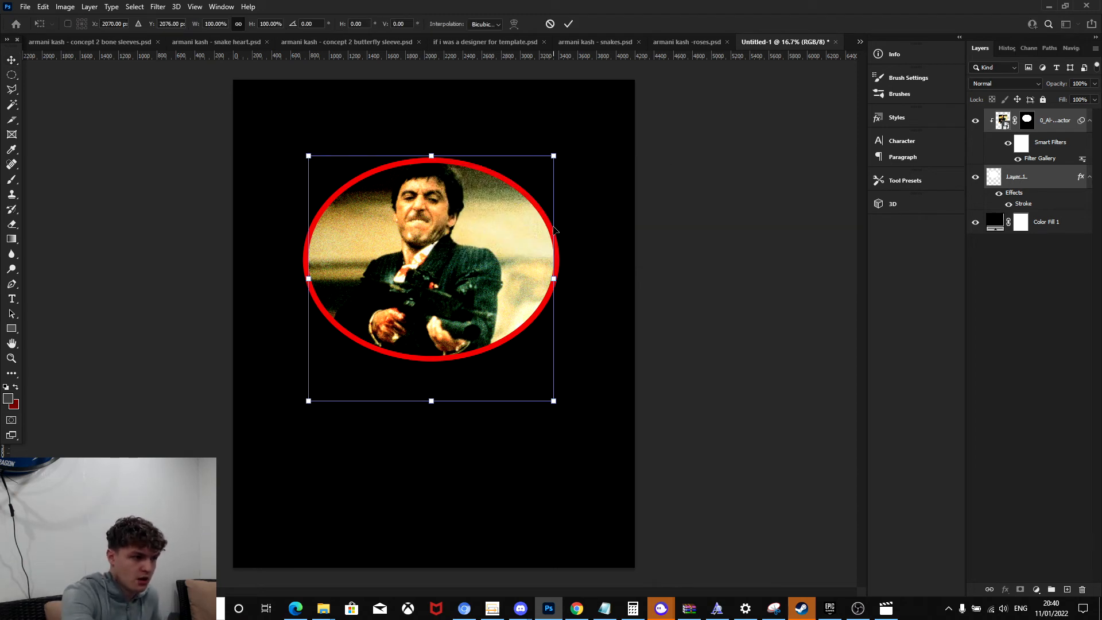
drag(438, 251, 447, 300)
key(Return)
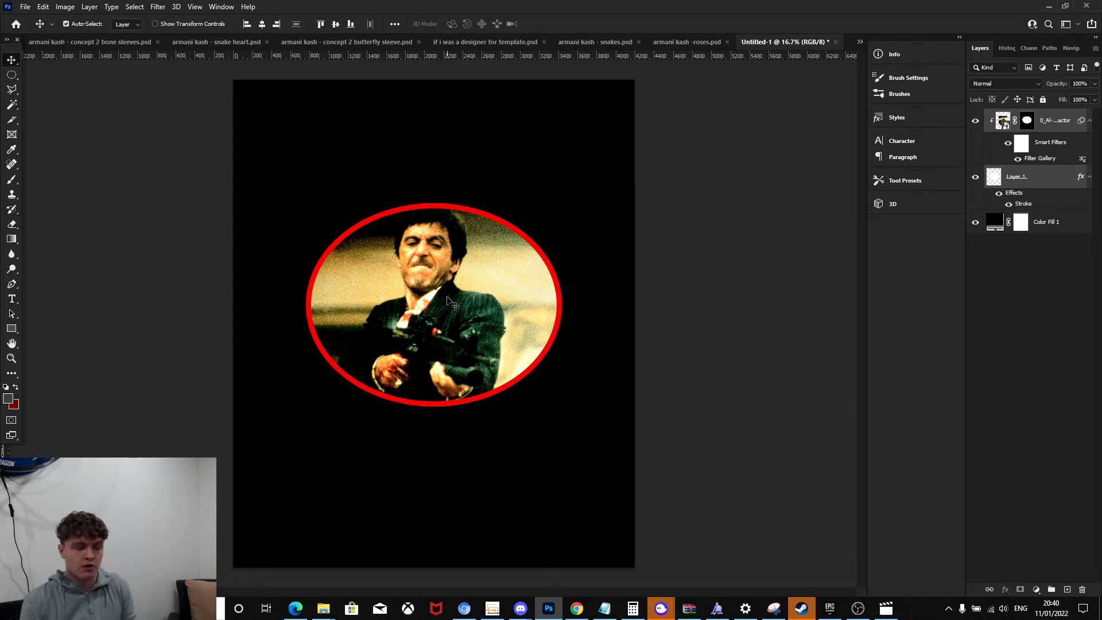
Start a text on a new layer above the photo layer, placed over the ellipse's upper part, in the stroke's red e60f0f.
click(1040, 130)
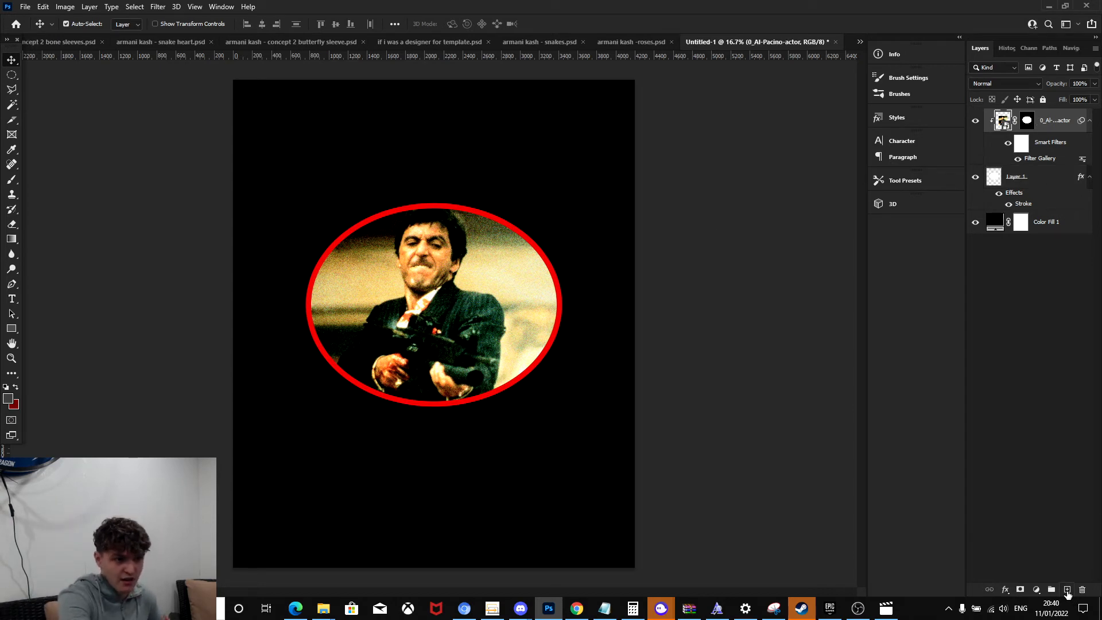
click(1066, 589)
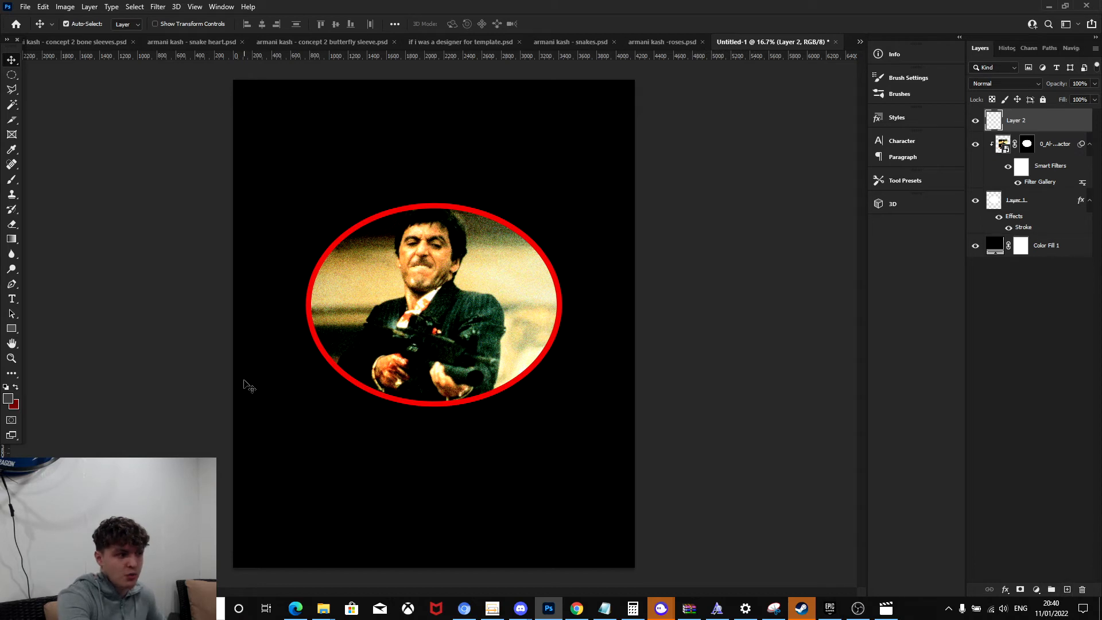
click(14, 299)
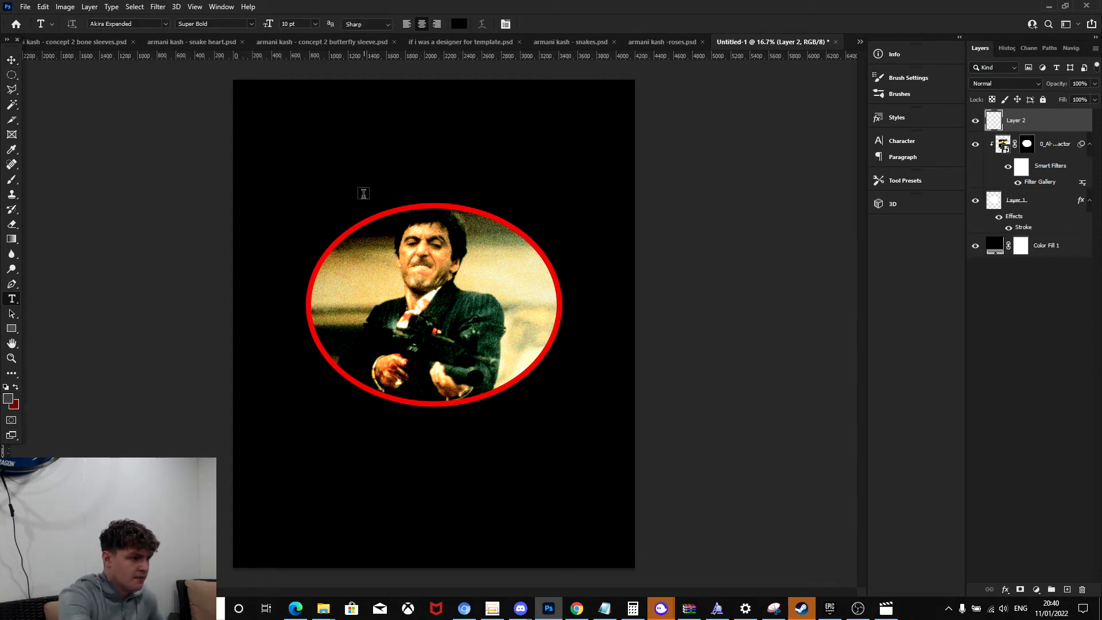
click(364, 173)
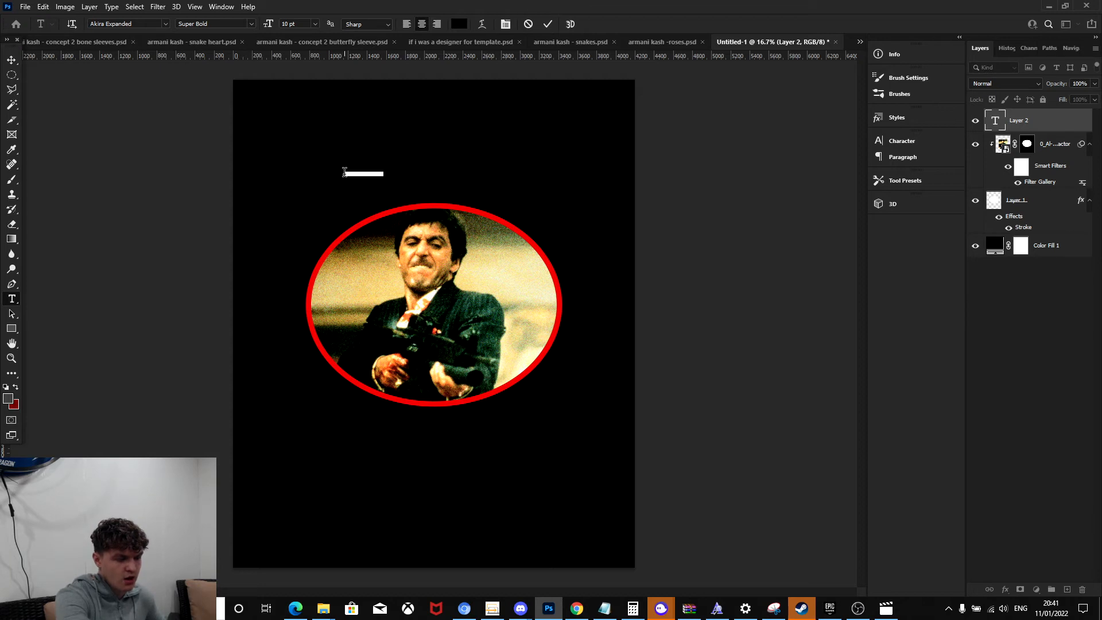
click(458, 23)
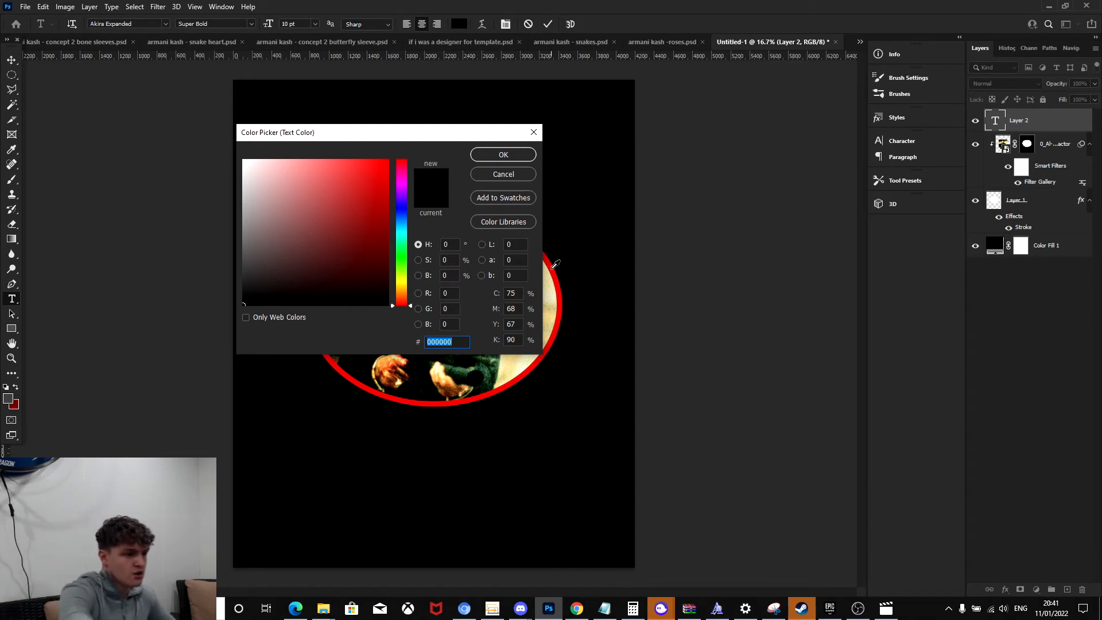
click(555, 264)
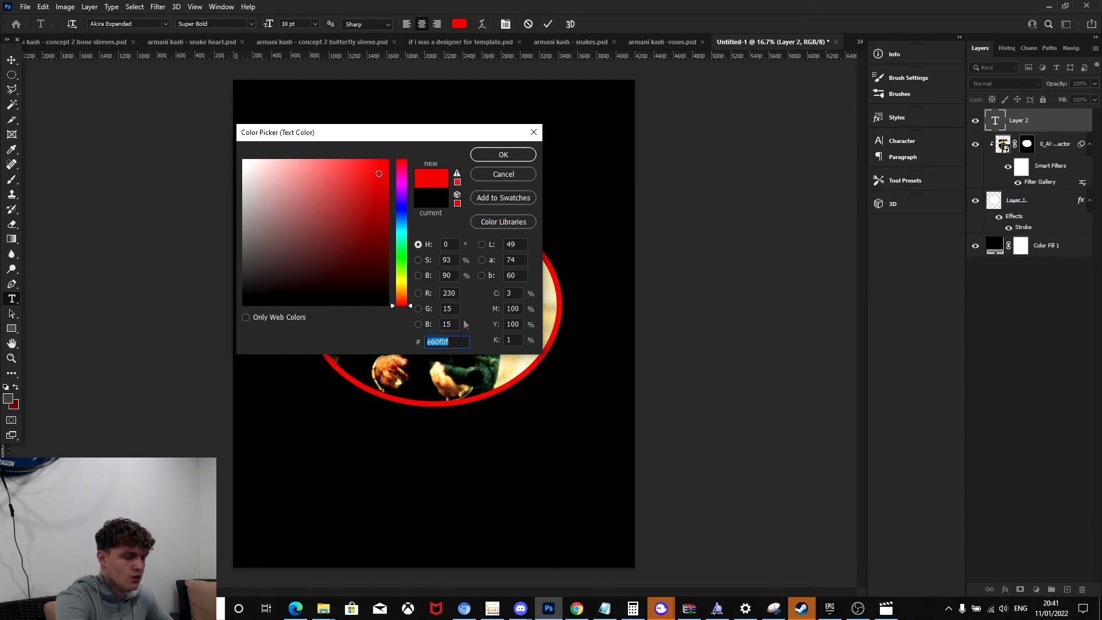
click(492, 155)
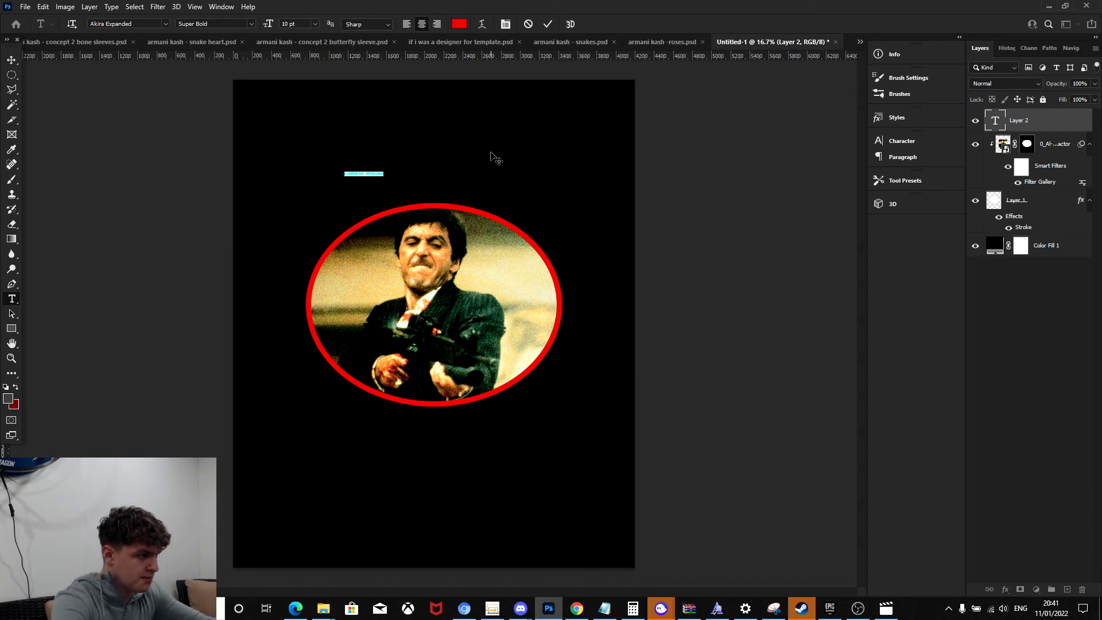
Enter the text SCARAFEC in capitals above the ellipse and commit it.
key(Caps_Lock)
text(SCA)
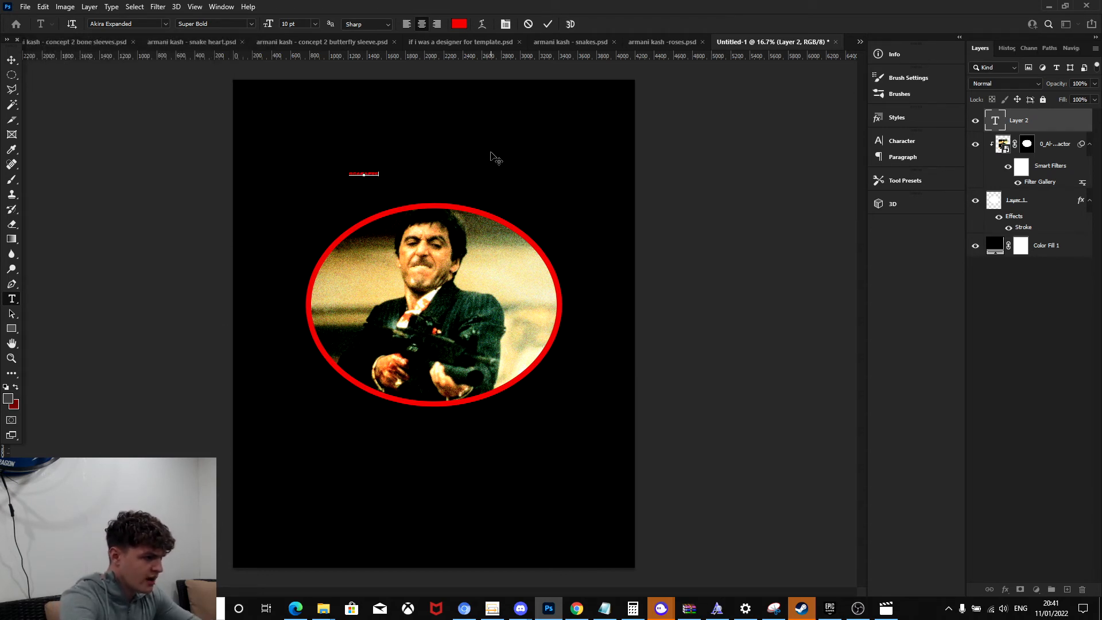
text(RAFEC)
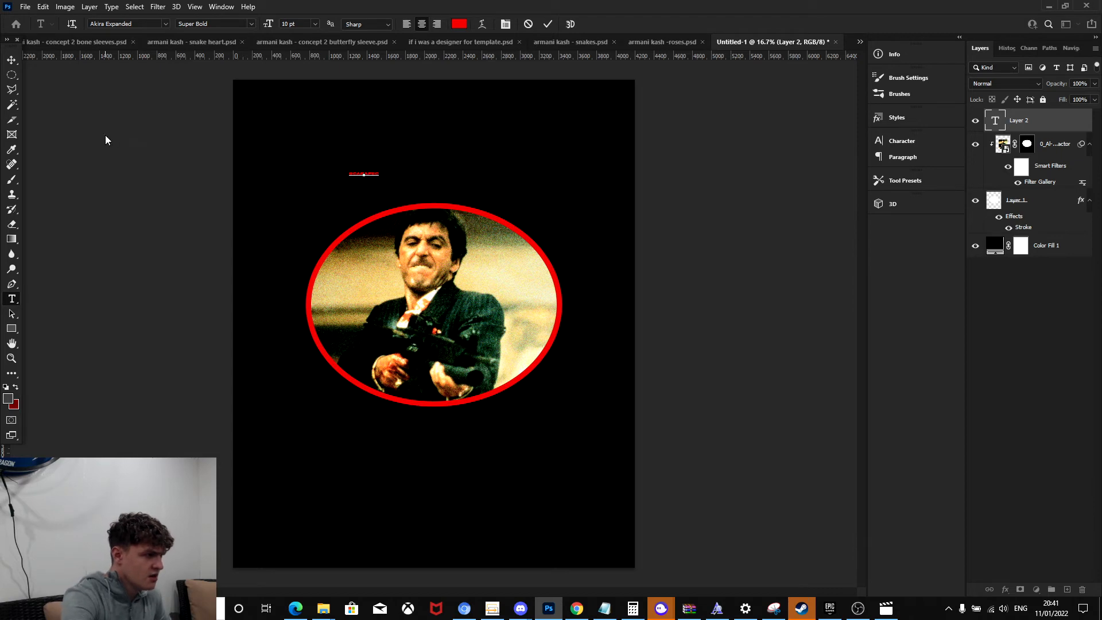
click(10, 61)
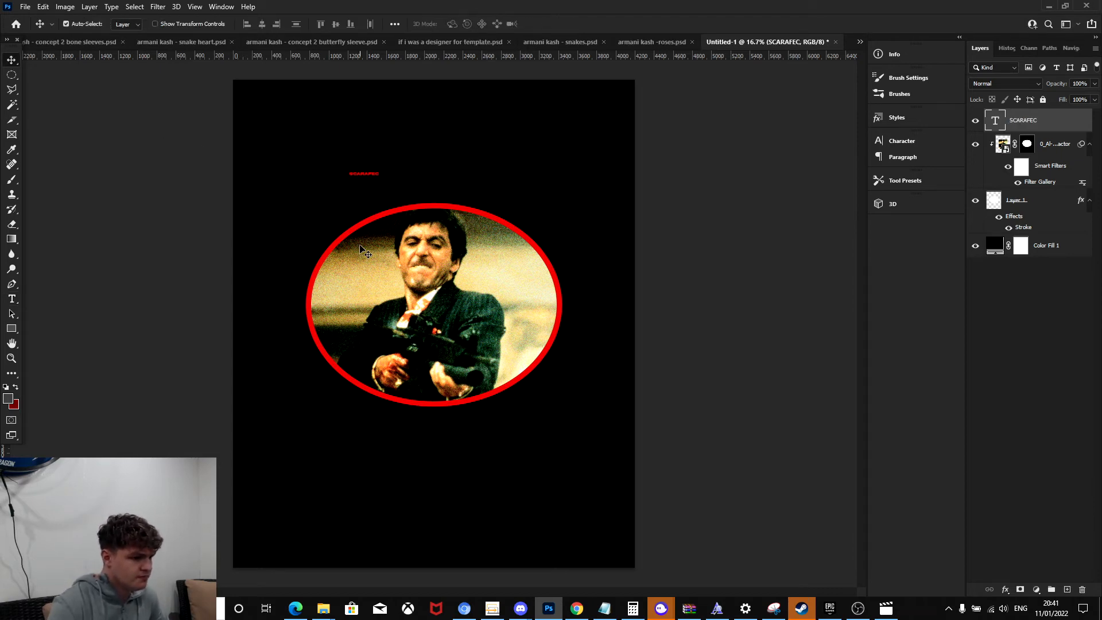
key(ctrl+plus)
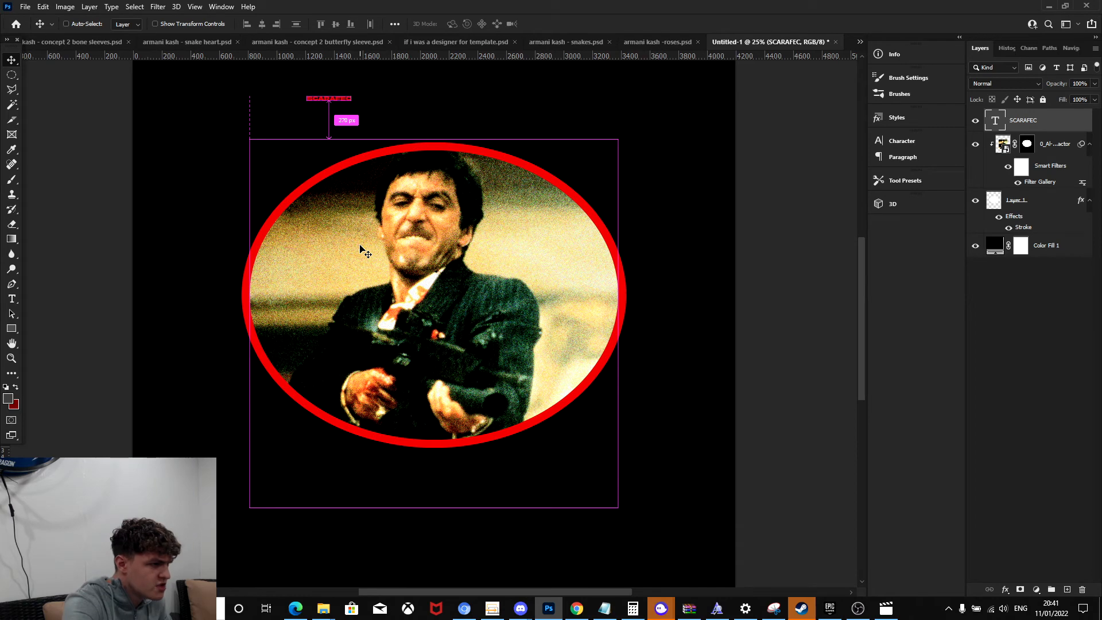
key(ctrl+minus)
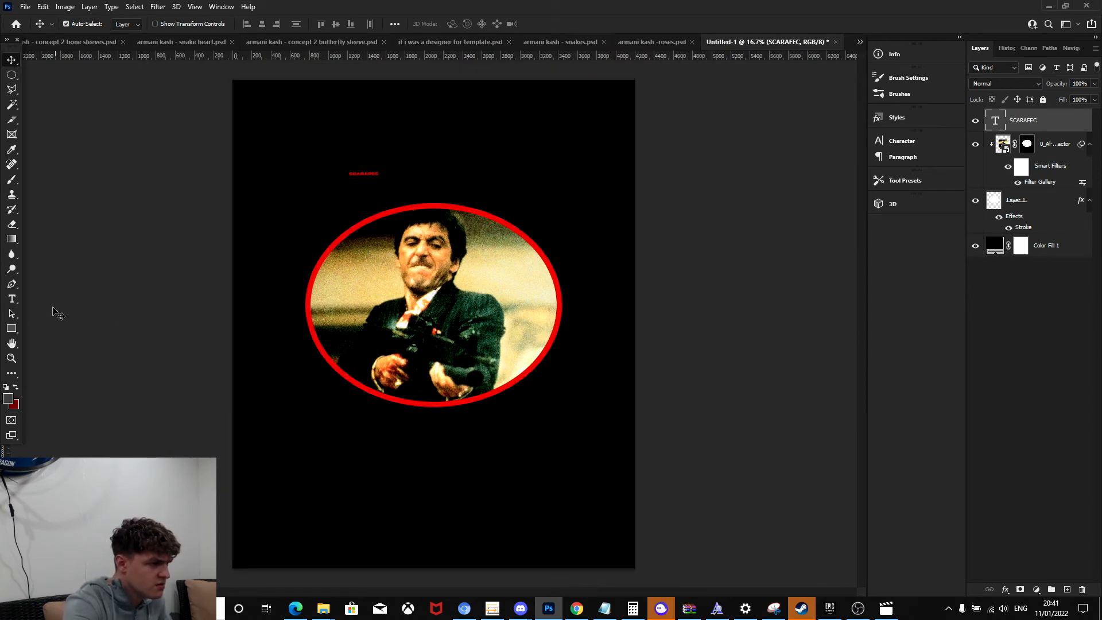
Correct the red title text above the ellipse to read SCARFACE and commit it.
click(12, 298)
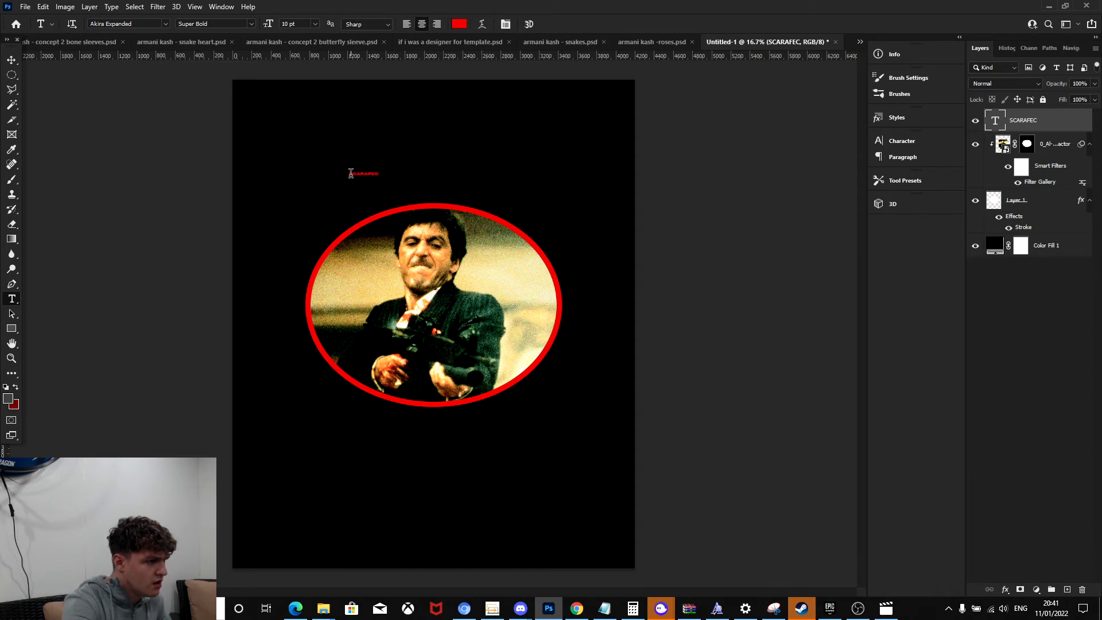
drag(350, 174, 429, 173)
key(BackSpace)
text(SC)
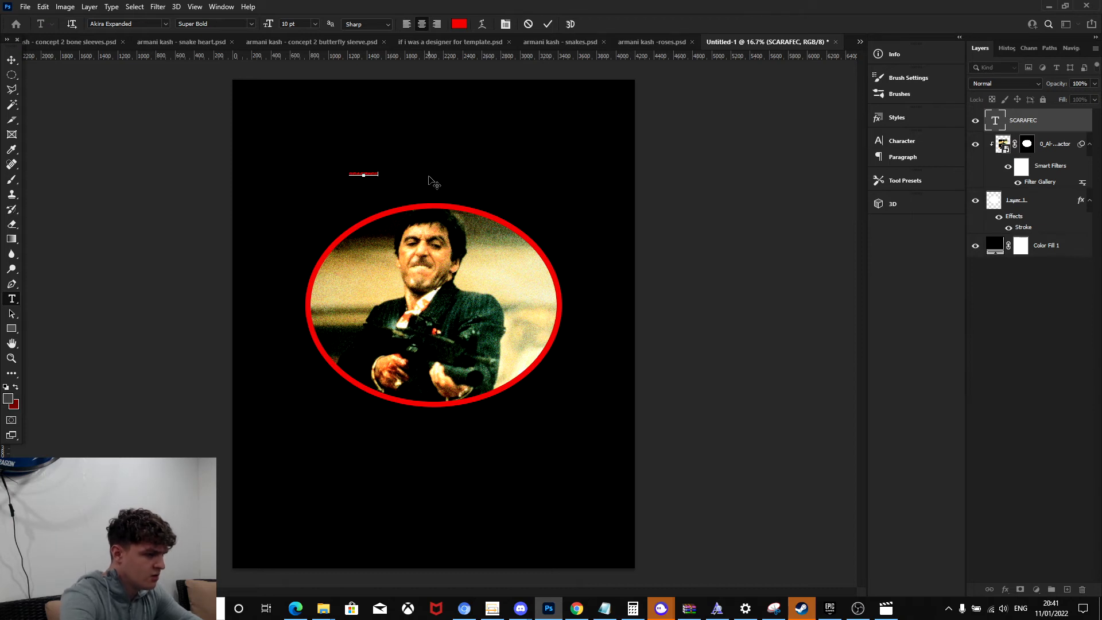
click(10, 59)
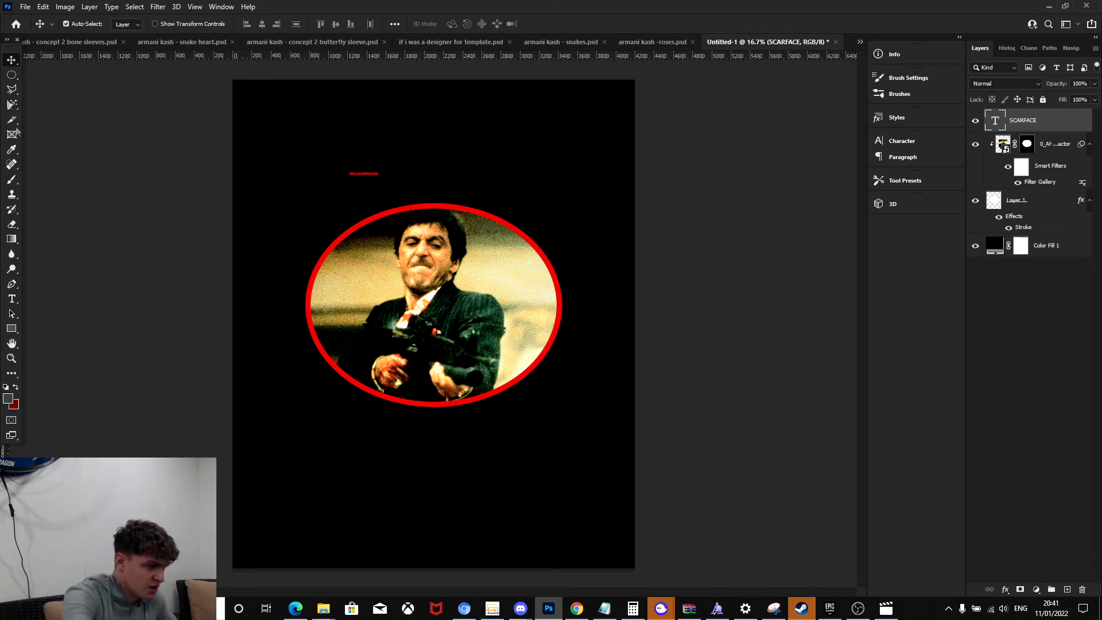
Set the SCARFACE title to 72 pt in the OPTILancy font and commit the text.
click(12, 303)
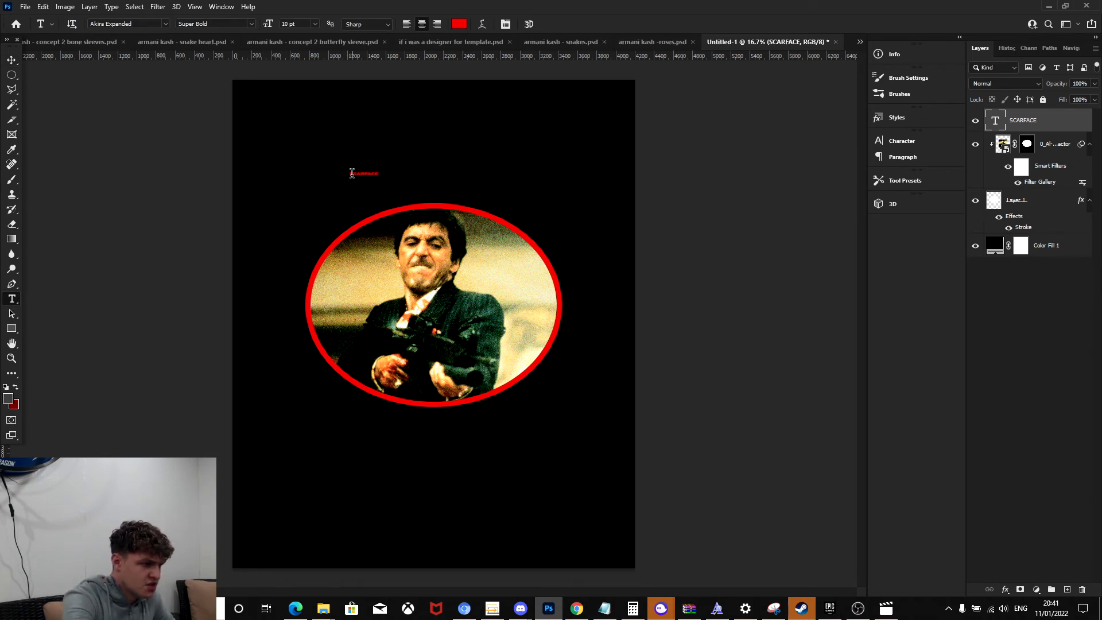
drag(352, 173, 409, 183)
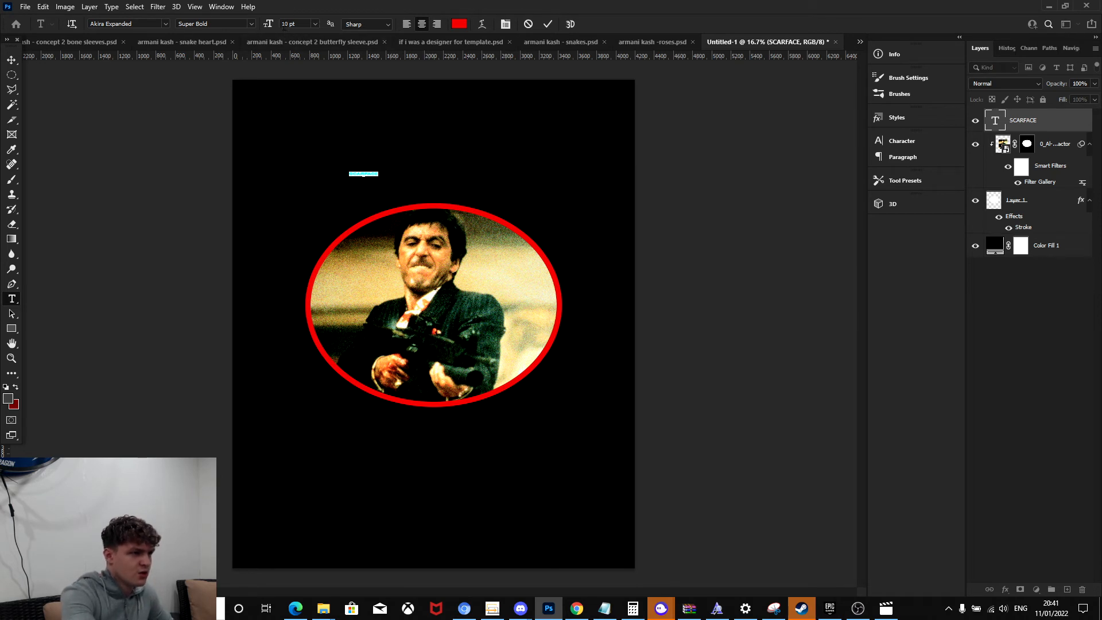
click(316, 23)
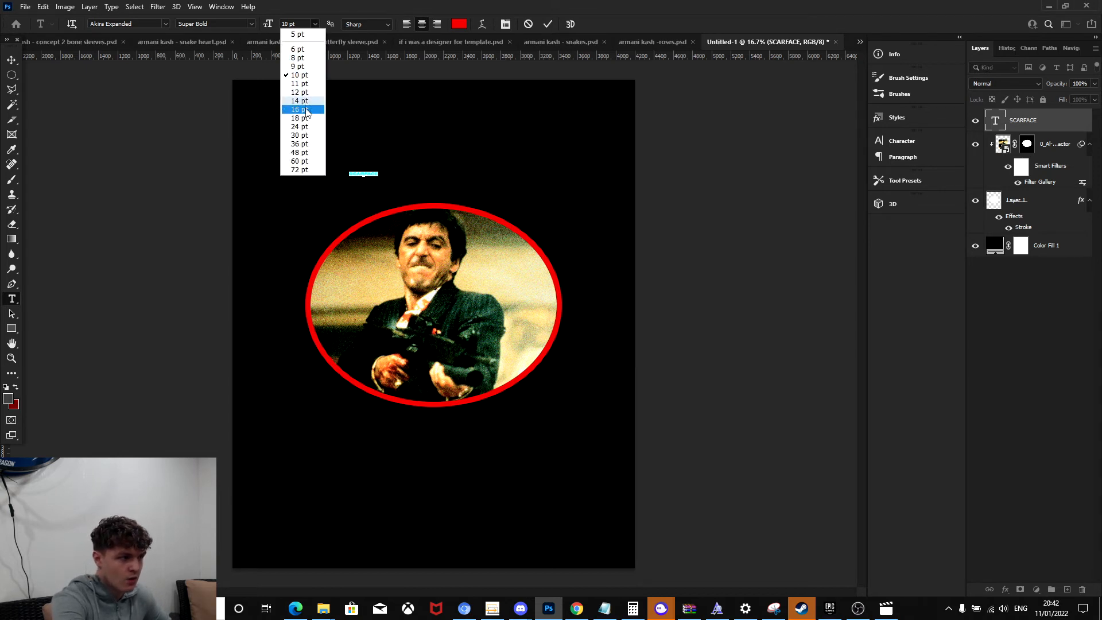
click(315, 169)
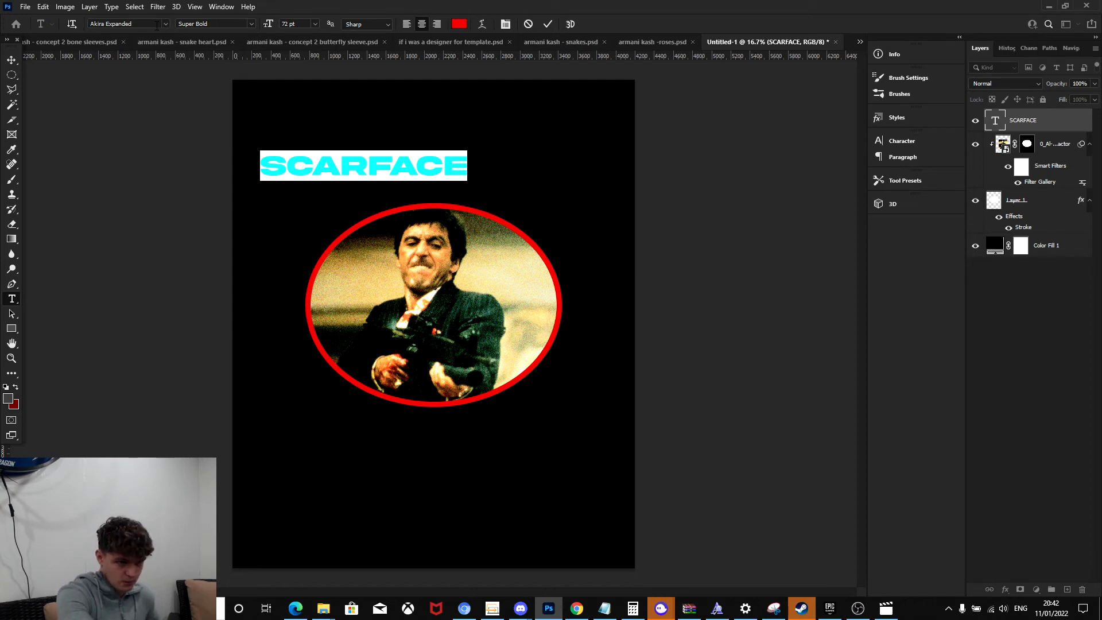
click(156, 25)
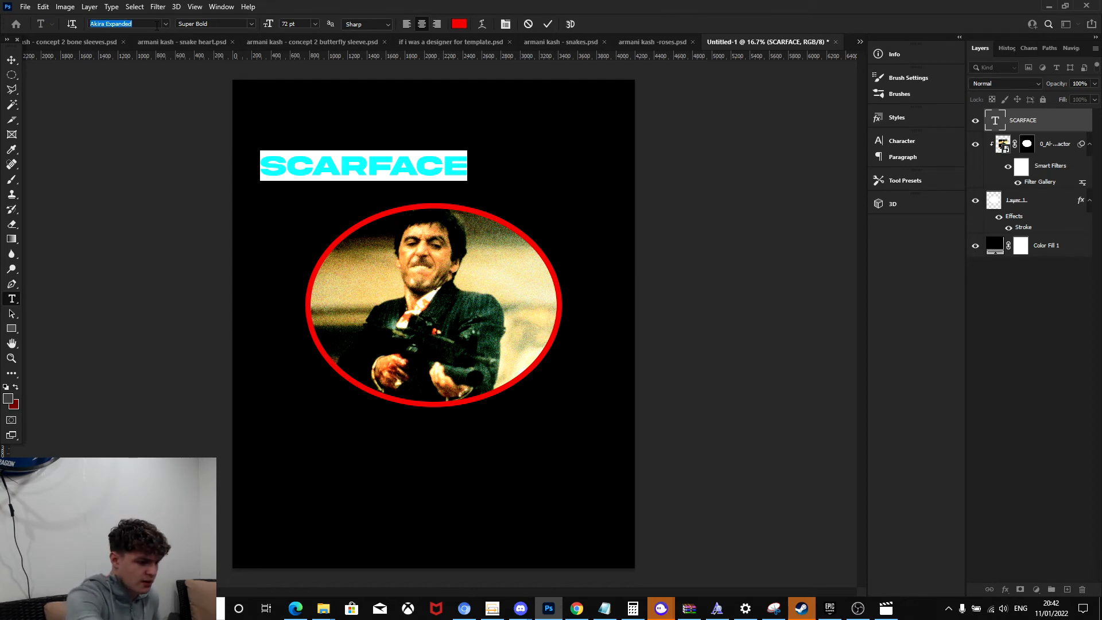
text(OPTILency)
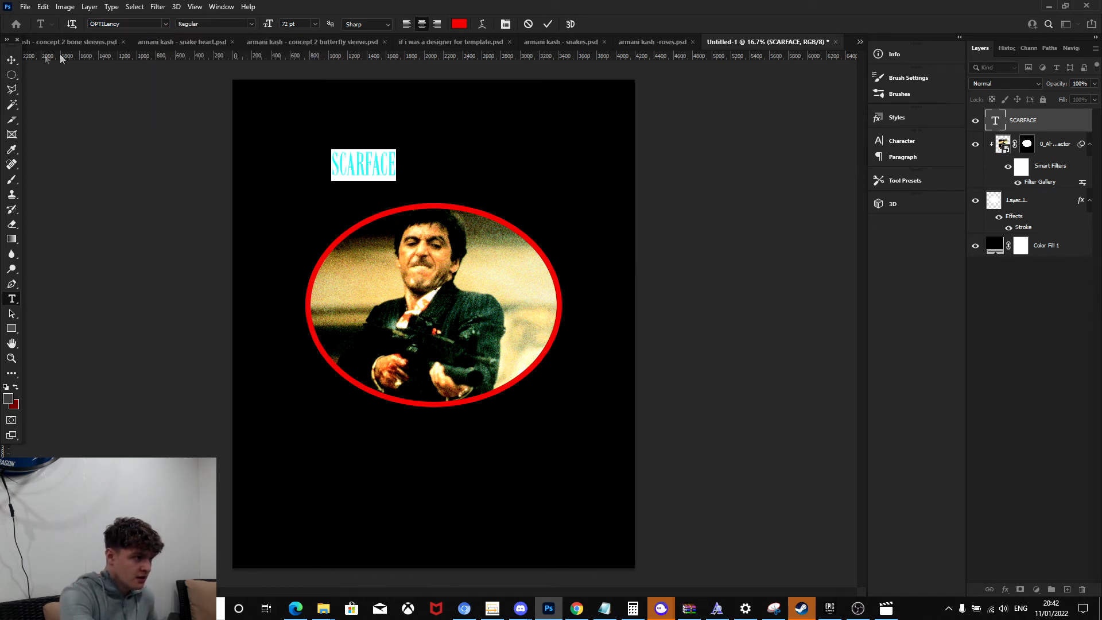
click(11, 60)
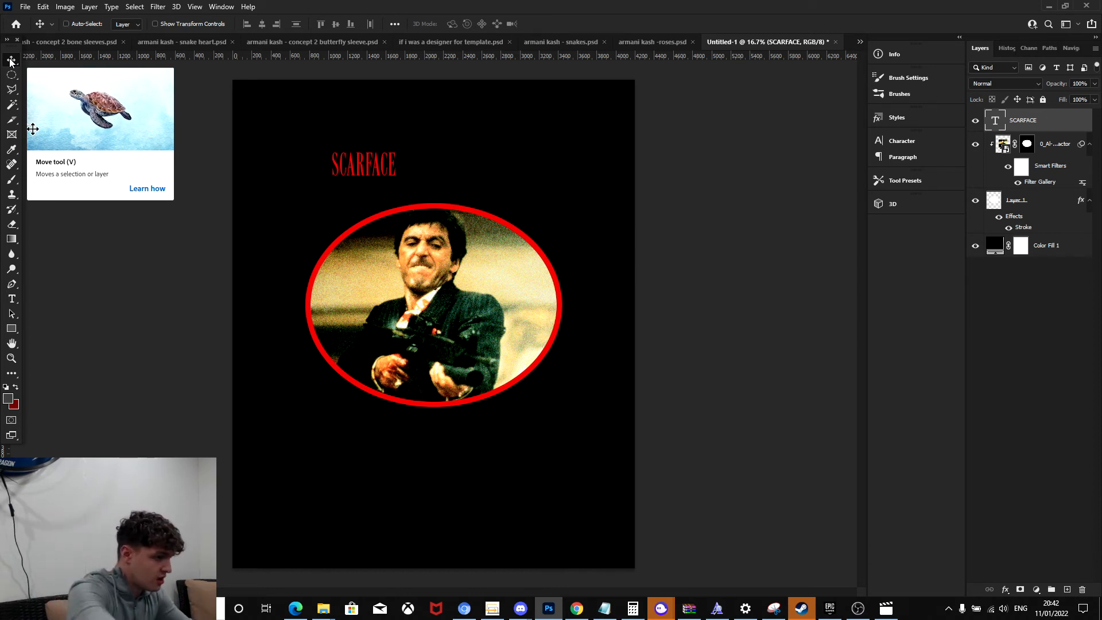
Scale the SCARFACE title up proportionally to about 241% and centre it horizontally above the ellipse.
key(ctrl+t)
drag(375, 172, 551, 173)
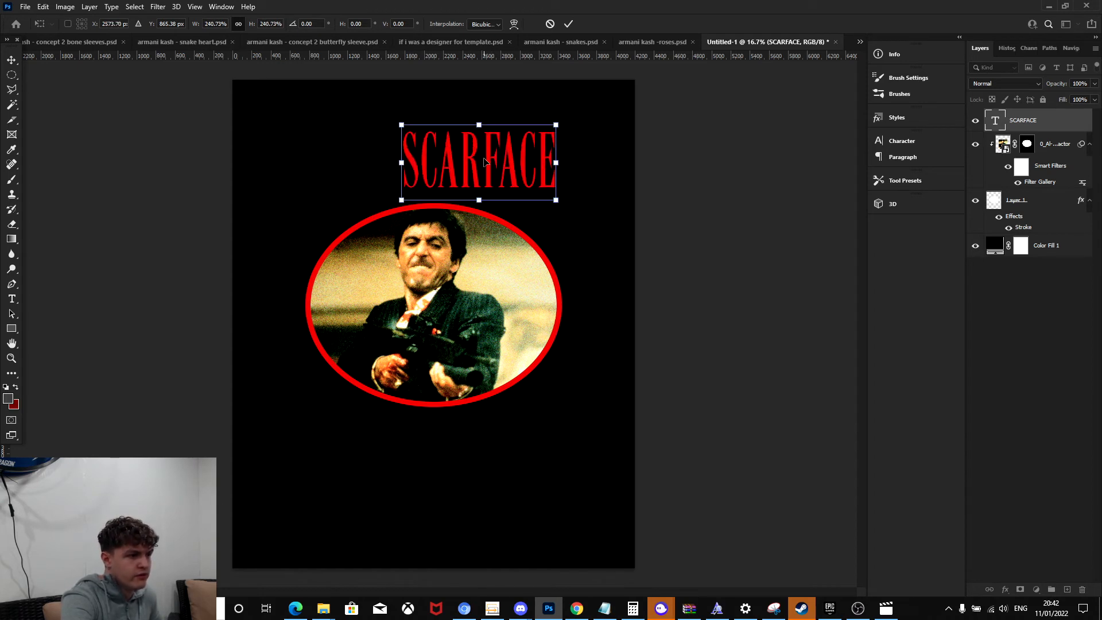
drag(484, 162, 436, 163)
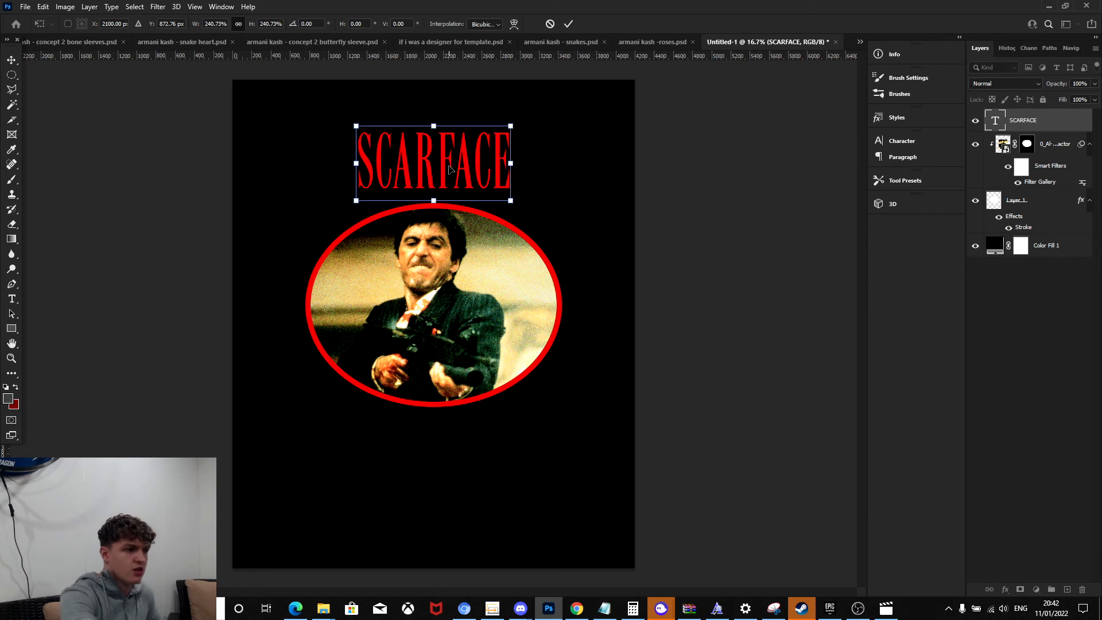
key(Return)
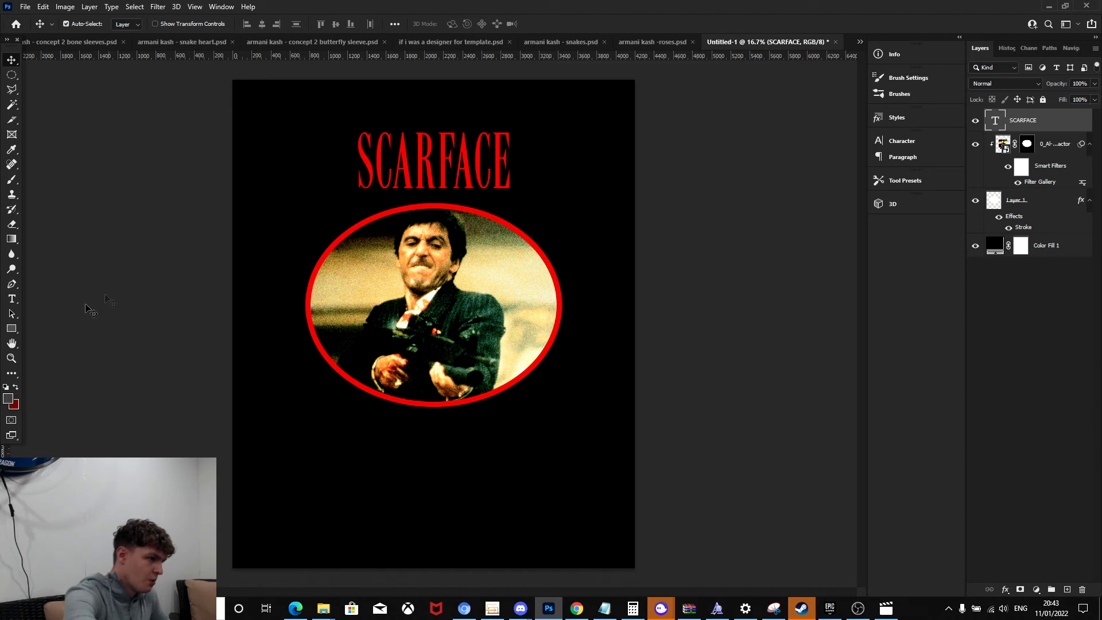
Warp the SCARFACE title with a horizontal Arc at +39% bend and move it down close to the ellipse's upper edge.
click(7, 301)
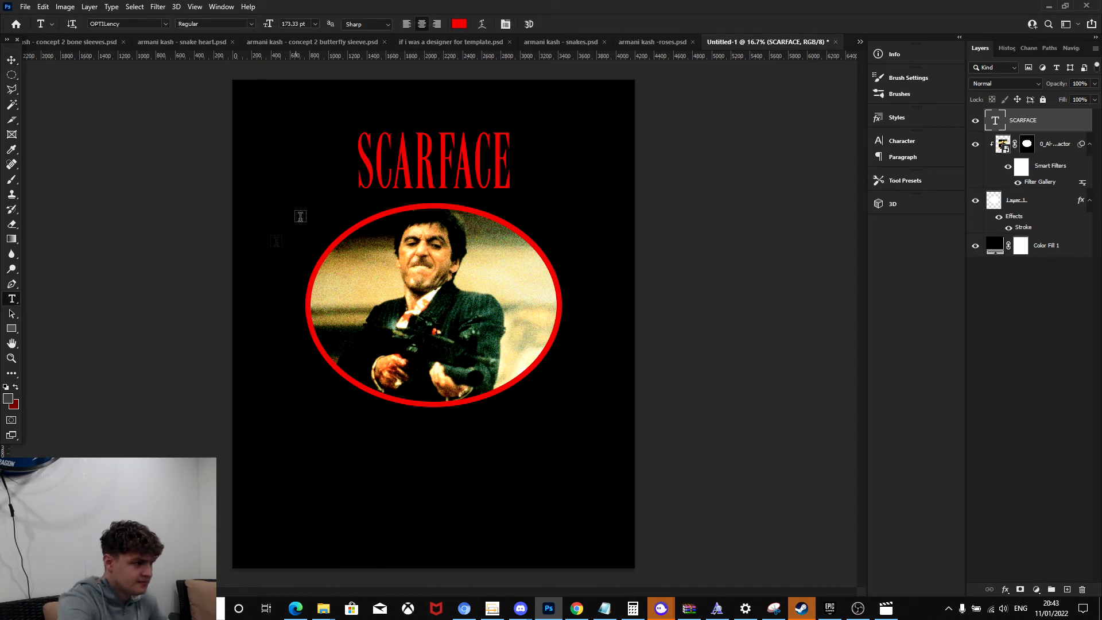
drag(364, 158, 583, 184)
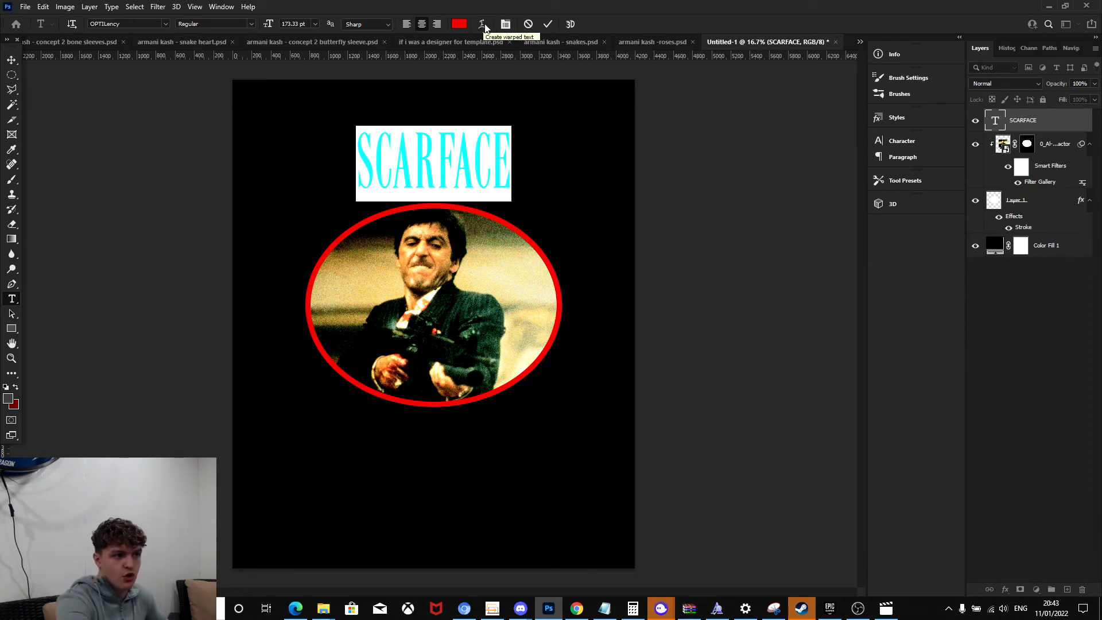
click(483, 25)
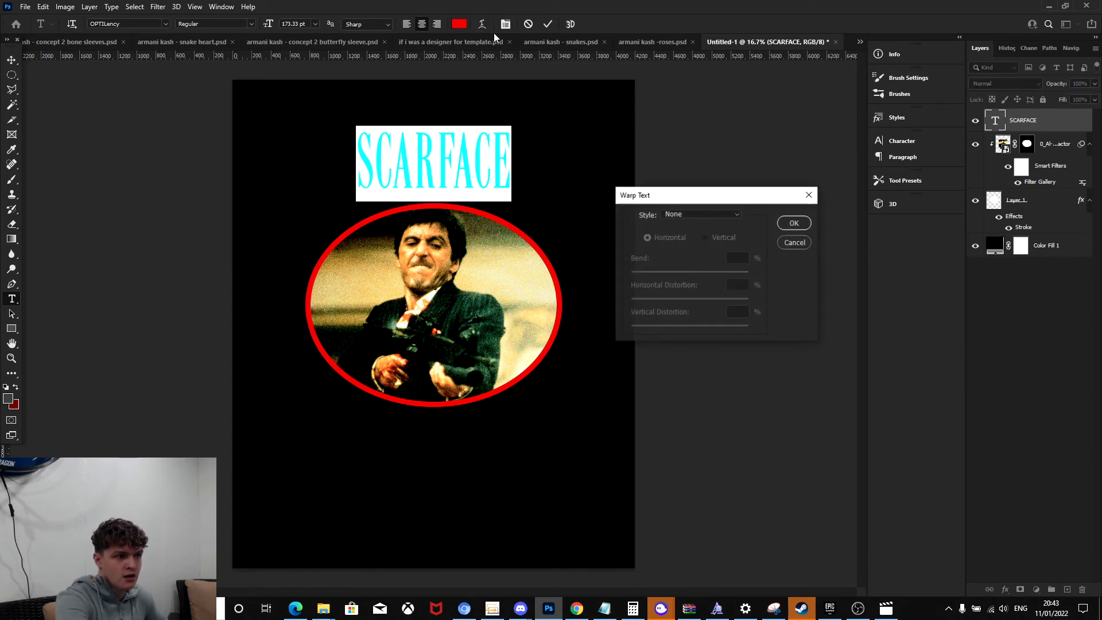
click(708, 216)
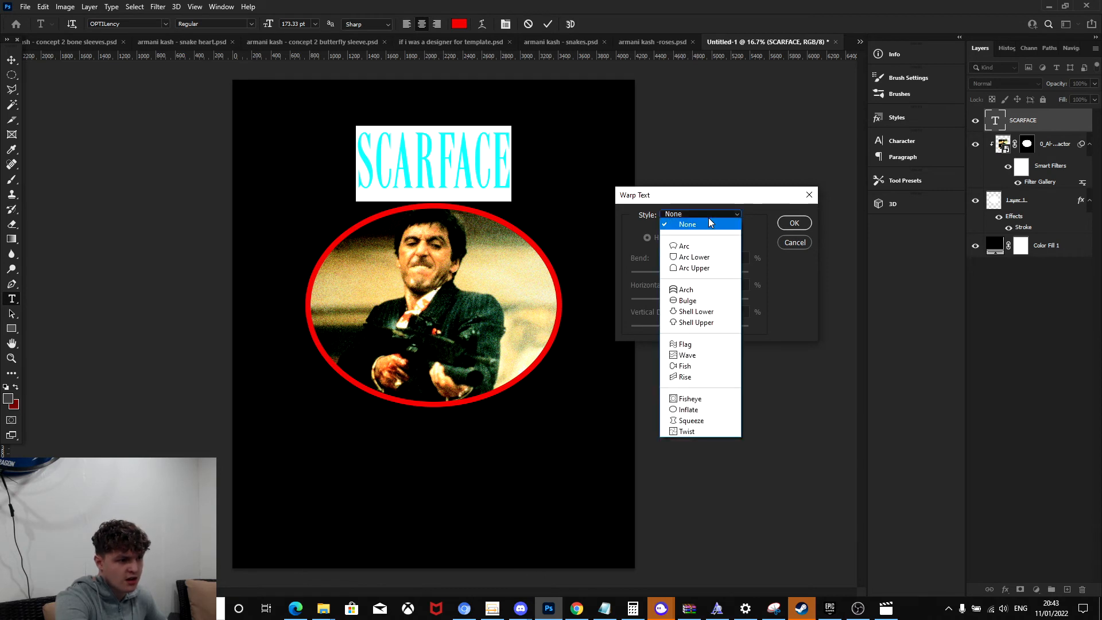
click(710, 246)
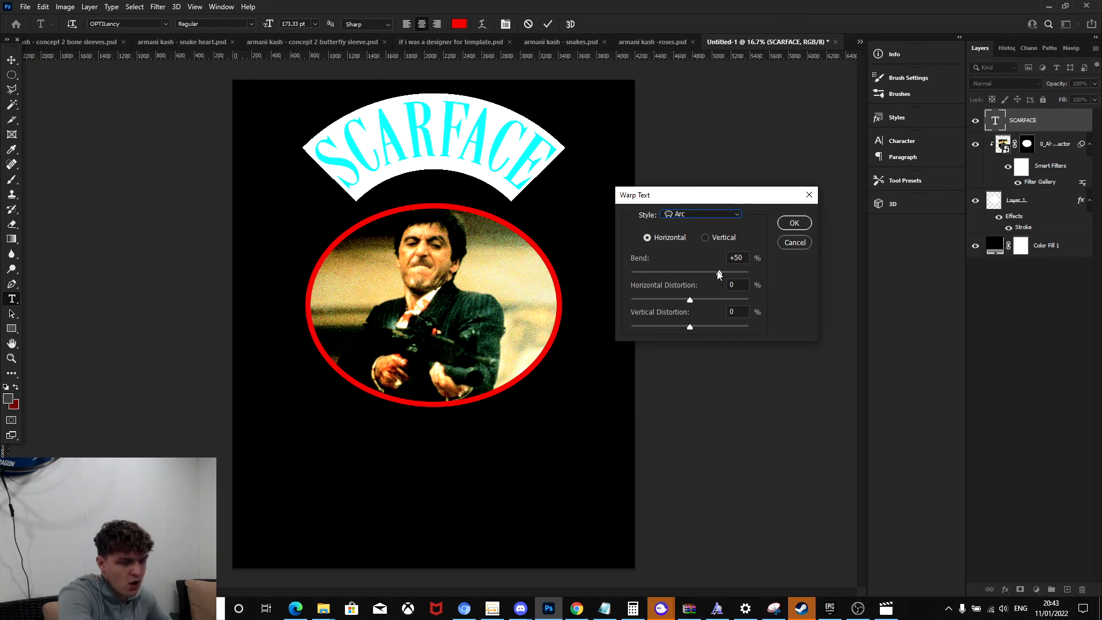
mouse_move(722, 272)
mouse_down()
mouse_move(666, 277)
mouse_move(712, 275)
mouse_up()
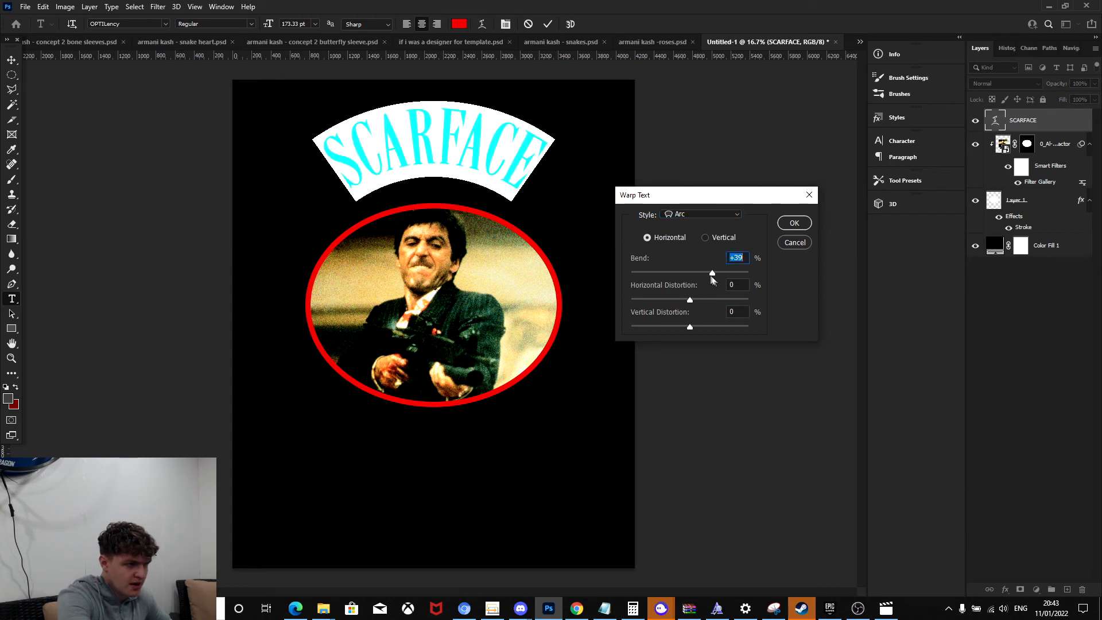
click(792, 223)
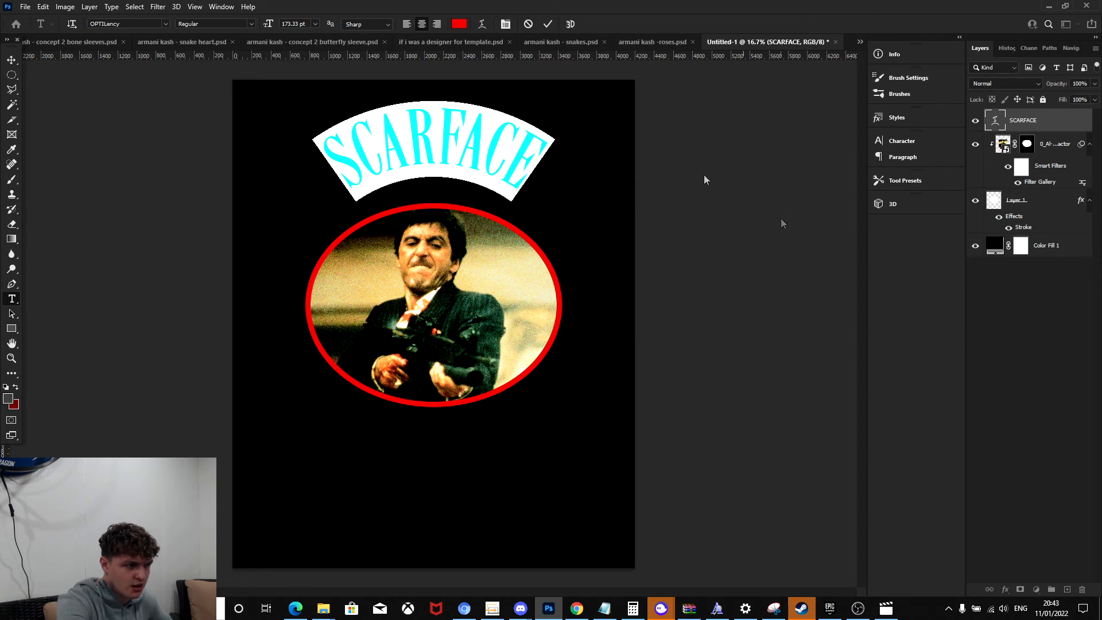
click(12, 60)
drag(443, 142, 446, 175)
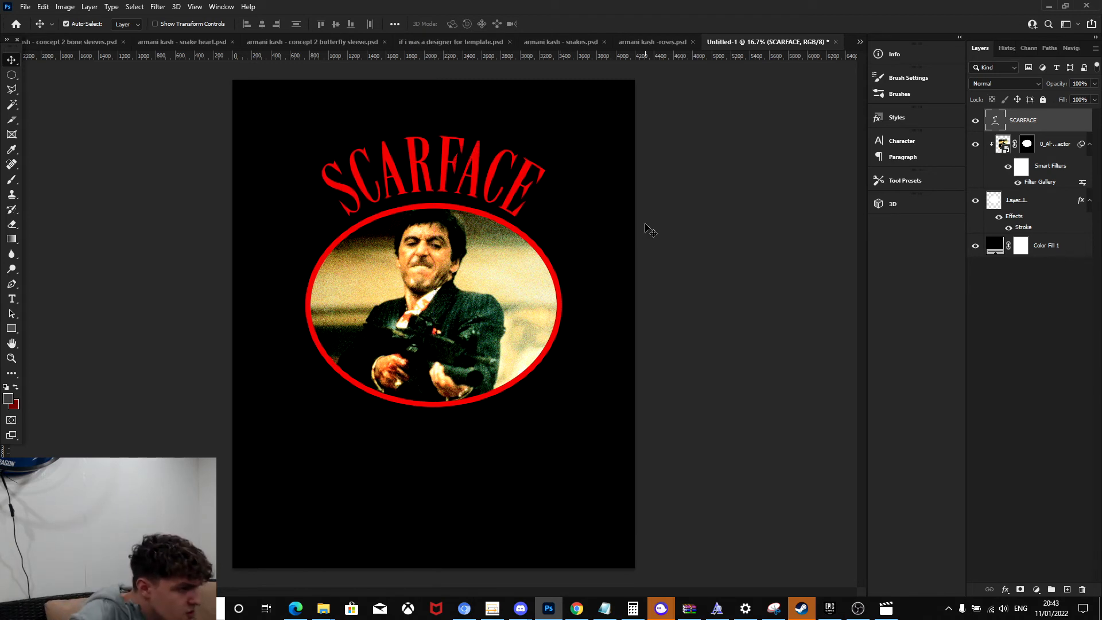
click(11, 299)
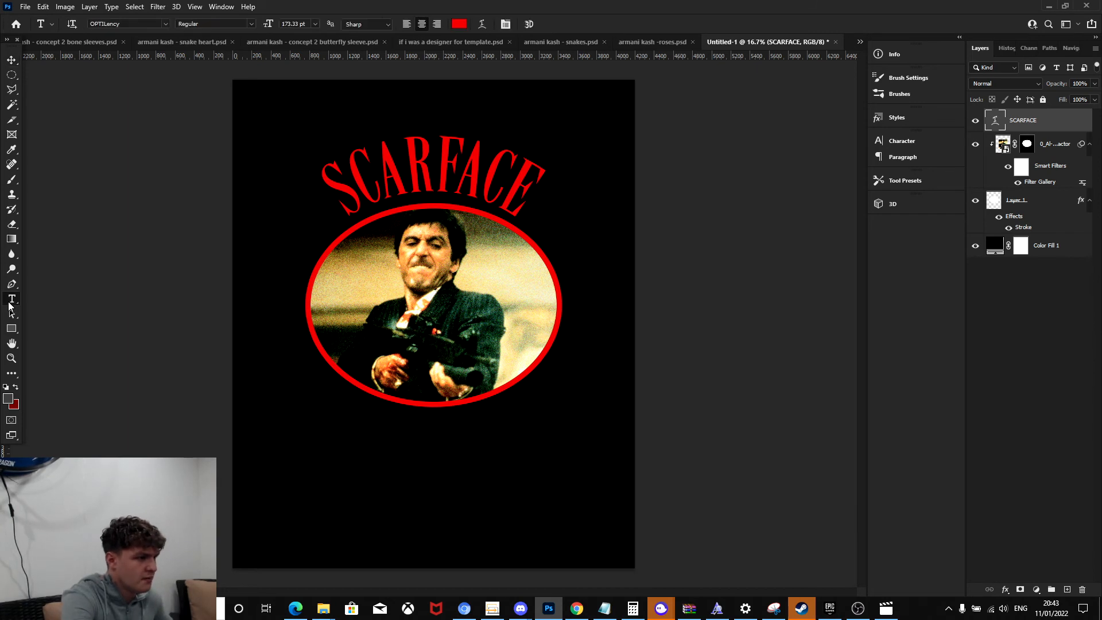
click(314, 201)
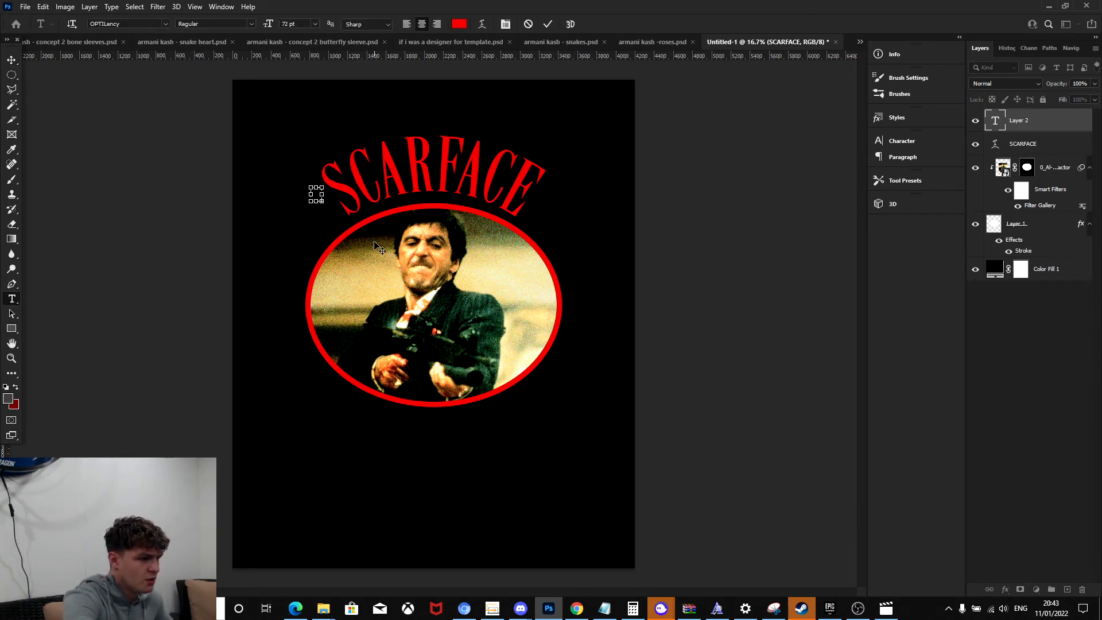
click(12, 60)
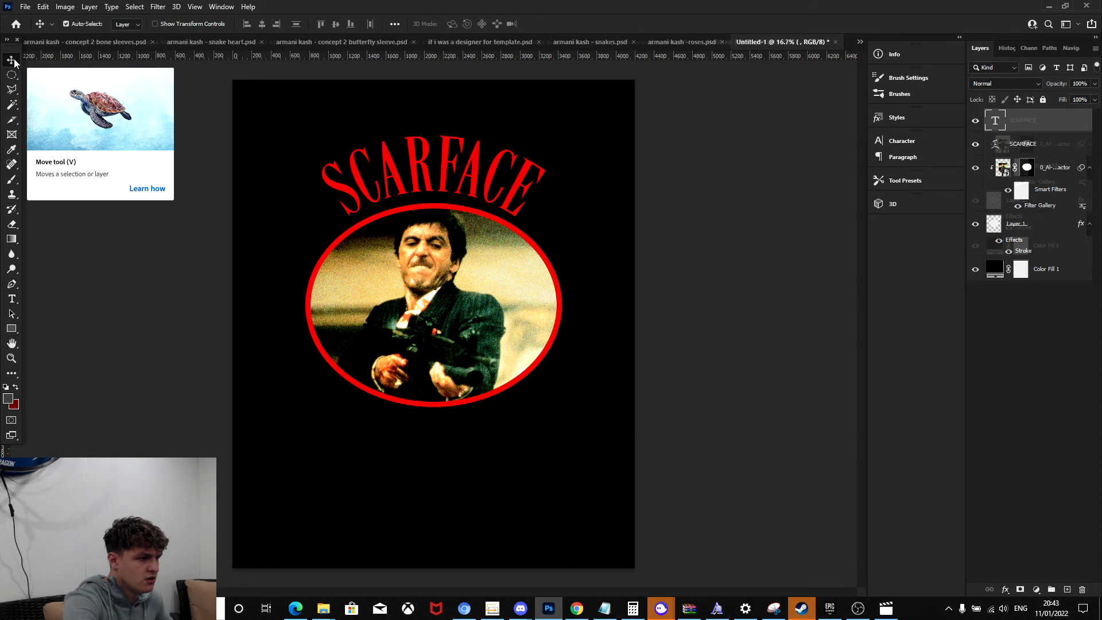
Review the warp settings of the arched SCARFACE title and close them without altering the values.
click(12, 298)
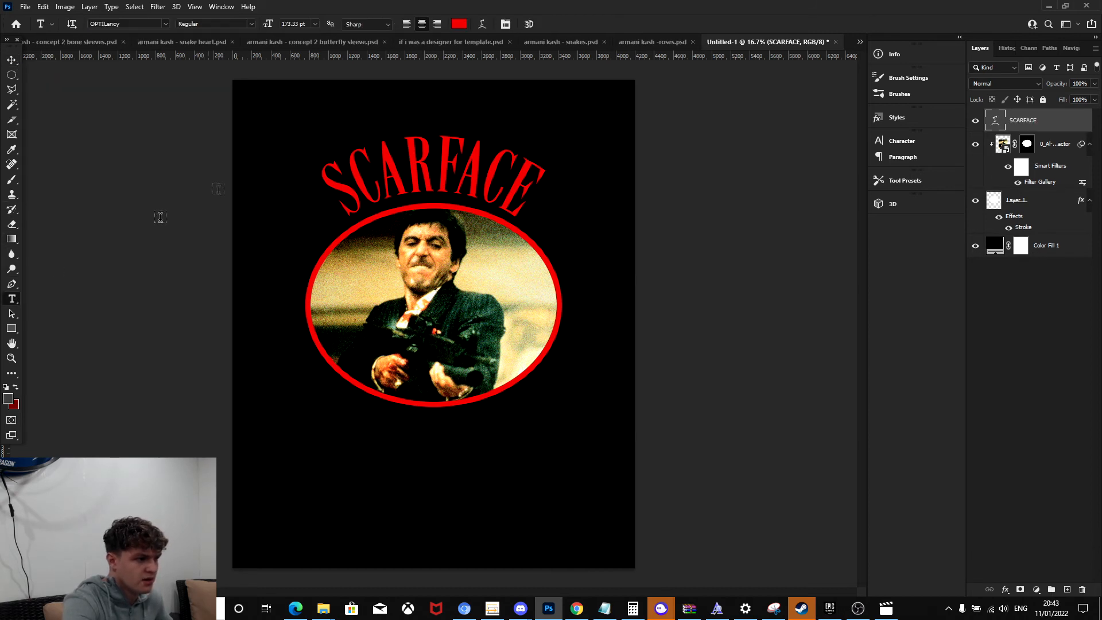
drag(341, 193, 591, 191)
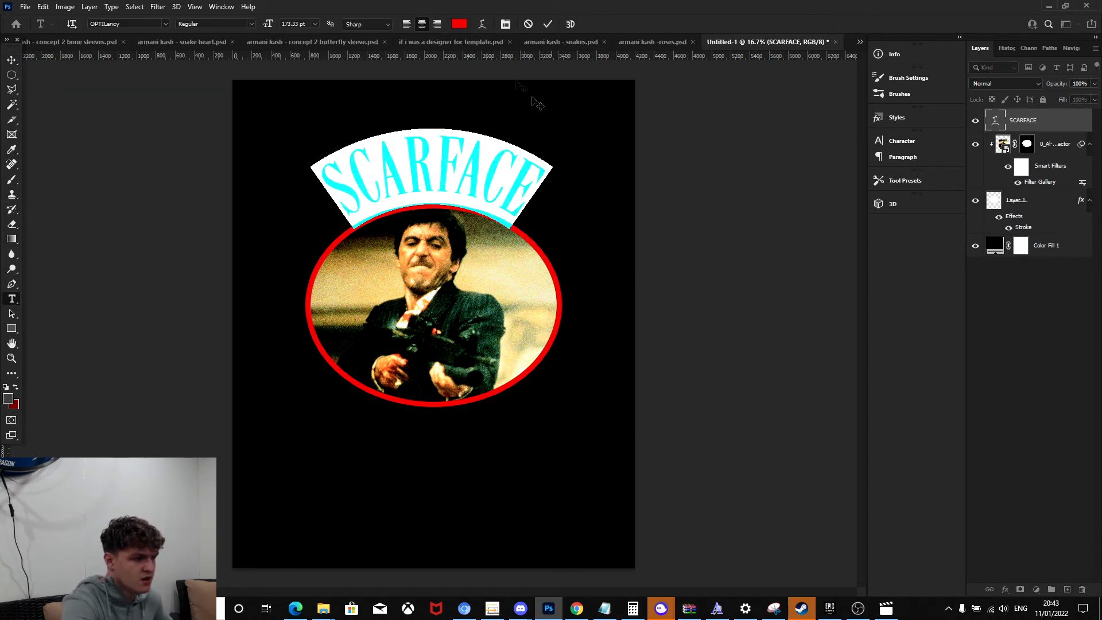
click(484, 24)
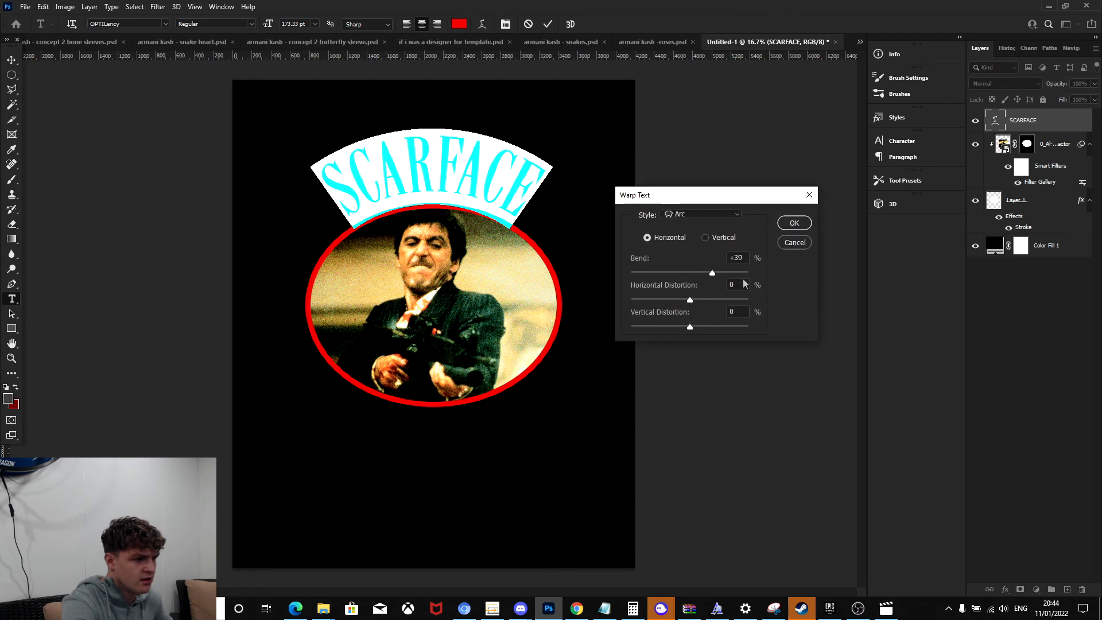
click(795, 222)
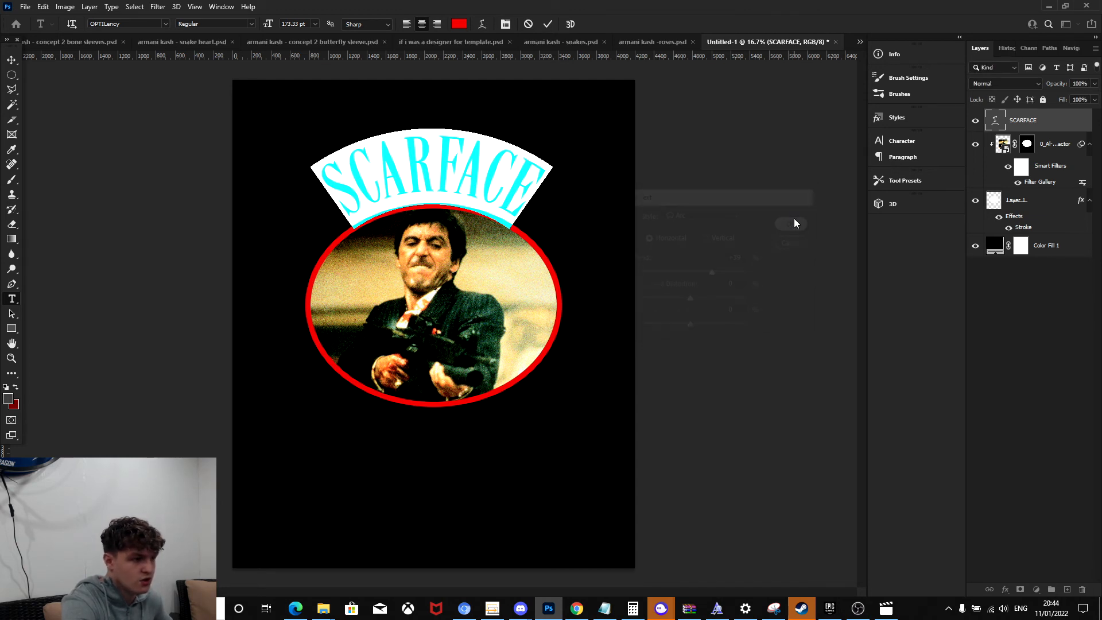
click(12, 60)
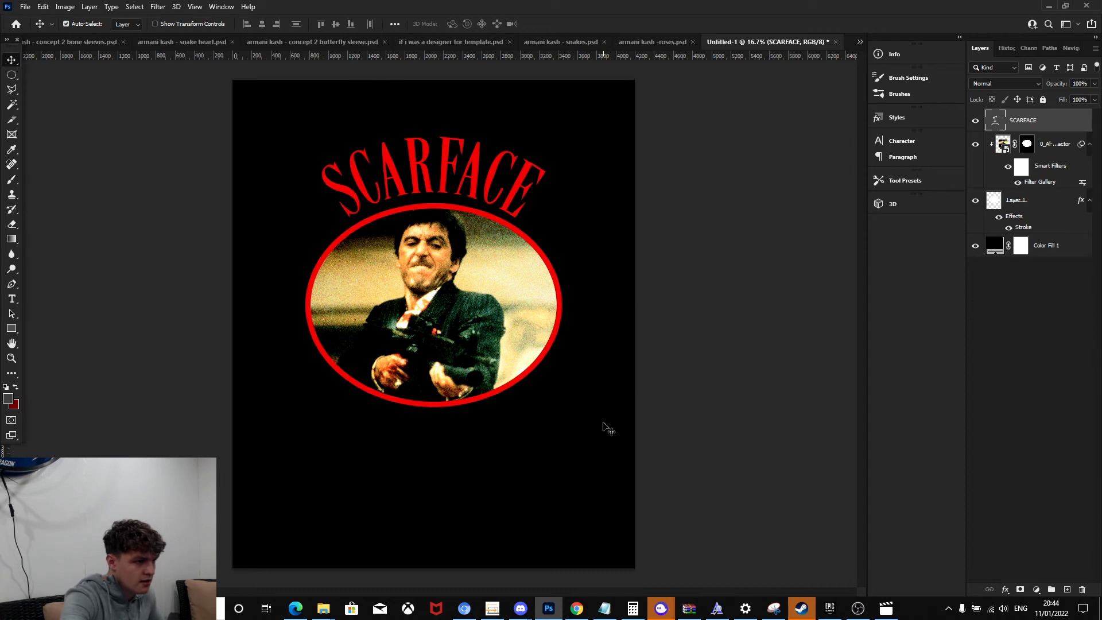
Enlarge the arched SCARFACE title slightly on both sides so it spans nearly the ellipse's full width.
key(ctrl+t)
drag(308, 170, 298, 171)
drag(553, 176, 562, 175)
key(Return)
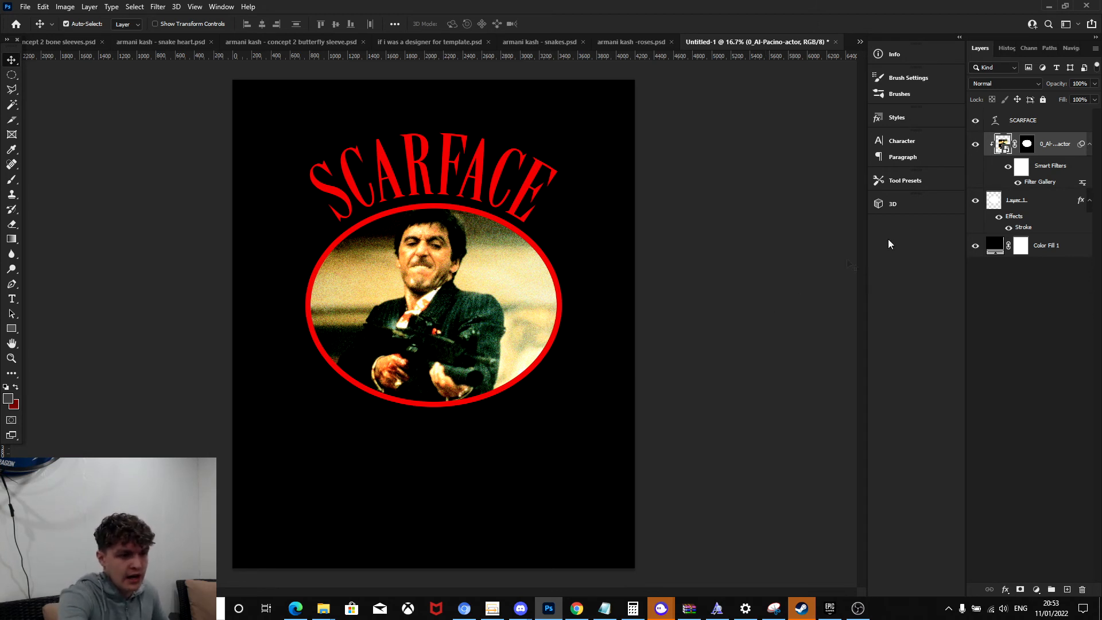
Hide the Color Fill 1 background layer and save the design as Untitled-1 in PNG format with large file size, replacing the existing file.
click(976, 247)
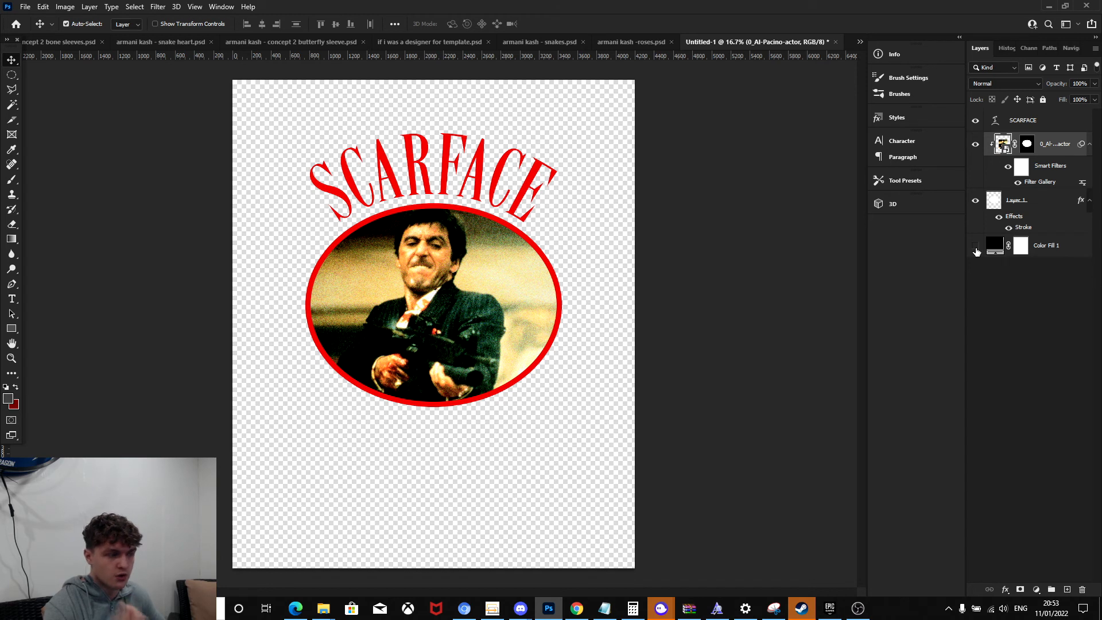
click(26, 7)
click(48, 146)
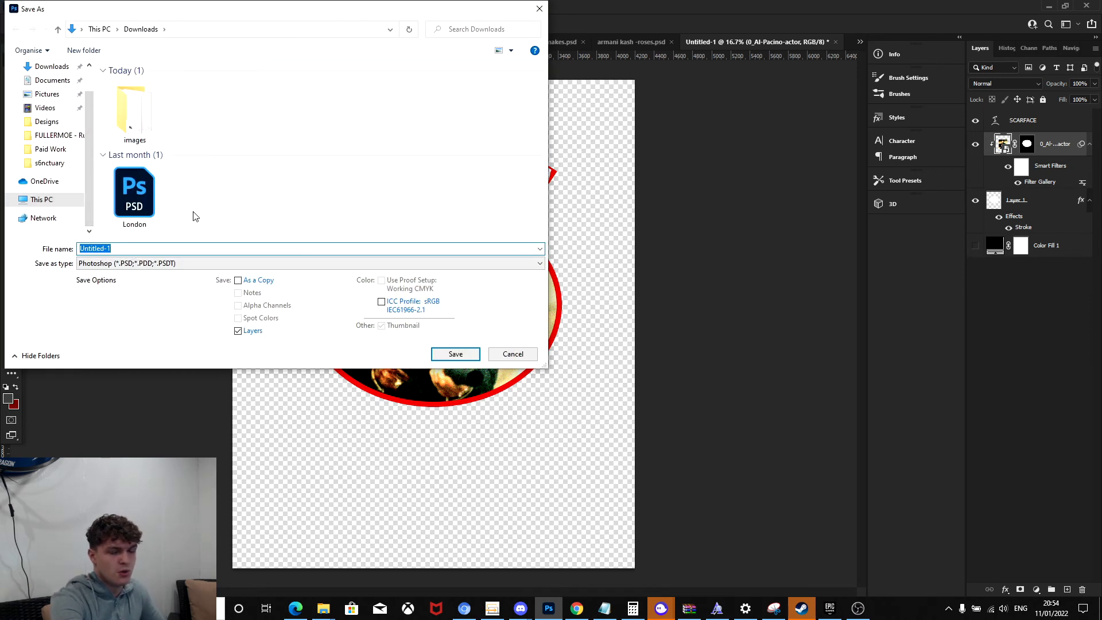
click(130, 266)
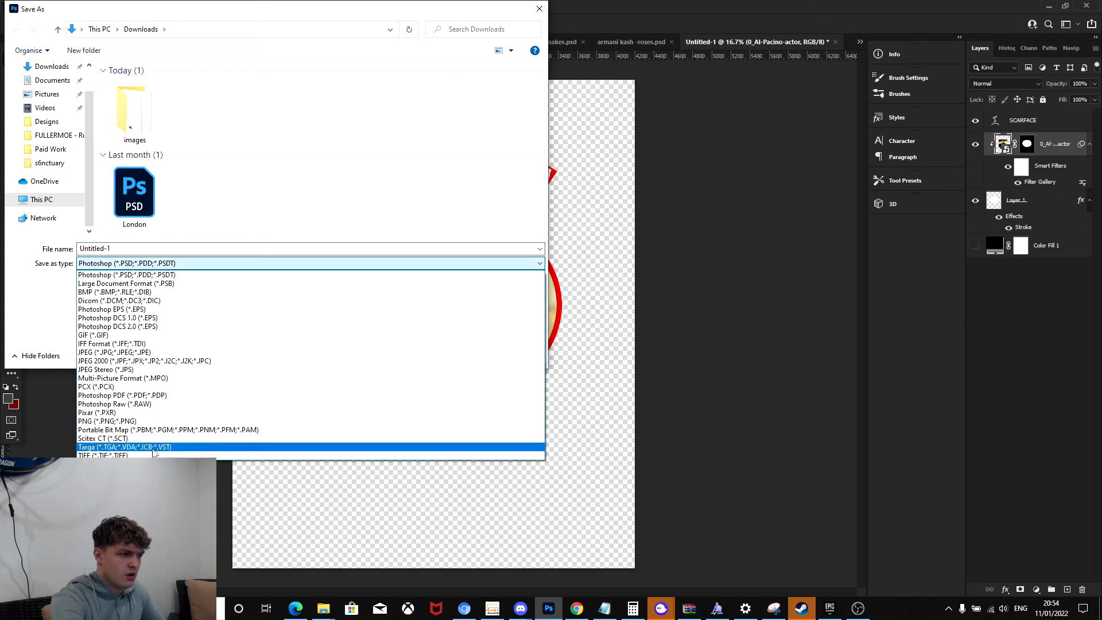
click(137, 422)
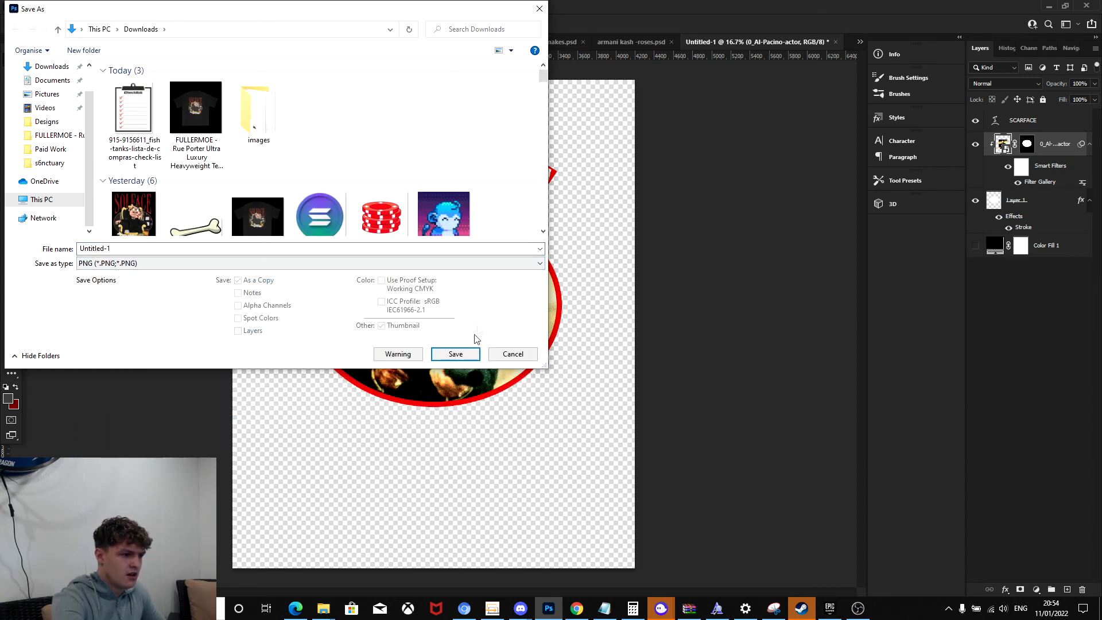
click(470, 358)
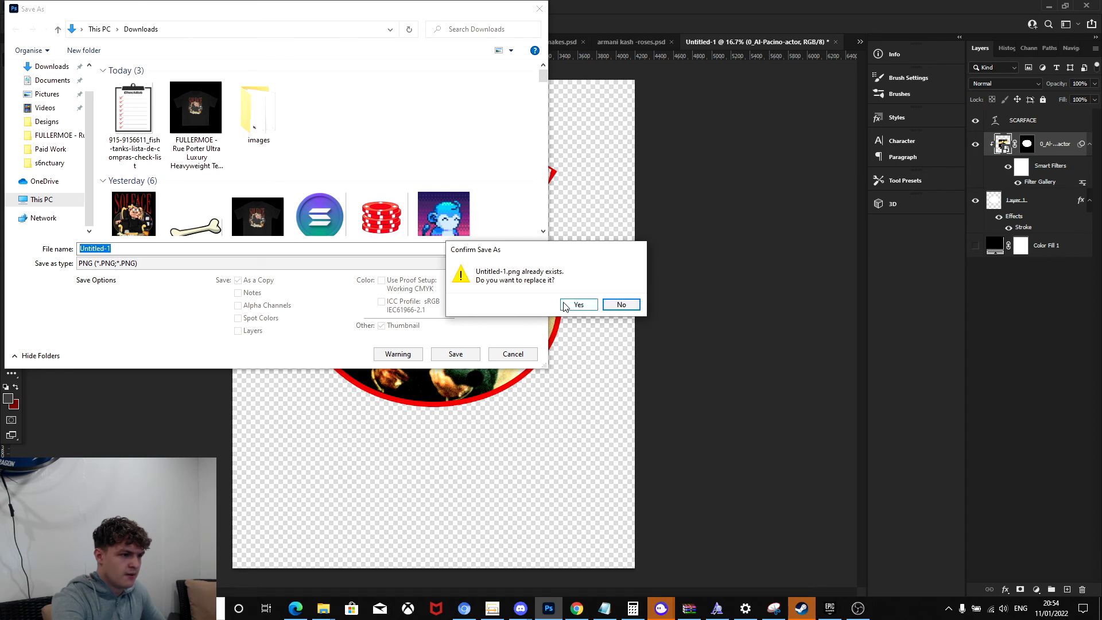
click(564, 306)
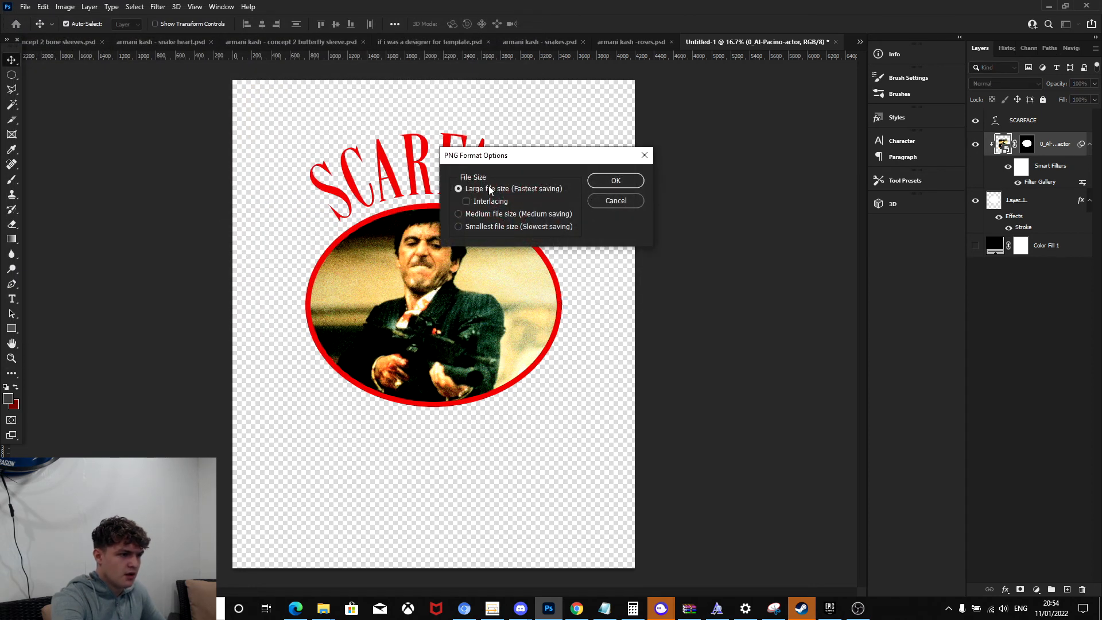
click(607, 181)
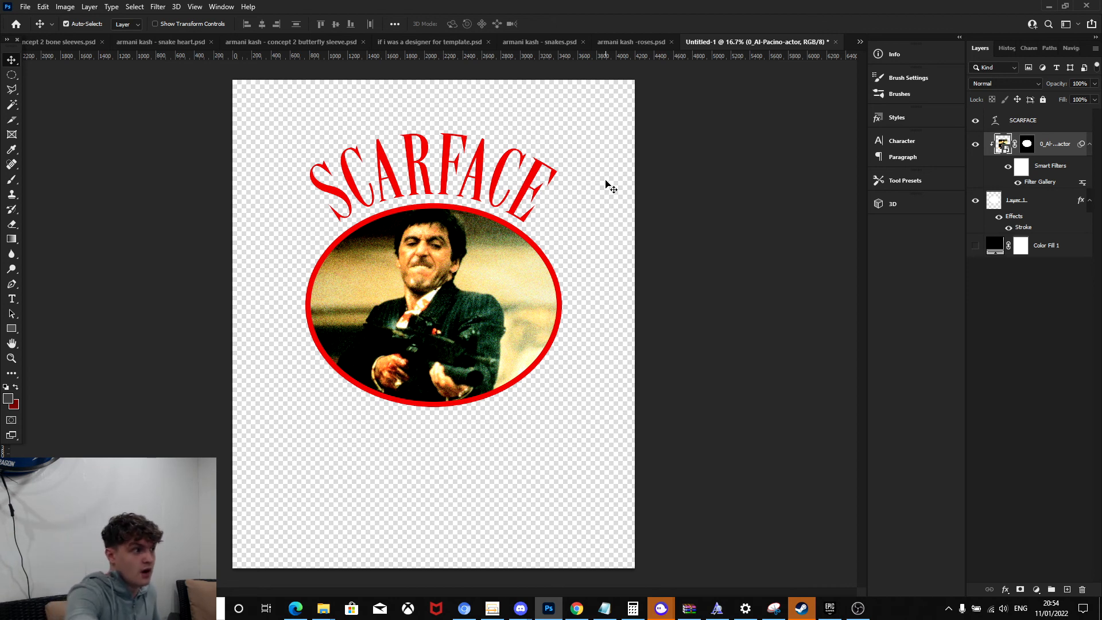
Open the FULLERMOE Rue Porter Ultra Luxury Heavyweight Tee (Front) mockup and hide its solface (front) design layer.
click(25, 7)
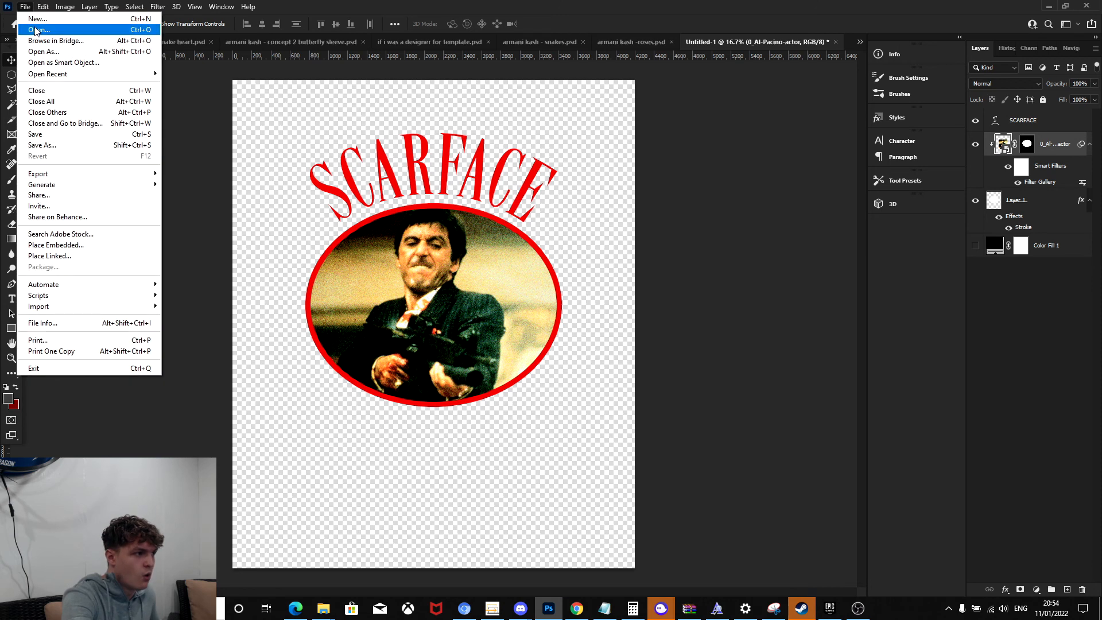
click(36, 31)
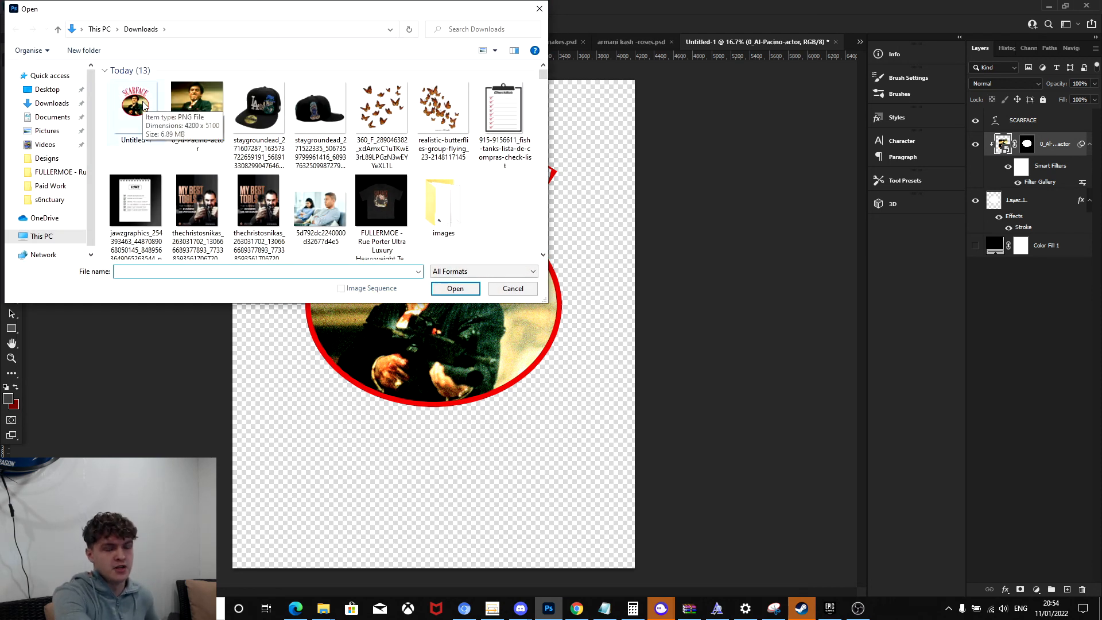
click(63, 172)
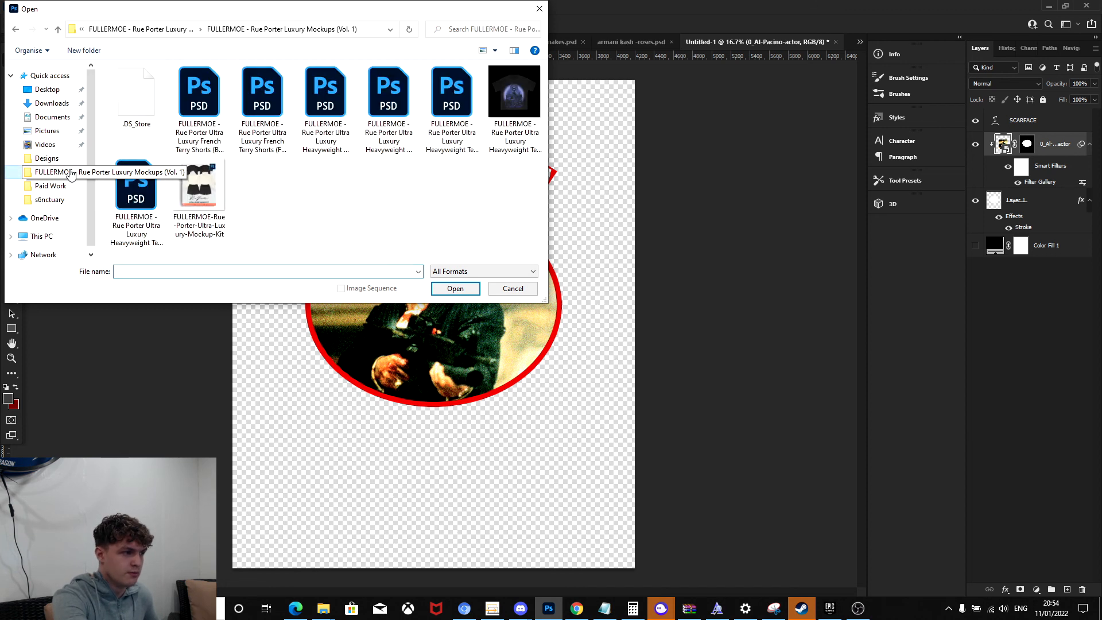
double_click(138, 187)
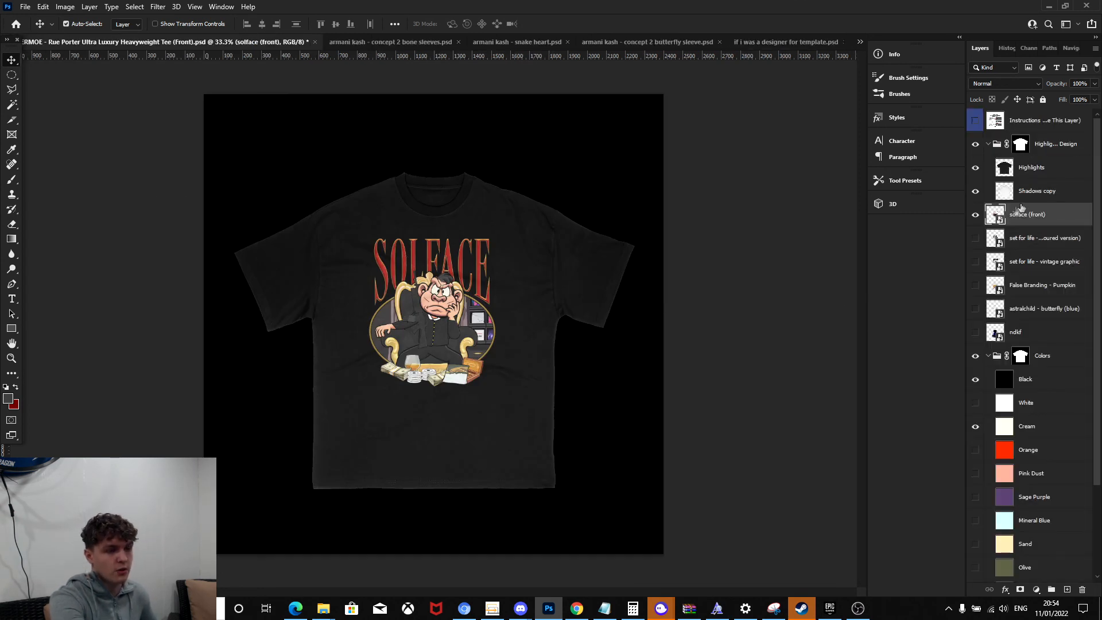
click(976, 219)
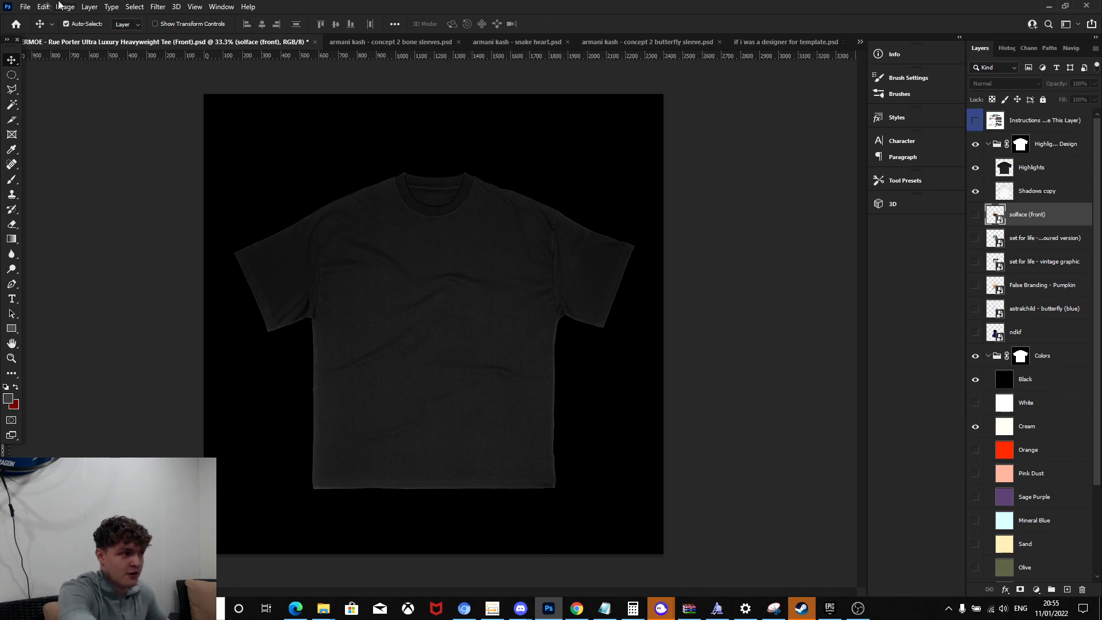
Place the Untitled-1 PNG from Downloads as an embedded image, scaled to about 21.6% and centred on the shirt's chest.
click(26, 8)
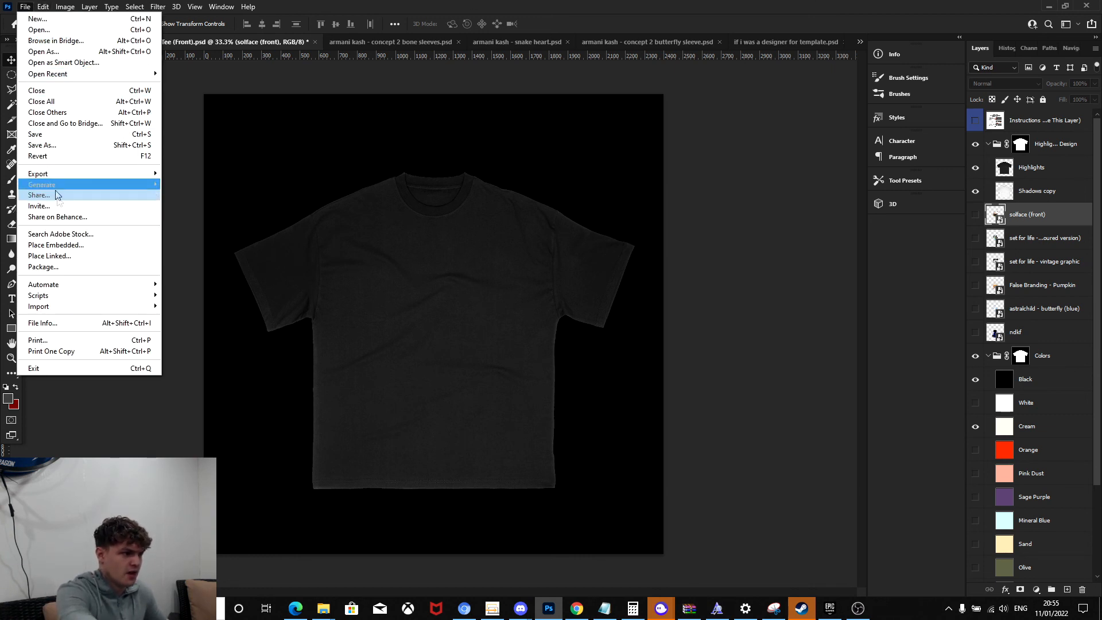
click(68, 247)
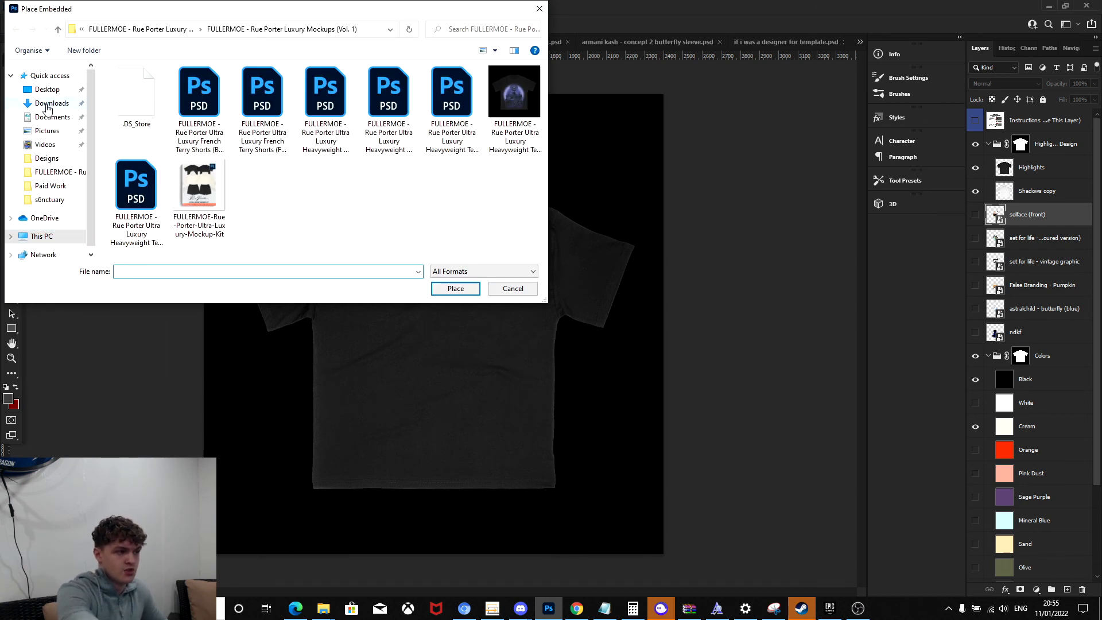
click(50, 103)
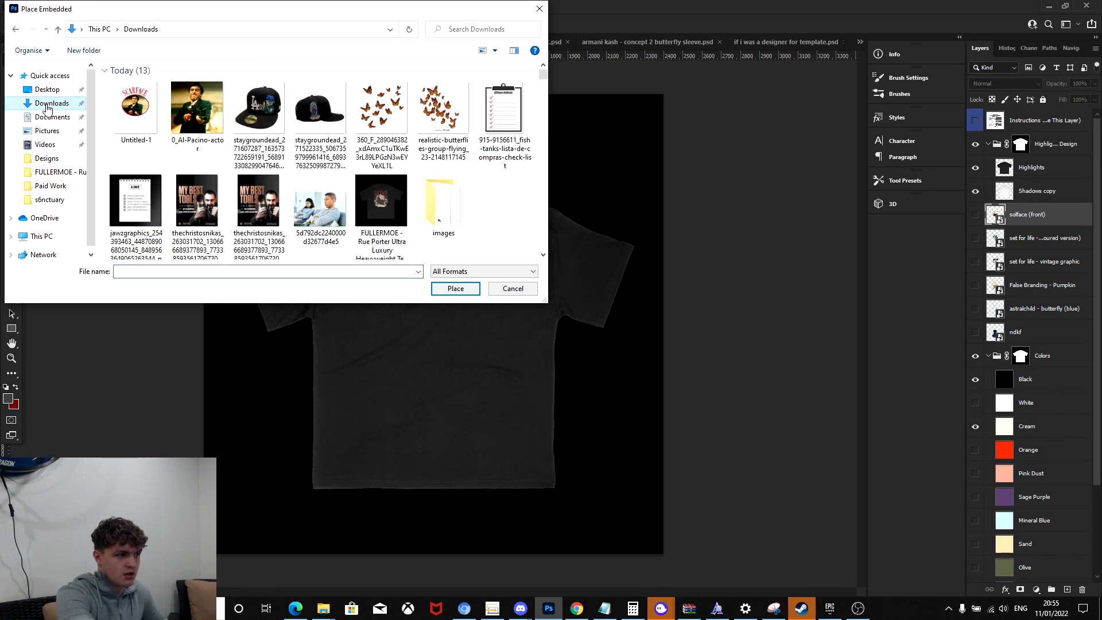
double_click(136, 103)
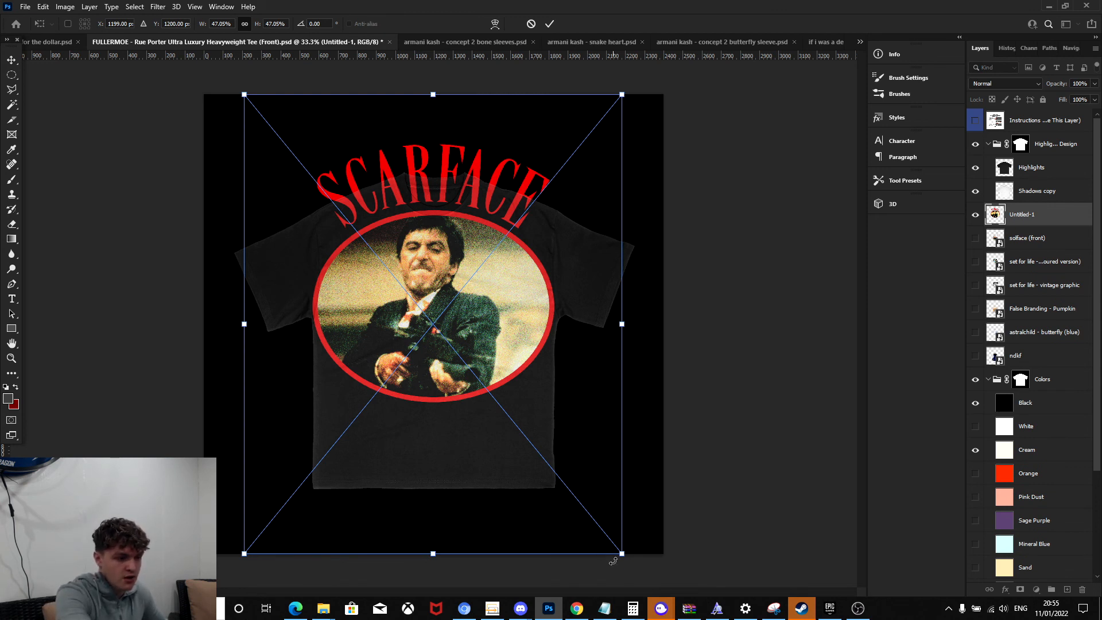
drag(622, 556, 413, 305)
drag(373, 231, 473, 353)
key(Return)
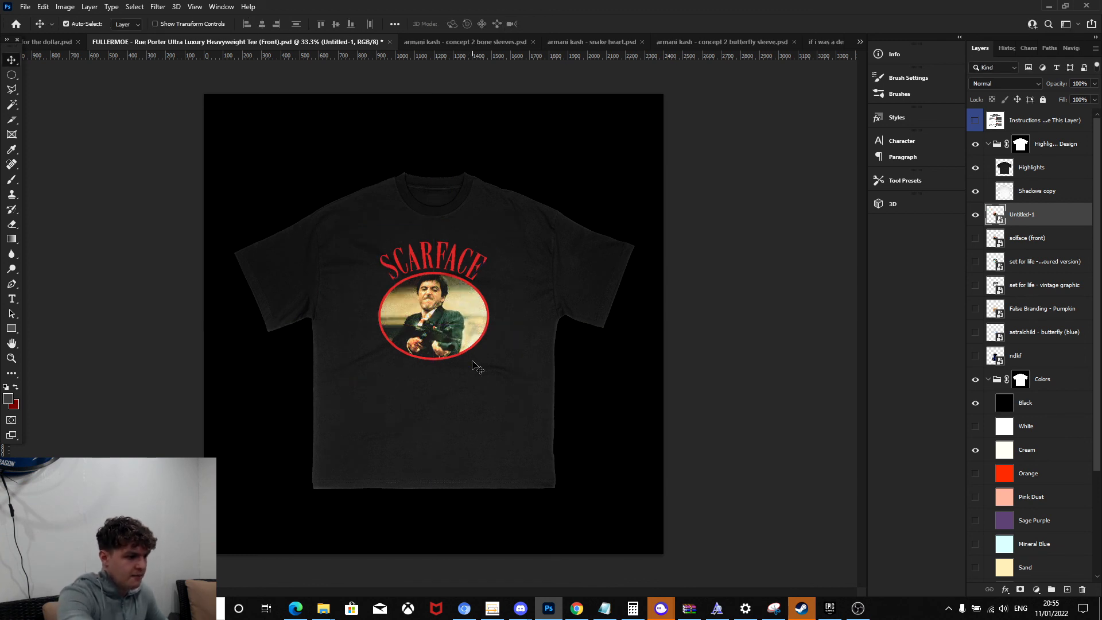
Enlarge the placed SCARFACE design proportionally to about 23.3%, keeping it centred on the shirt.
key(ctrl)
key(ctrl+t)
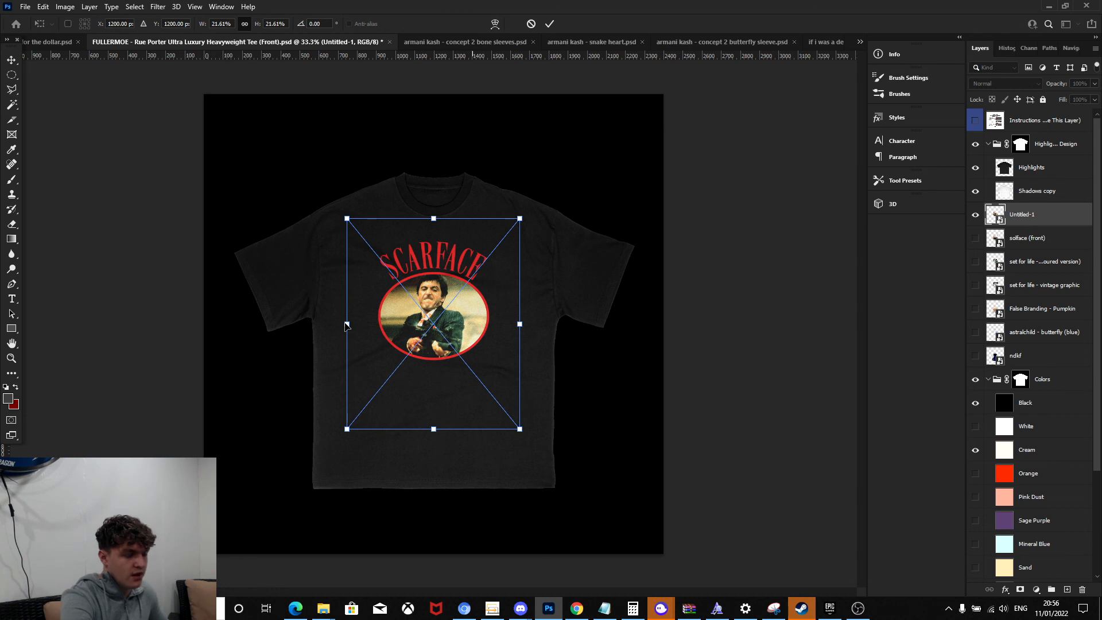
drag(347, 326, 339, 325)
drag(520, 325, 466, 313)
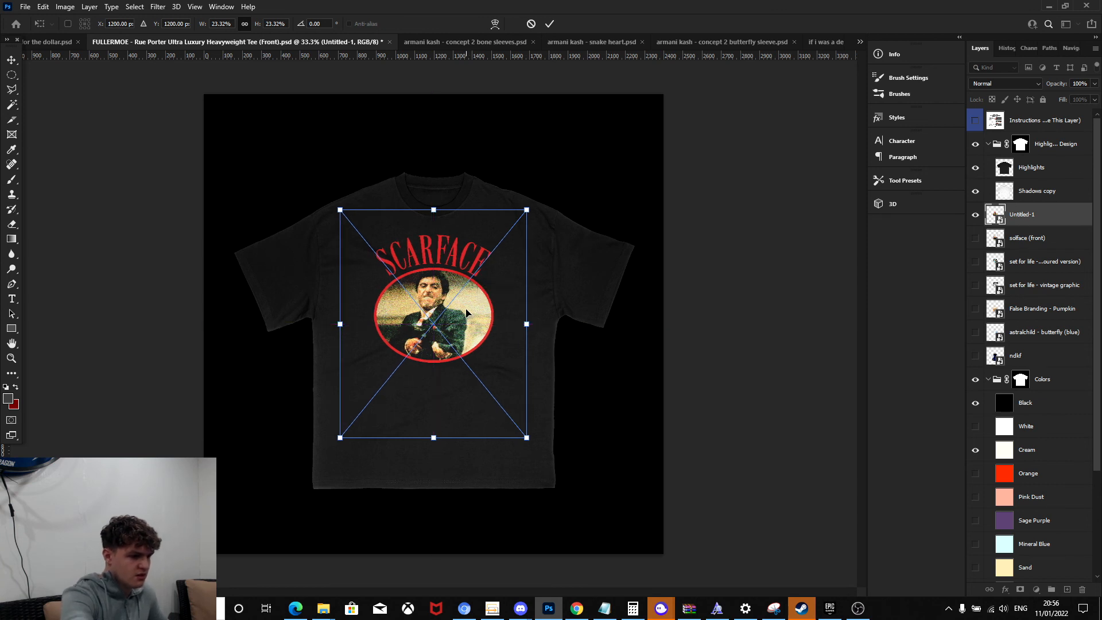
key(Return)
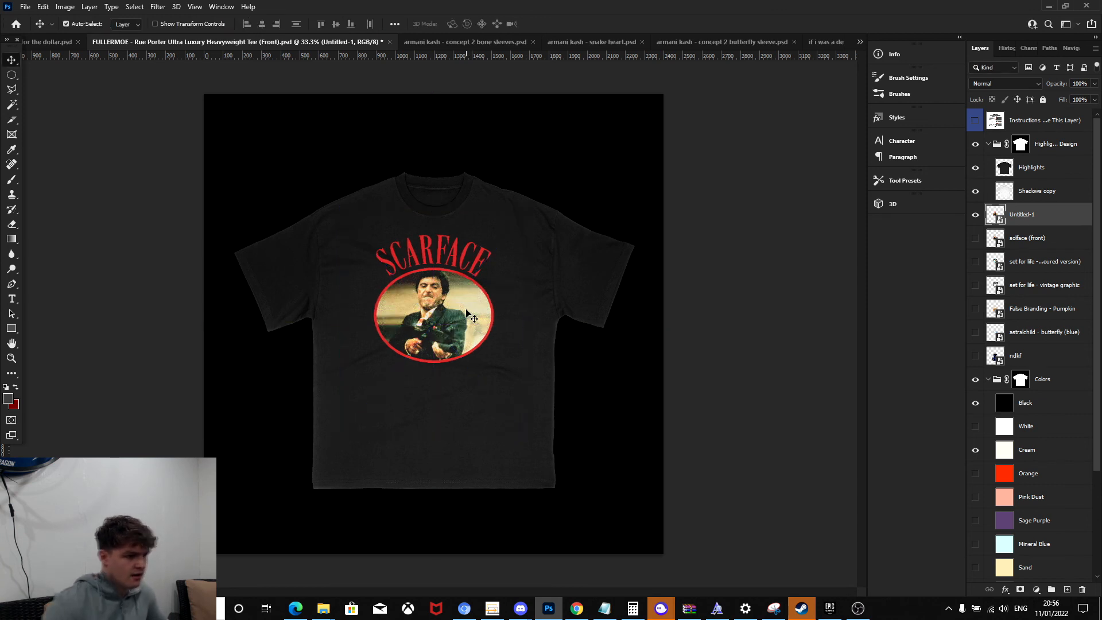
key(ctrl+plus)
key(ctrl+plus)
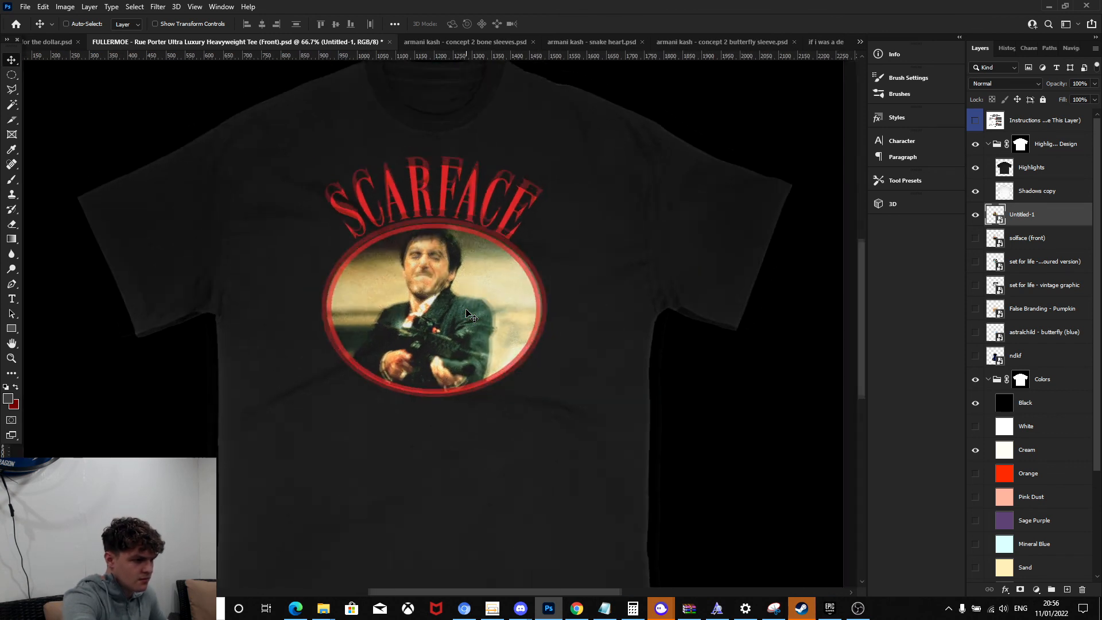
key(ctrl+minus)
key(ctrl+minus)
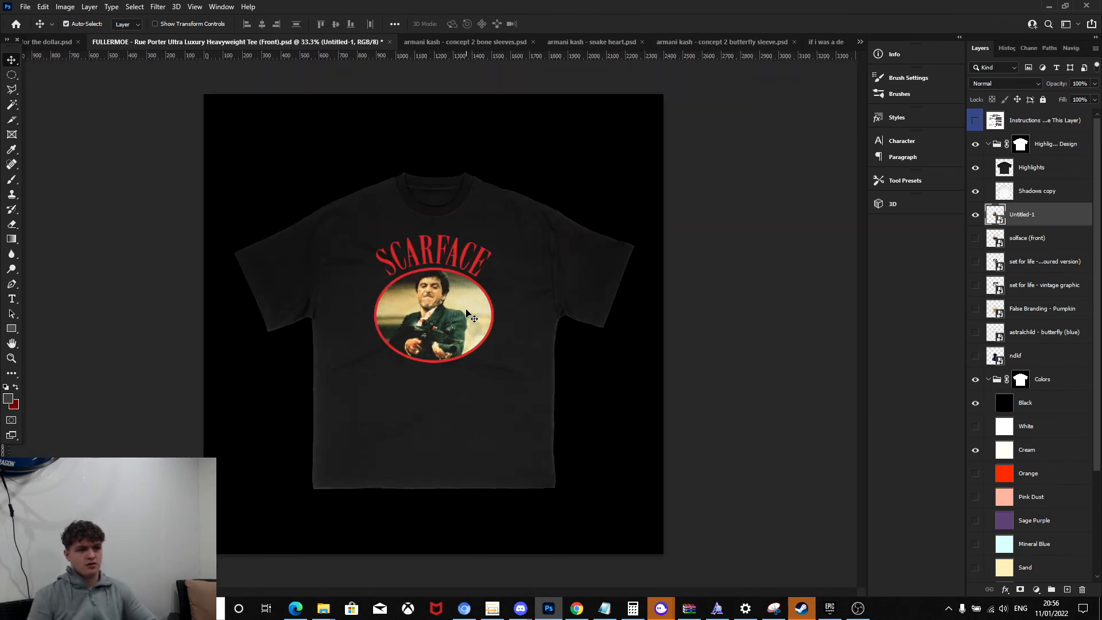